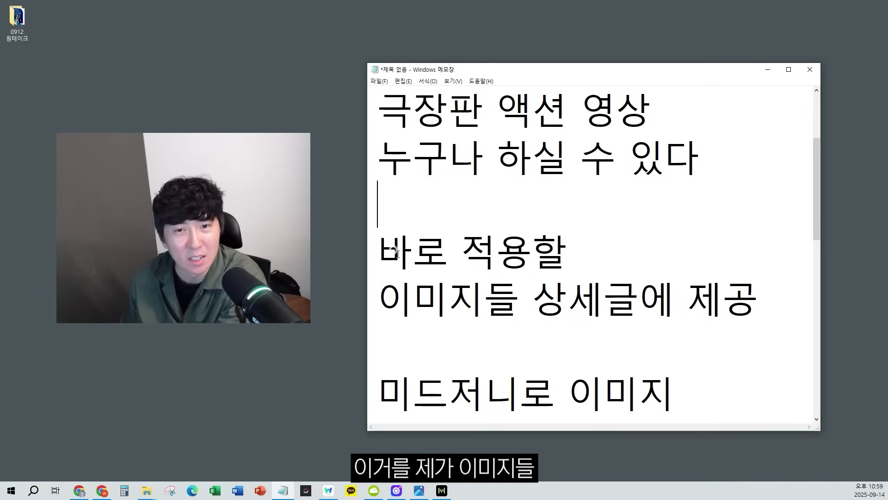
Step: Read through the Notepad outline of the video workflow, from the provided images to the start/end frame attempt and Premiere Pro story assembly
{"action": "left_click_drag", "start_coordinate": [397, 253], "coordinate": [568, 299]}
{"action": "left_click", "coordinate": [578, 296]}
{"action": "left_click_drag", "start_coordinate": [759, 298], "coordinate": [330, 266]}
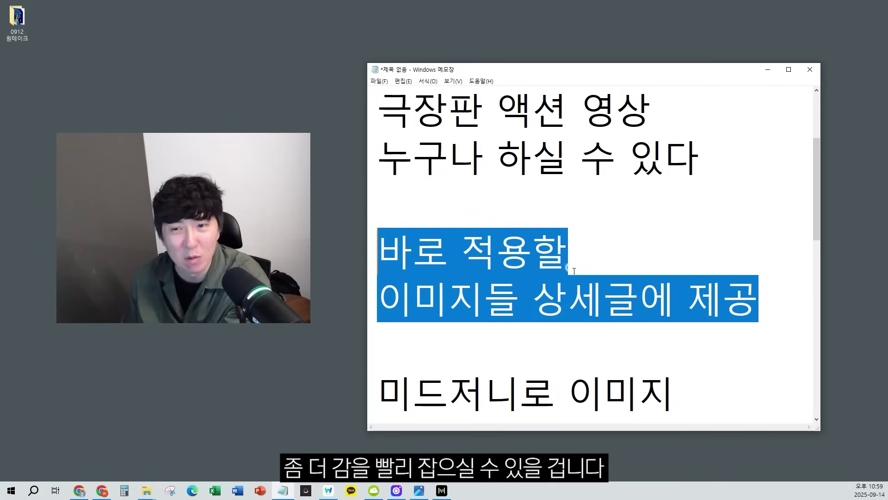
{"action": "left_click", "coordinate": [639, 297]}
{"action": "scroll", "coordinate": [640, 297], "scroll_direction": "down", "scroll_amount": 1}
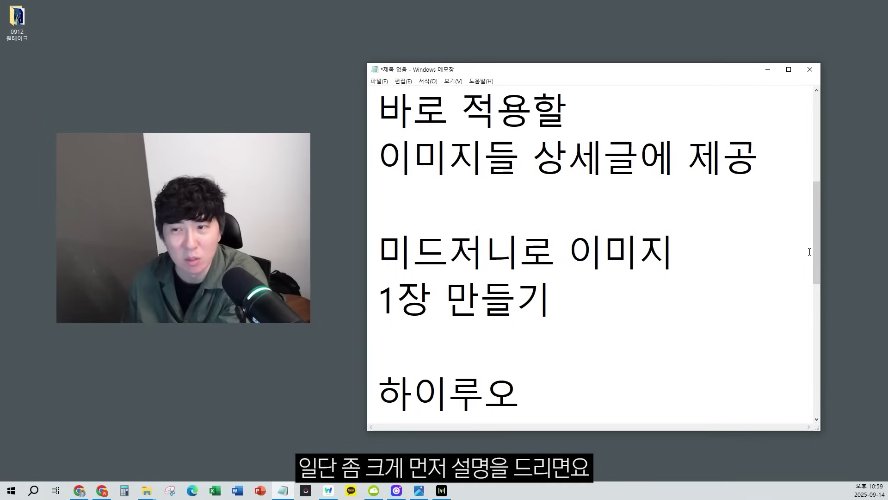
{"action": "scroll", "coordinate": [816, 273], "scroll_direction": "down", "scroll_amount": 2}
{"action": "left_click_drag", "start_coordinate": [509, 197], "coordinate": [380, 148]}
{"action": "left_click", "coordinate": [564, 200]}
{"action": "left_click_drag", "start_coordinate": [565, 200], "coordinate": [391, 157]}
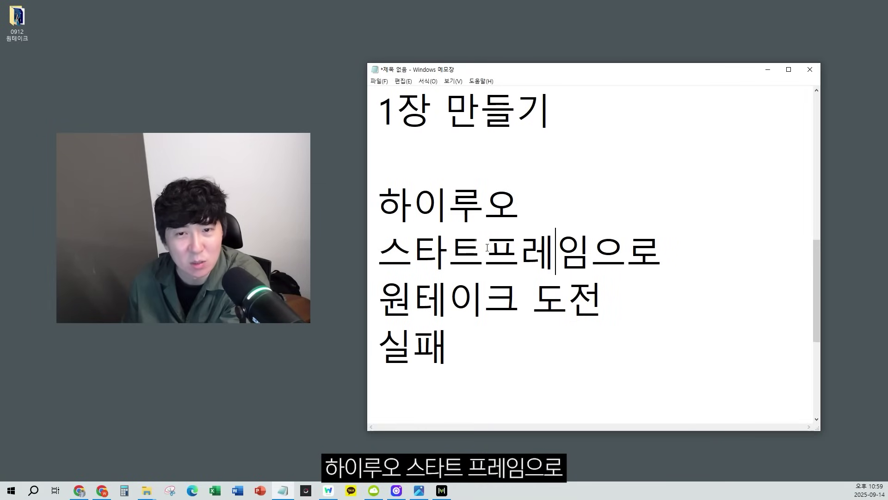
{"action": "left_click_drag", "start_coordinate": [414, 244], "coordinate": [662, 253]}
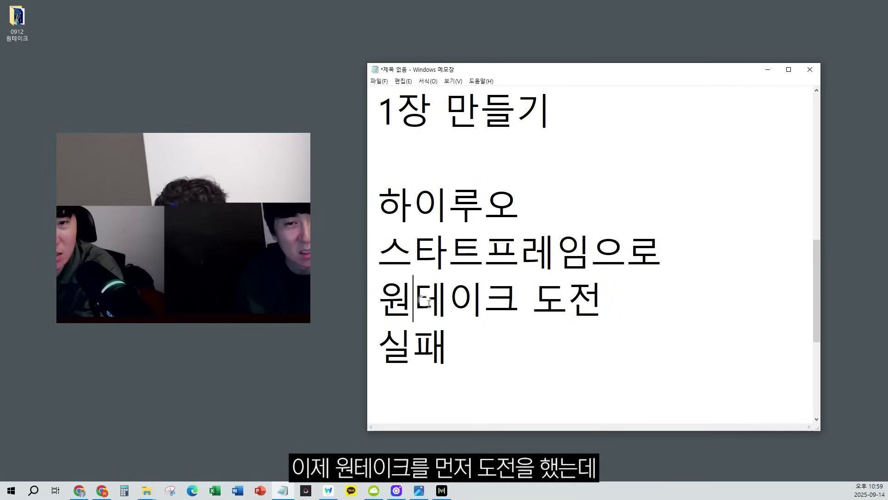
{"action": "left_click_drag", "start_coordinate": [485, 347], "coordinate": [357, 219]}
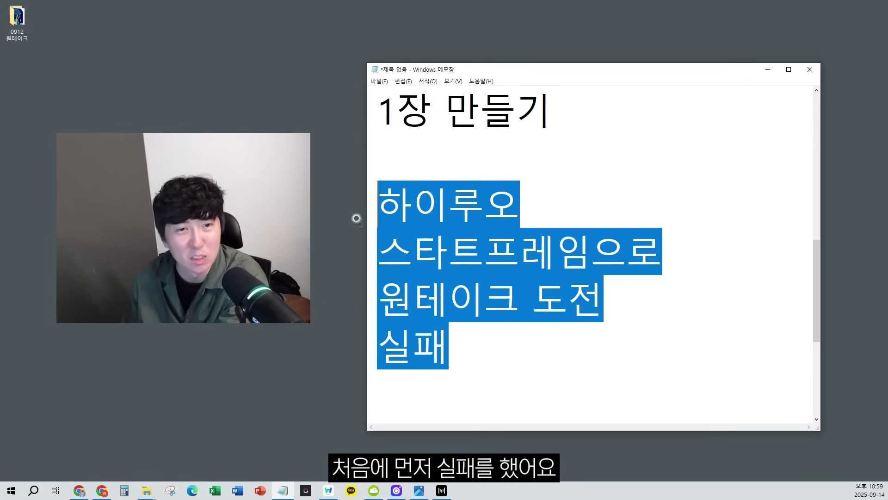
{"action": "left_click", "coordinate": [518, 348]}
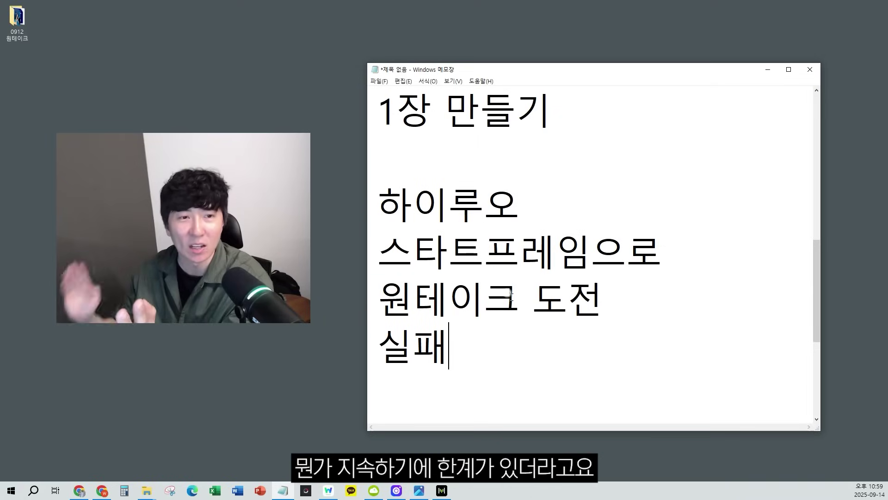
{"action": "left_click_drag", "start_coordinate": [820, 264], "coordinate": [809, 336]}
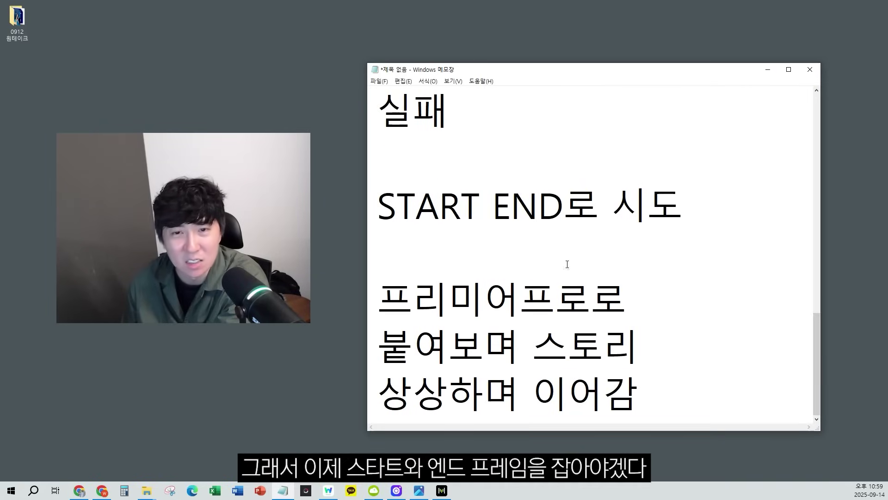
{"action": "left_click_drag", "start_coordinate": [377, 204], "coordinate": [597, 207]}
{"action": "left_click", "coordinate": [599, 258]}
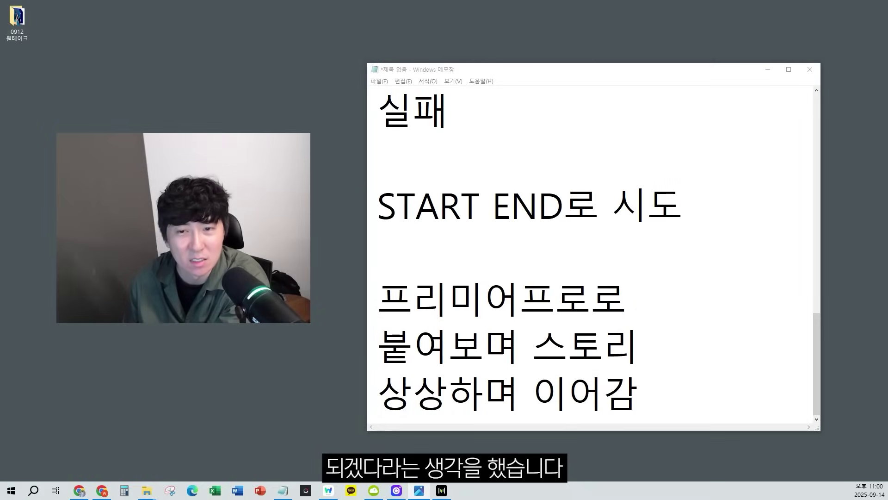
{"action": "left_click", "coordinate": [482, 297]}
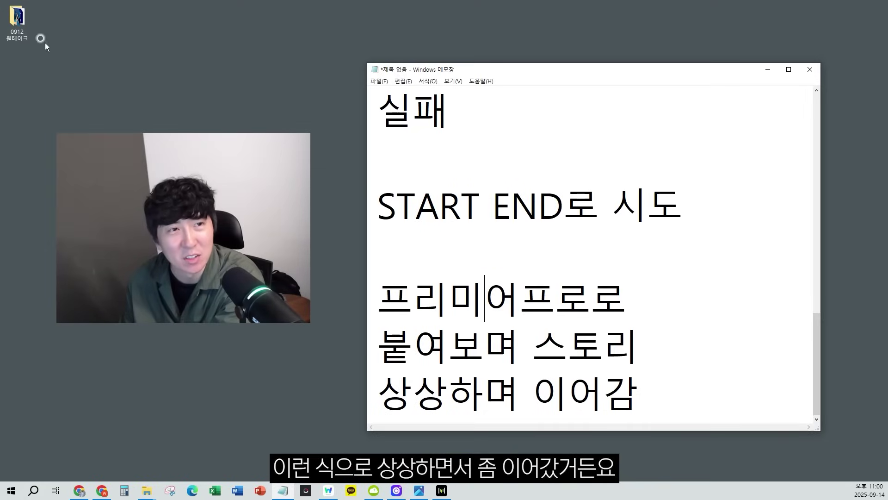
{"action": "left_click_drag", "start_coordinate": [29, 15], "coordinate": [168, 23]}
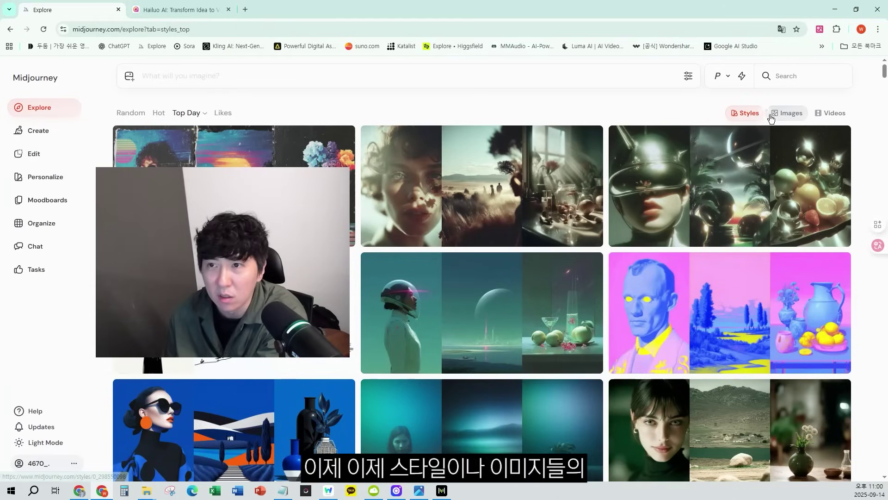
Step: Switch to Midjourney and browse the Top Day images in the Explore gallery for reference ideas
{"action": "left_click", "coordinate": [787, 113]}
{"action": "left_click", "coordinate": [746, 113]}
{"action": "left_click", "coordinate": [789, 113]}
{"action": "left_click", "coordinate": [754, 113]}
{"action": "left_click", "coordinate": [786, 114]}
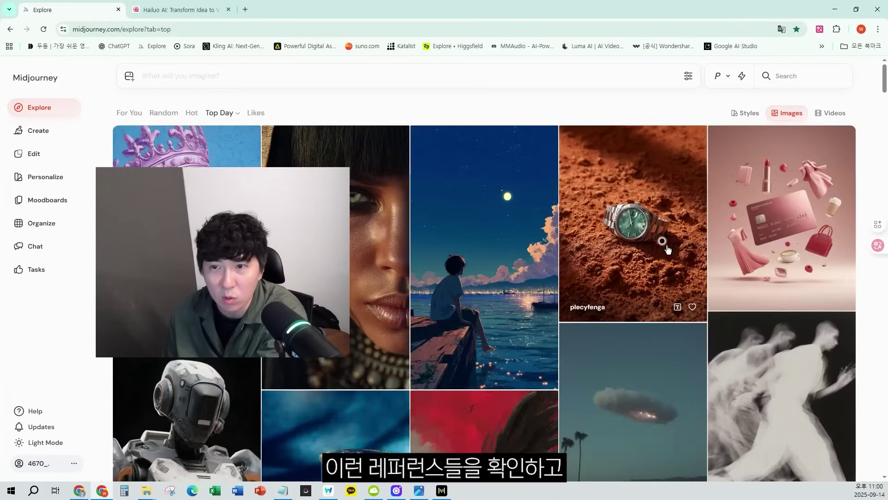
{"action": "scroll", "coordinate": [667, 250], "scroll_direction": "down", "scroll_amount": 20}
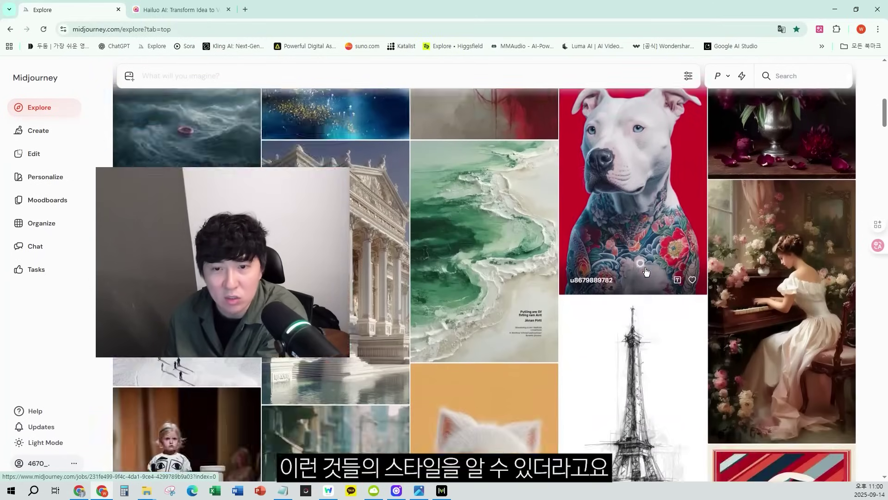
{"action": "scroll", "coordinate": [682, 248], "scroll_direction": "up", "scroll_amount": 15}
{"action": "scroll", "coordinate": [722, 208], "scroll_direction": "down", "scroll_amount": 20}
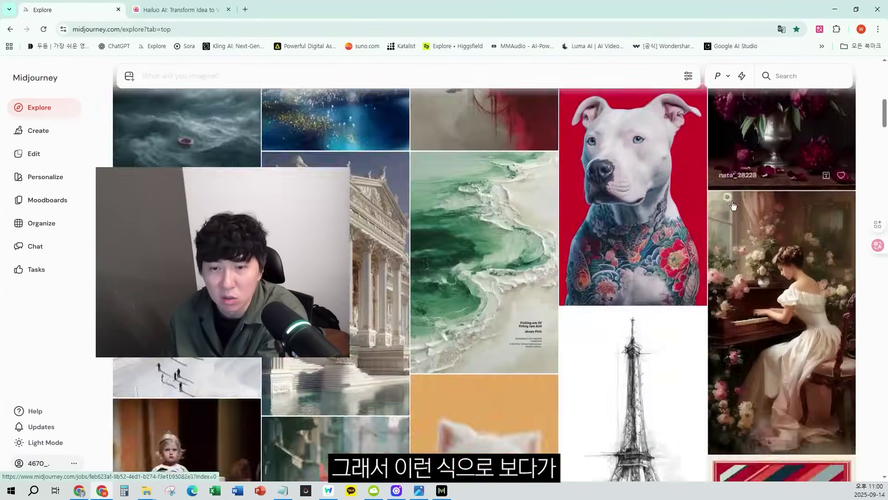
{"action": "scroll", "coordinate": [730, 205], "scroll_direction": "down", "scroll_amount": 20}
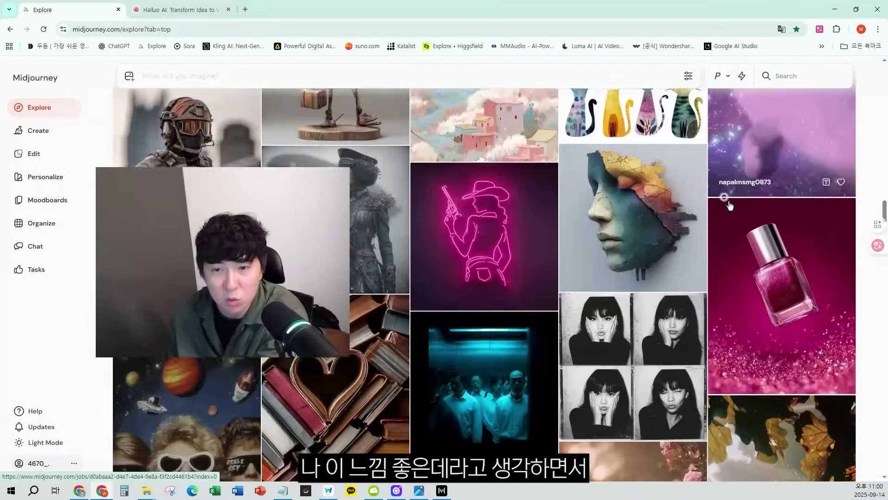
{"action": "scroll", "coordinate": [730, 205], "scroll_direction": "down", "scroll_amount": 20}
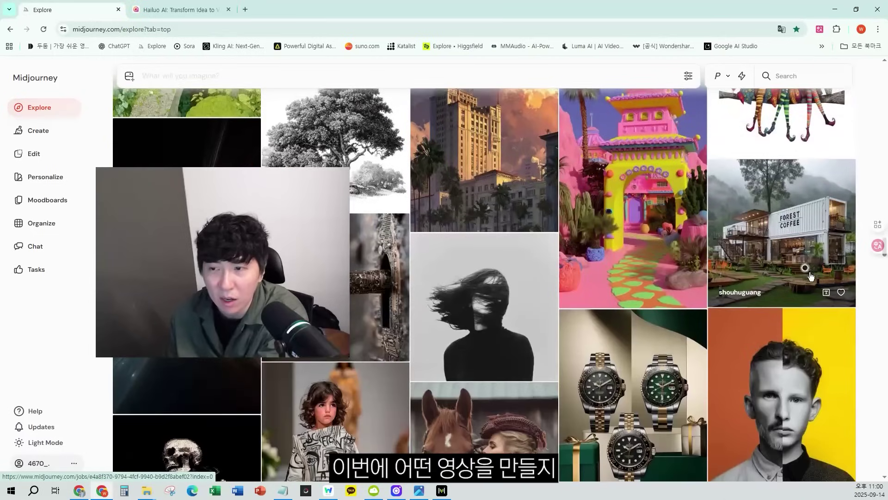
{"action": "scroll", "coordinate": [851, 284], "scroll_direction": "up", "scroll_amount": 5}
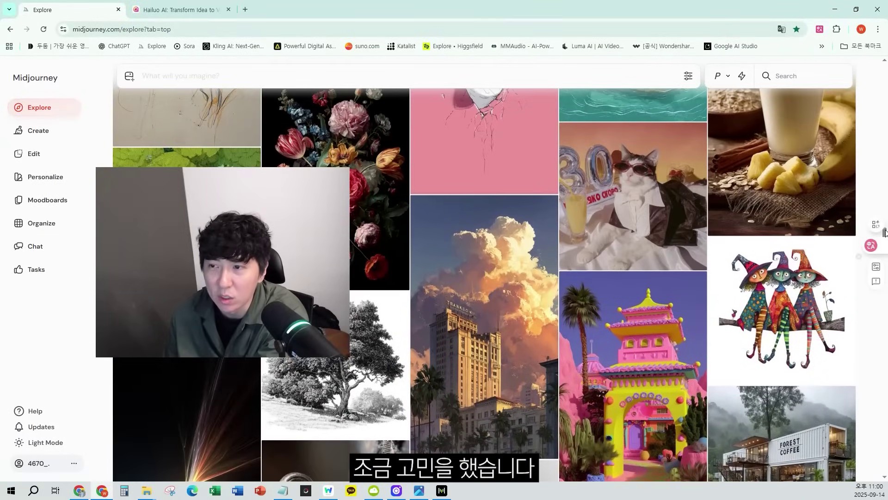
{"action": "scroll", "coordinate": [867, 206], "scroll_direction": "up", "scroll_amount": 15}
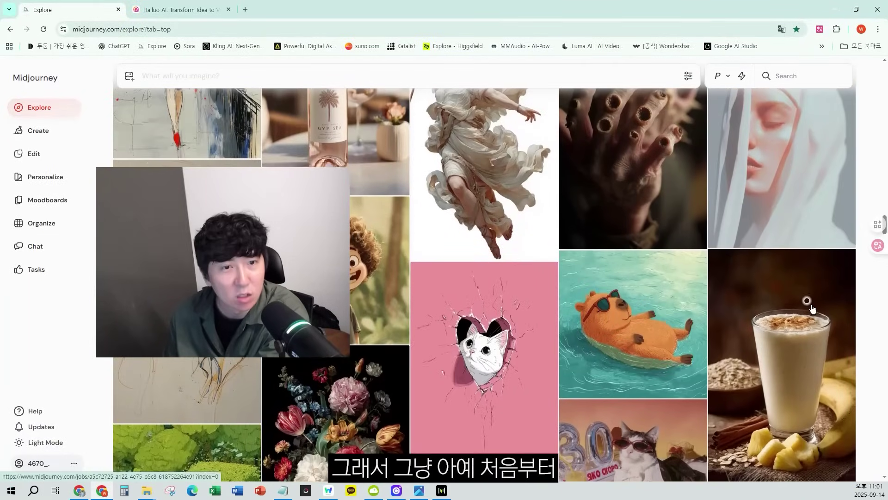
{"action": "scroll", "coordinate": [813, 324], "scroll_direction": "up", "scroll_amount": 20}
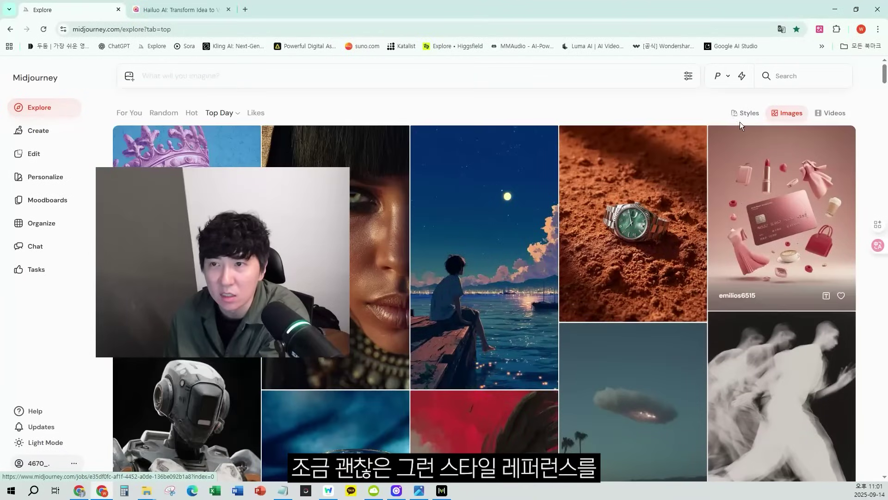
Step: Browse the Top Day styles in the Explore gallery for a fantasy-like style reference
{"action": "left_click", "coordinate": [744, 113]}
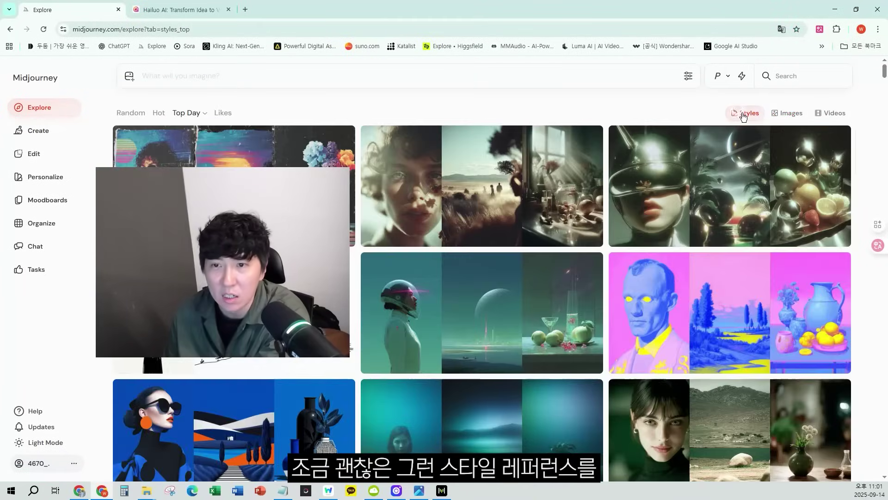
{"action": "scroll", "coordinate": [686, 277], "scroll_direction": "down", "scroll_amount": 10}
{"action": "scroll", "coordinate": [686, 278], "scroll_direction": "down", "scroll_amount": 10}
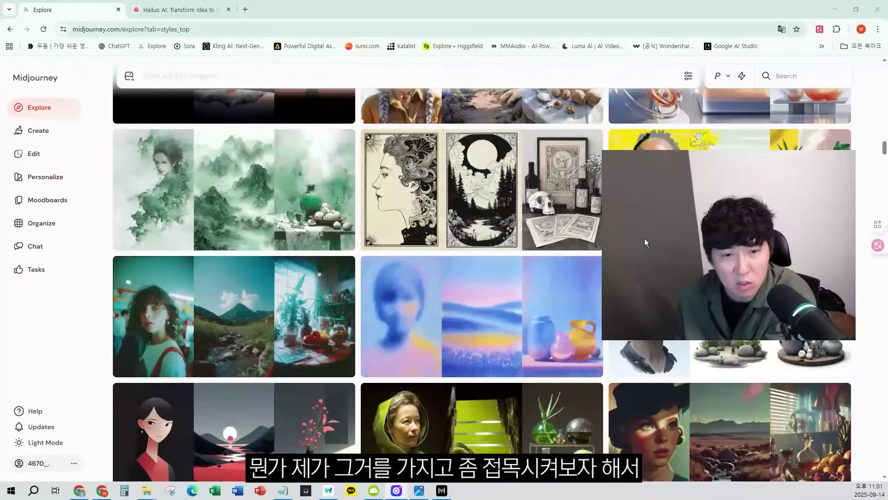
{"action": "scroll", "coordinate": [305, 315], "scroll_direction": "down", "scroll_amount": 10}
{"action": "scroll", "coordinate": [305, 314], "scroll_direction": "down", "scroll_amount": 10}
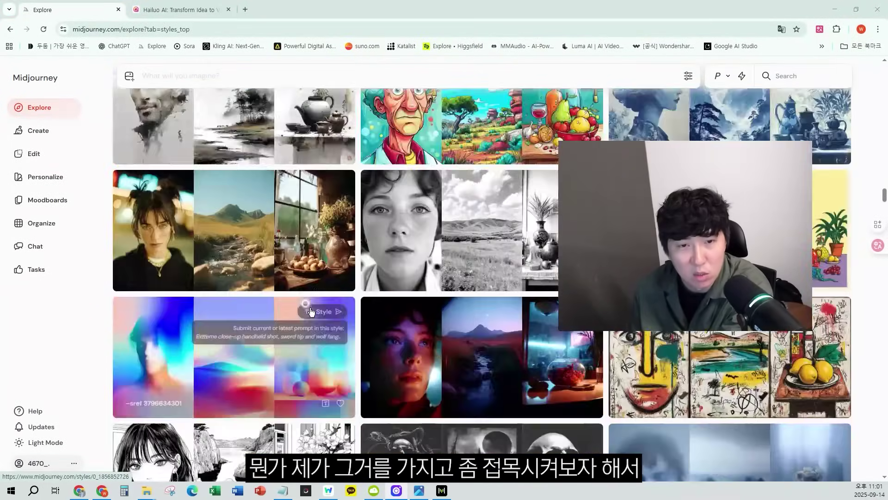
{"action": "scroll", "coordinate": [317, 306], "scroll_direction": "down", "scroll_amount": 10}
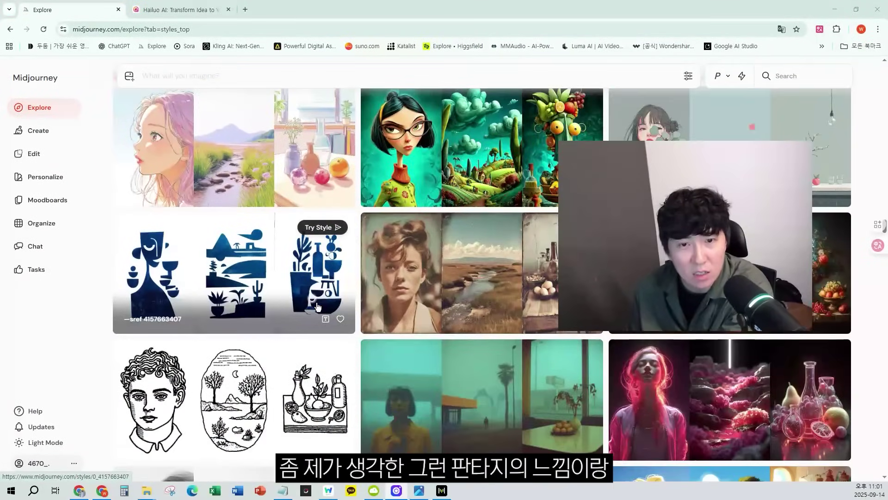
{"action": "scroll", "coordinate": [323, 303], "scroll_direction": "down", "scroll_amount": 4}
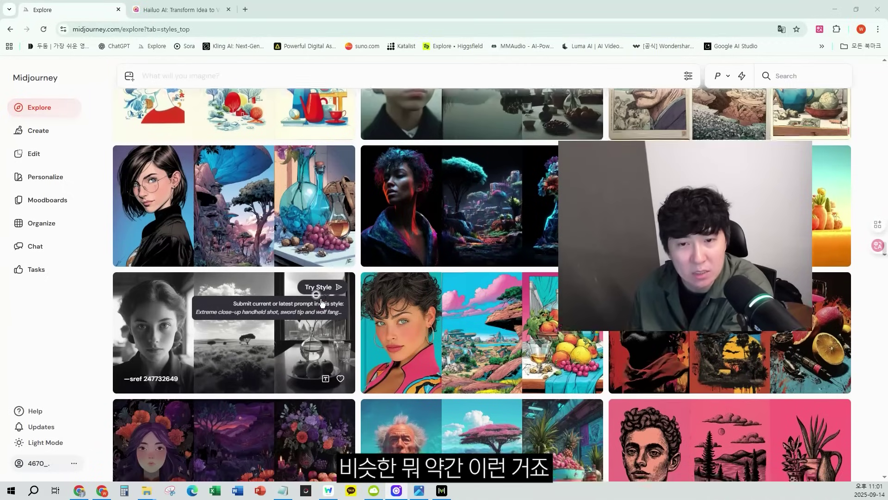
{"action": "mouse_move", "coordinate": [449, 154]}
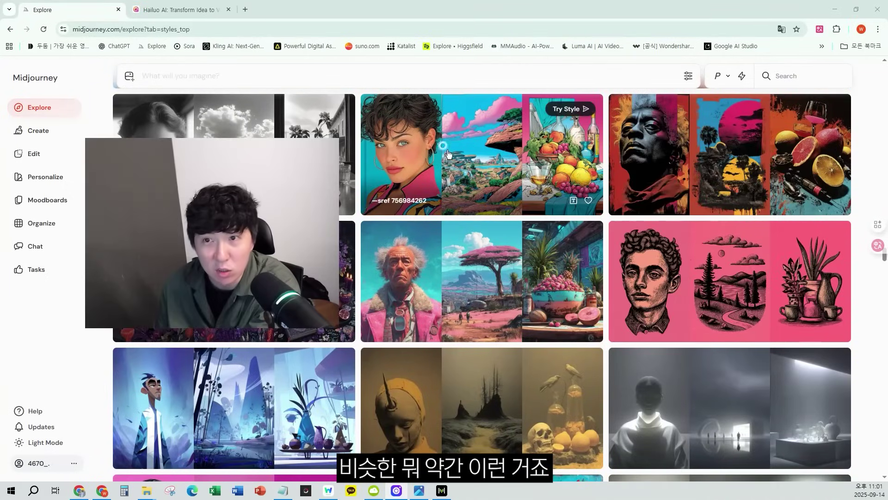
{"action": "scroll", "coordinate": [537, 245], "scroll_direction": "down", "scroll_amount": 15}
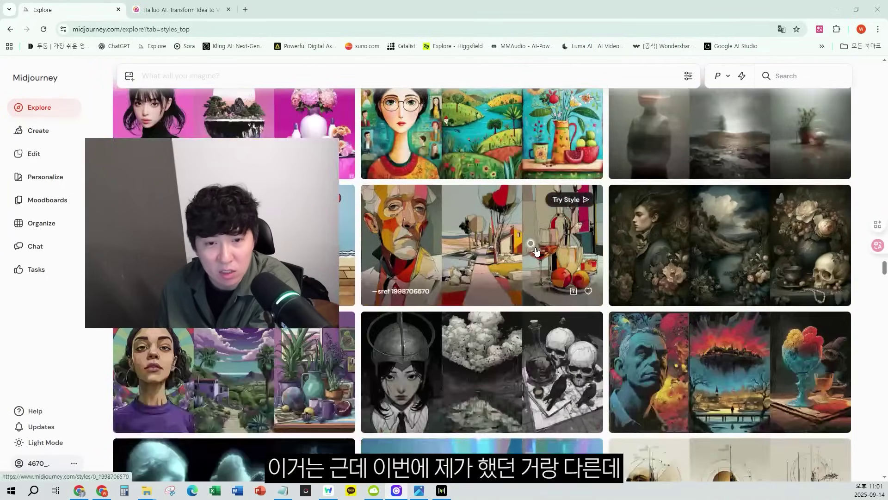
{"action": "scroll", "coordinate": [542, 254], "scroll_direction": "down", "scroll_amount": 15}
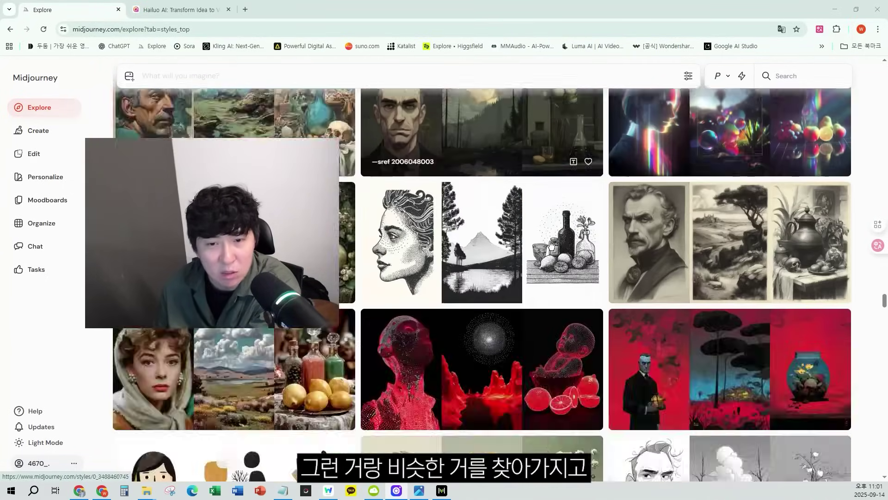
{"action": "scroll", "coordinate": [552, 242], "scroll_direction": "down", "scroll_amount": 15}
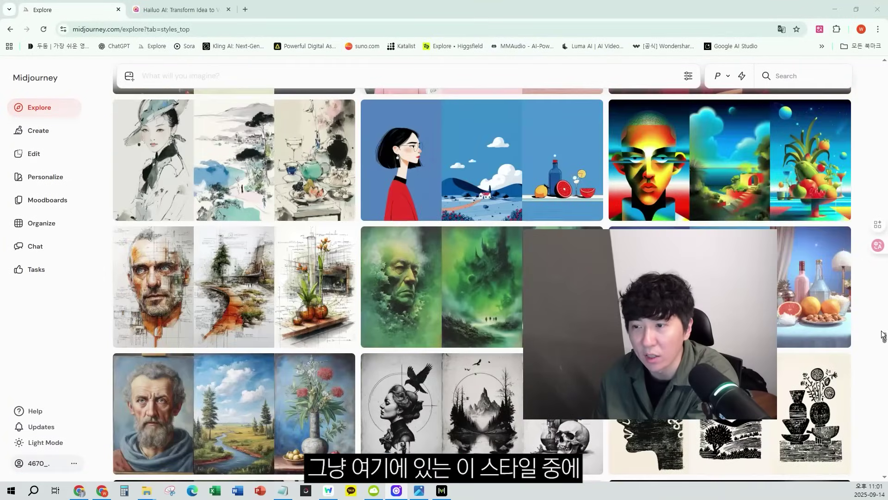
{"action": "left_click_drag", "start_coordinate": [884, 335], "coordinate": [882, 58]}
Step: Add the Explore image of the boy sitting on a dock at night as a style reference for a new prompt
{"action": "left_click", "coordinate": [787, 113]}
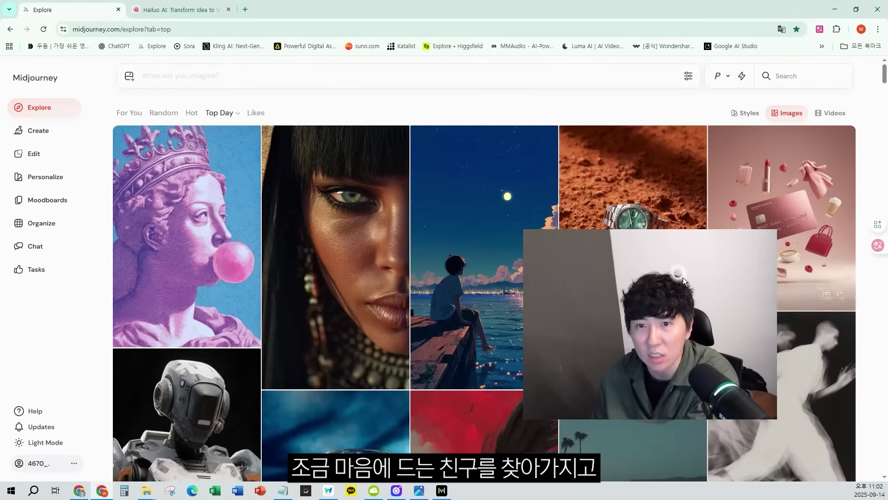
{"action": "left_click_drag", "start_coordinate": [278, 148], "coordinate": [465, 201]}
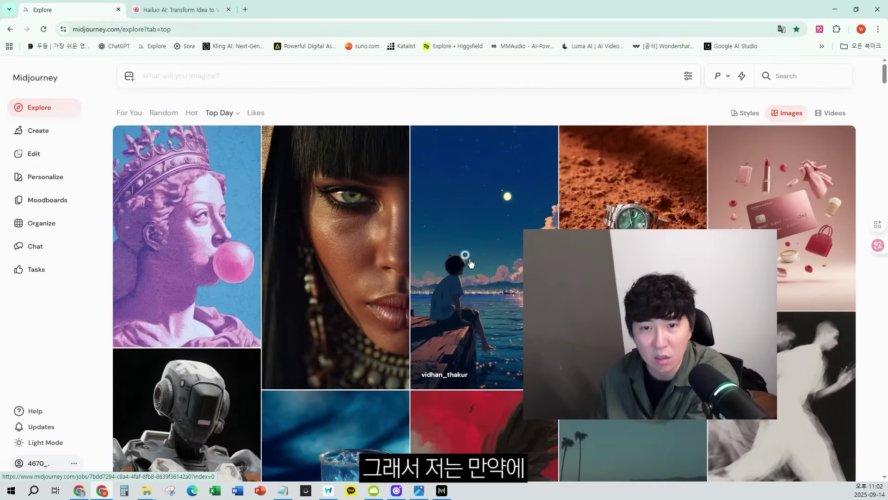
{"action": "left_click_drag", "start_coordinate": [471, 308], "coordinate": [494, 119]}
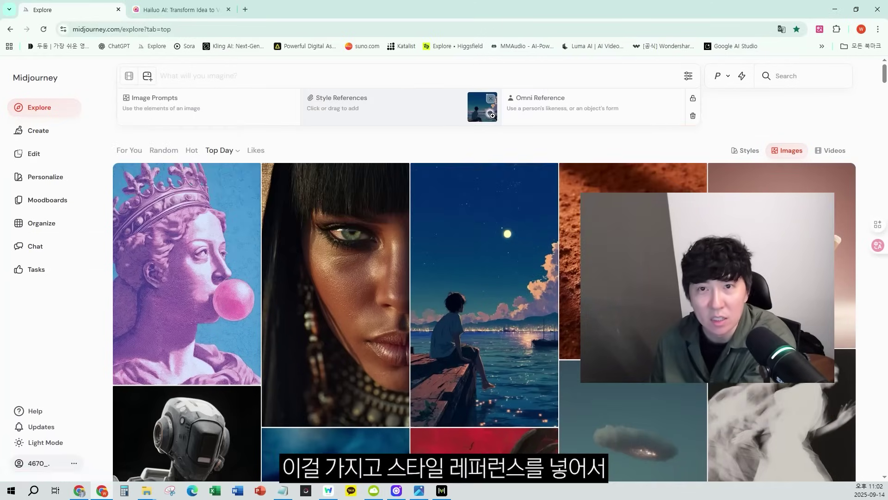
{"action": "left_click", "coordinate": [456, 74]}
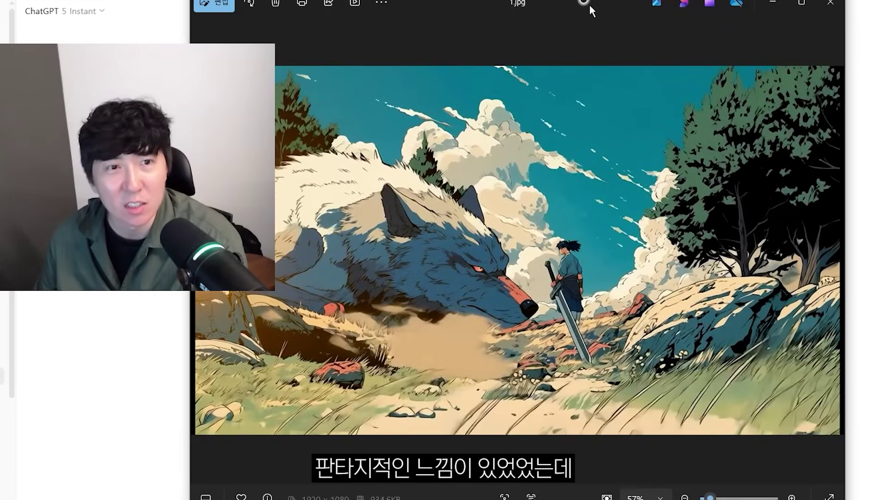
Step: Move the wolf-and-swordsman image aside and examine the --sref style code in ChatGPT's Midjourney prompt reply
{"action": "left_click_drag", "start_coordinate": [590, 4], "coordinate": [684, 2]}
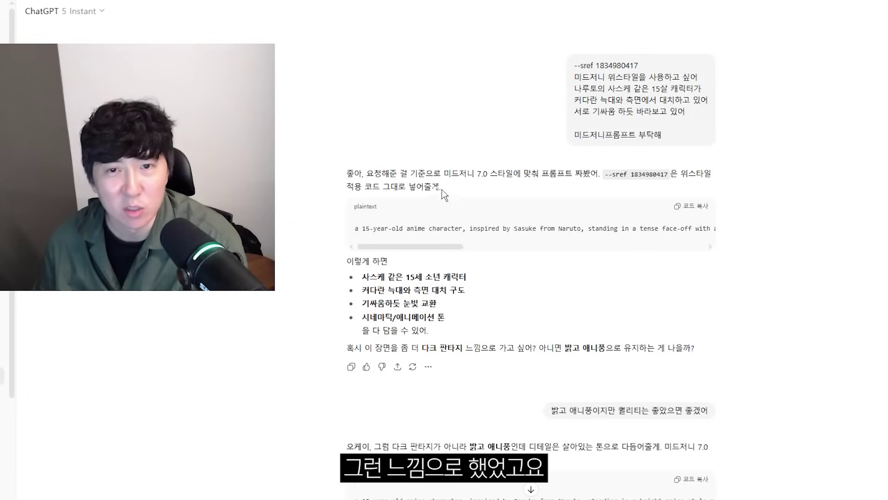
{"action": "left_click_drag", "start_coordinate": [563, 174], "coordinate": [654, 193]}
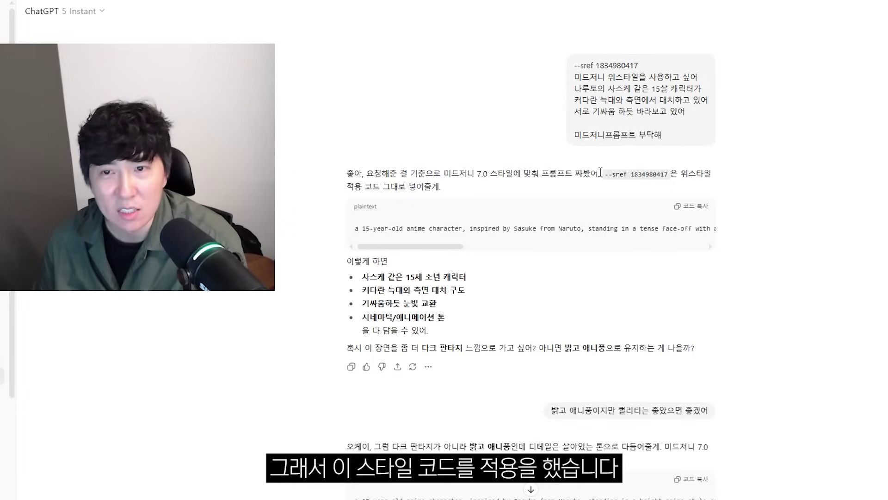
{"action": "left_click", "coordinate": [663, 182]}
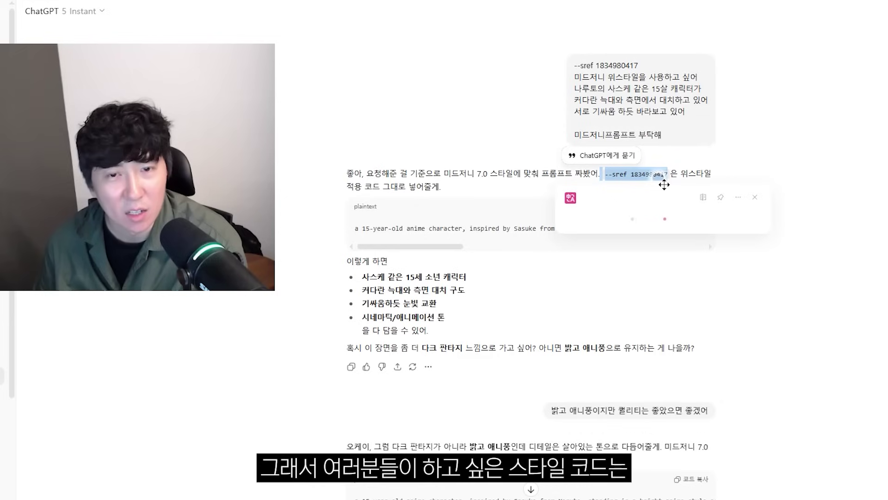
{"action": "left_click", "coordinate": [477, 177]}
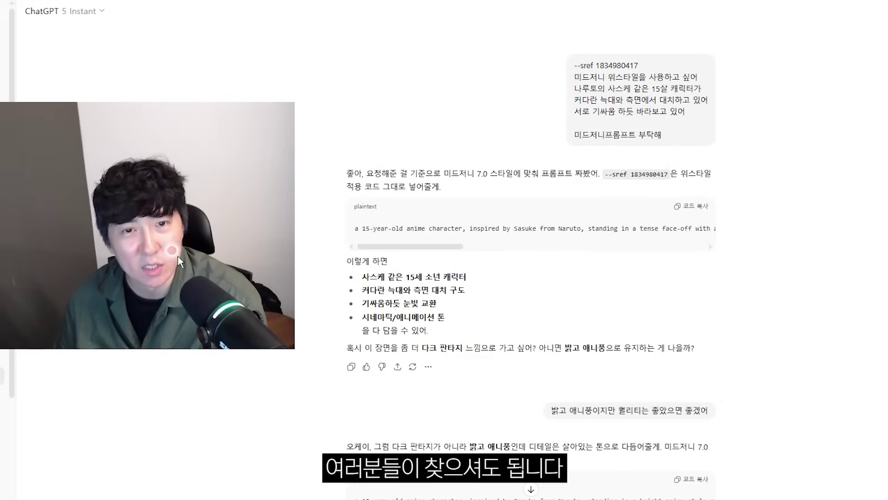
Step: Examine the wolf face-off request and ChatGPT's Midjourney prompt replies, highlighting the scene description in the request
{"action": "scroll", "coordinate": [365, 245], "scroll_direction": "down", "scroll_amount": 1}
{"action": "scroll", "coordinate": [393, 199], "scroll_direction": "up", "scroll_amount": 1}
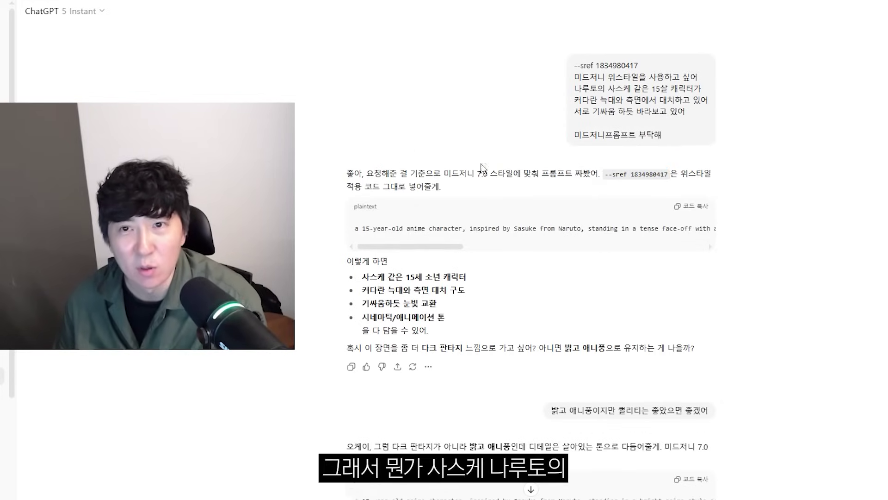
{"action": "left_click_drag", "start_coordinate": [578, 79], "coordinate": [680, 121]}
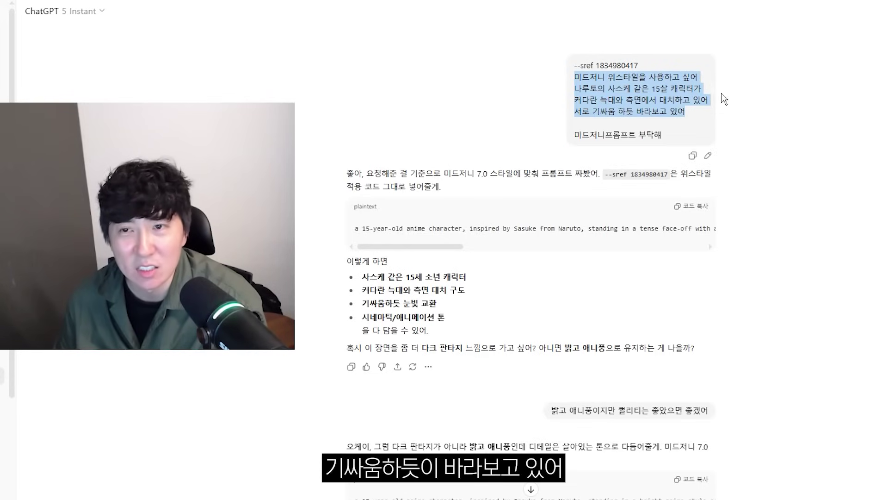
{"action": "scroll", "coordinate": [712, 143], "scroll_direction": "down", "scroll_amount": 8}
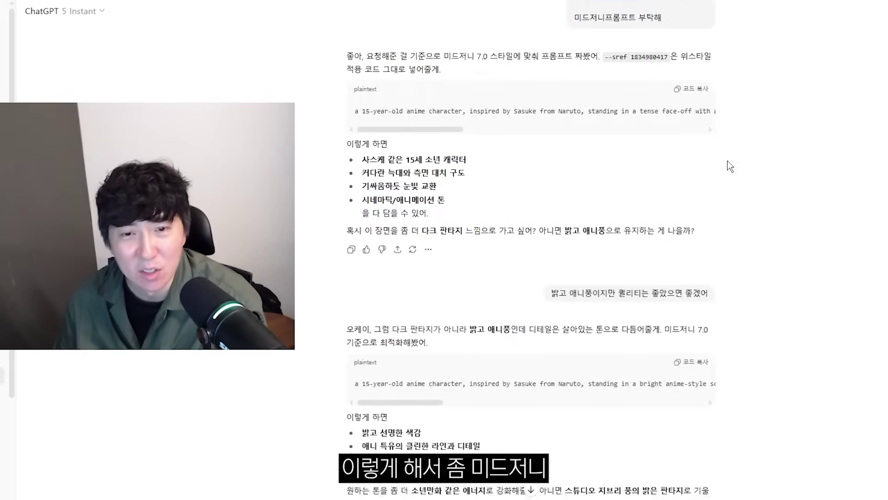
{"action": "scroll", "coordinate": [651, 233], "scroll_direction": "up", "scroll_amount": 3}
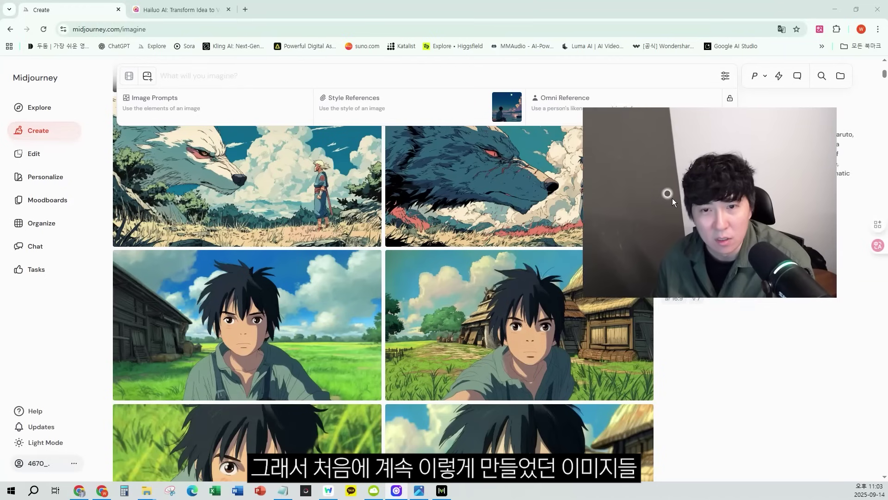
Step: Review the generated wolf-and-swordsman images in Midjourney's Create feed, from the early face-off versions to the newer action scenes
{"action": "scroll", "coordinate": [555, 315], "scroll_direction": "up", "scroll_amount": 3}
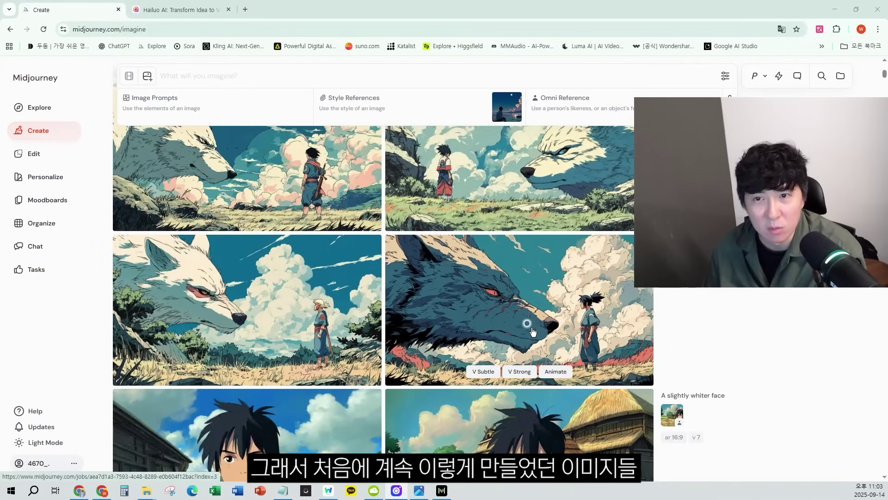
{"action": "scroll", "coordinate": [405, 321], "scroll_direction": "up", "scroll_amount": 3}
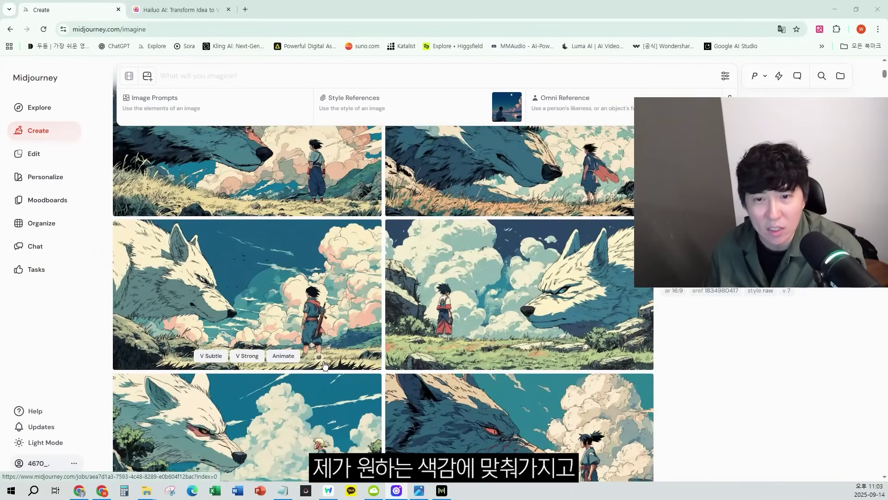
{"action": "scroll", "coordinate": [325, 365], "scroll_direction": "up", "scroll_amount": 2}
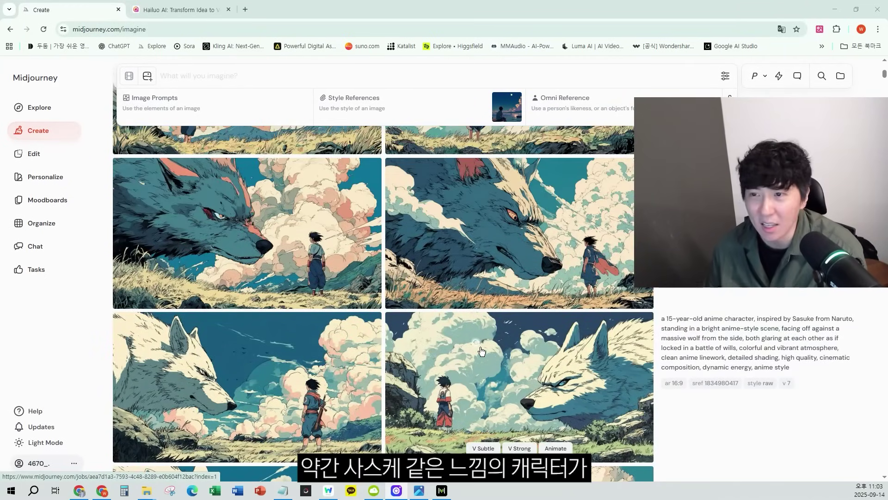
{"action": "scroll", "coordinate": [482, 352], "scroll_direction": "up", "scroll_amount": 10}
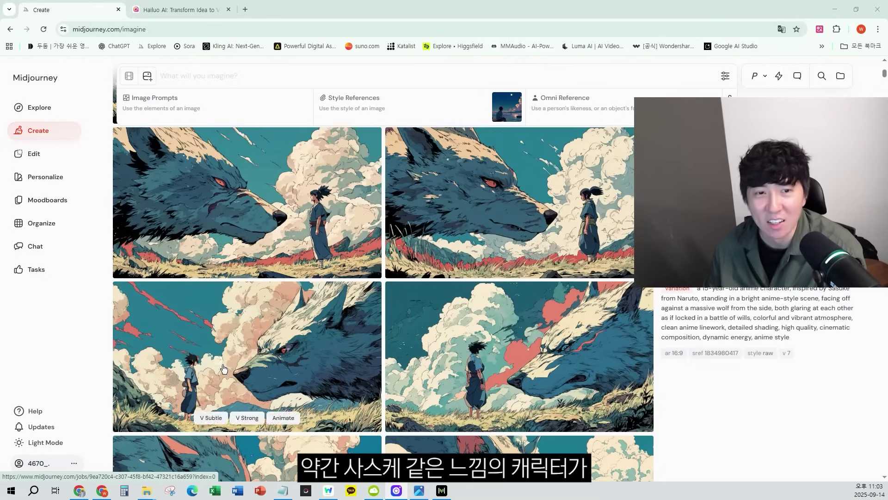
{"action": "scroll", "coordinate": [415, 364], "scroll_direction": "up", "scroll_amount": 10}
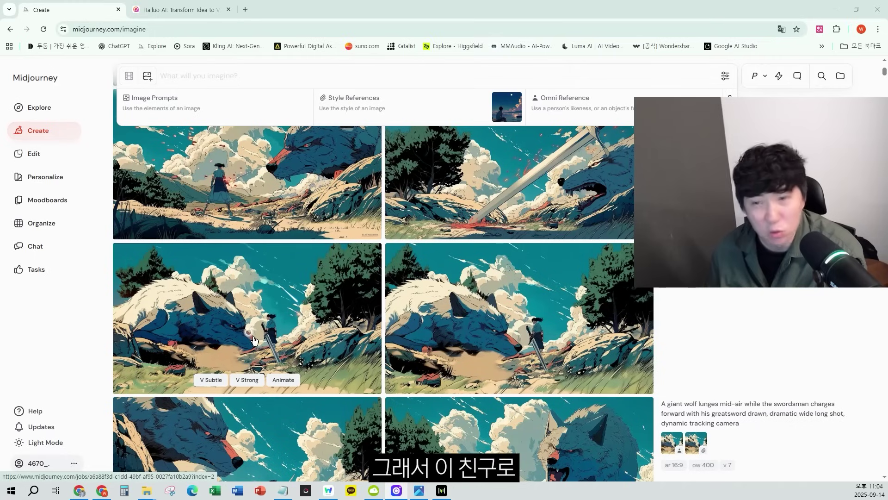
{"action": "scroll", "coordinate": [254, 340], "scroll_direction": "up", "scroll_amount": 10}
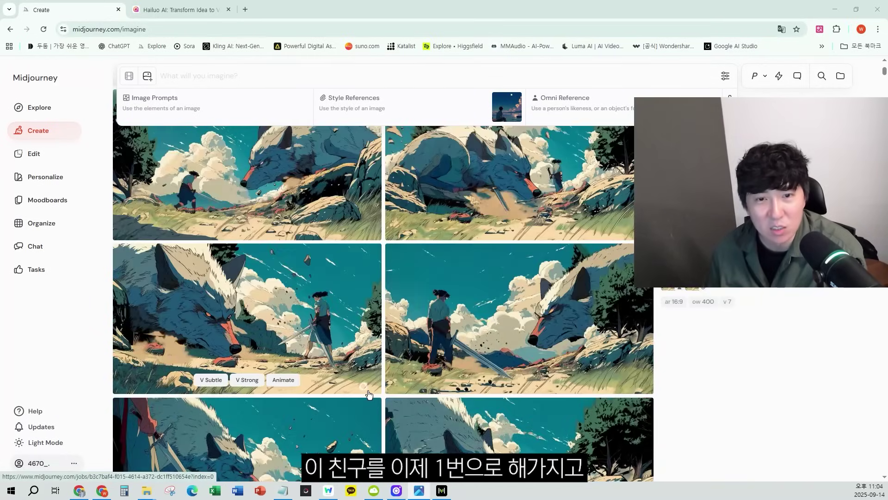
{"action": "scroll", "coordinate": [369, 394], "scroll_direction": "up", "scroll_amount": 10}
{"action": "scroll", "coordinate": [365, 392], "scroll_direction": "up", "scroll_amount": 5}
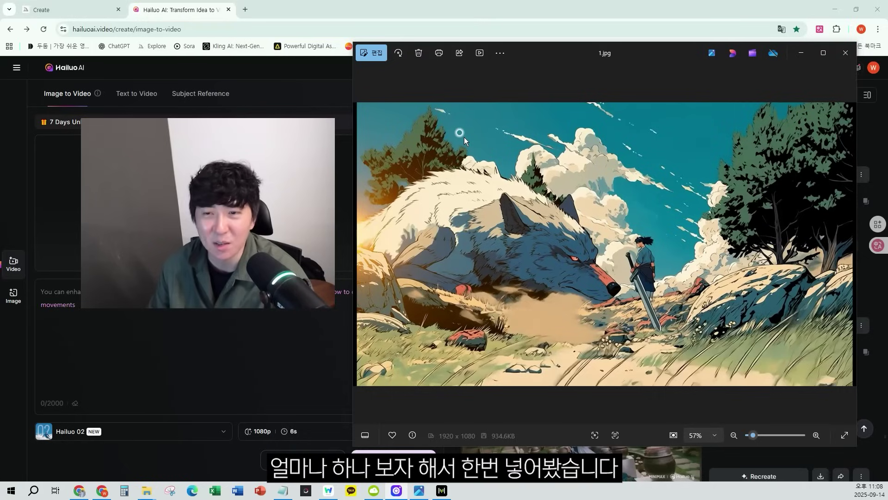
Step: Close the 1.jpg image and read the translated prompt of the Hailuo clip where the character jumps and swings a sword
{"action": "left_click", "coordinate": [845, 53]}
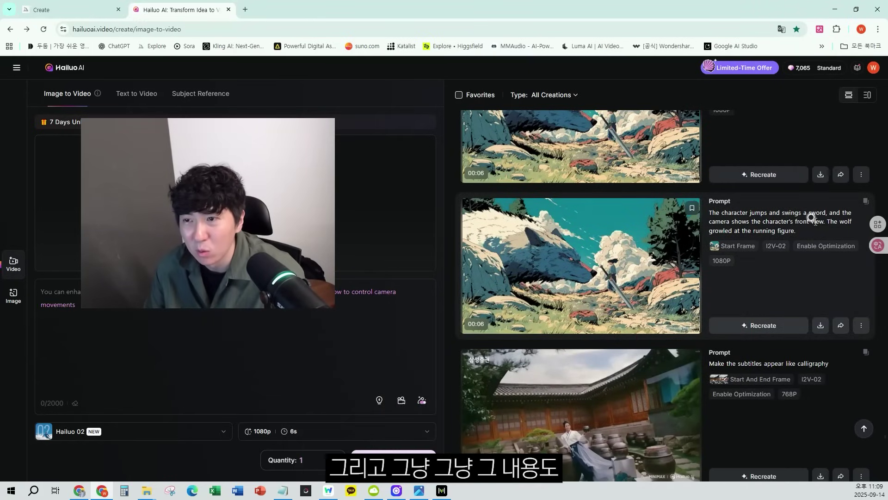
{"action": "mouse_move", "coordinate": [806, 217]}
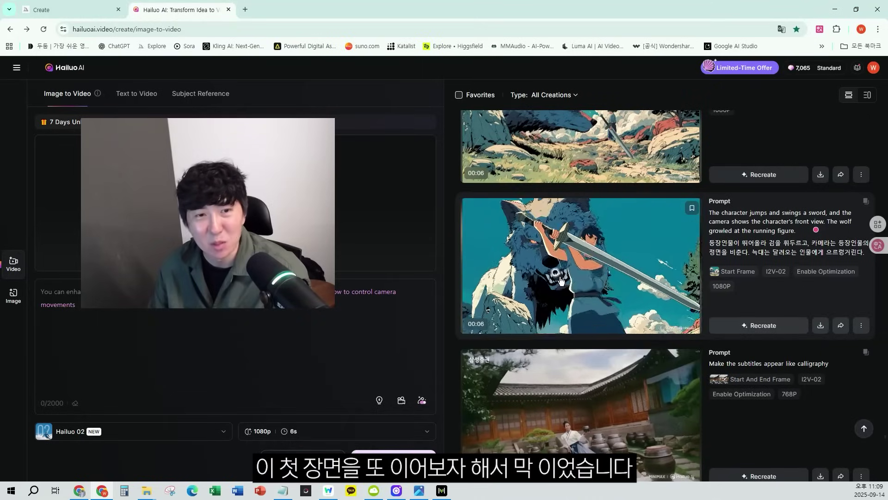
Step: Play the clip of the wolf biting the man's sword in its detail view, return to the list, and compare it with the first clip
{"action": "scroll", "coordinate": [859, 273], "scroll_direction": "up", "scroll_amount": 5}
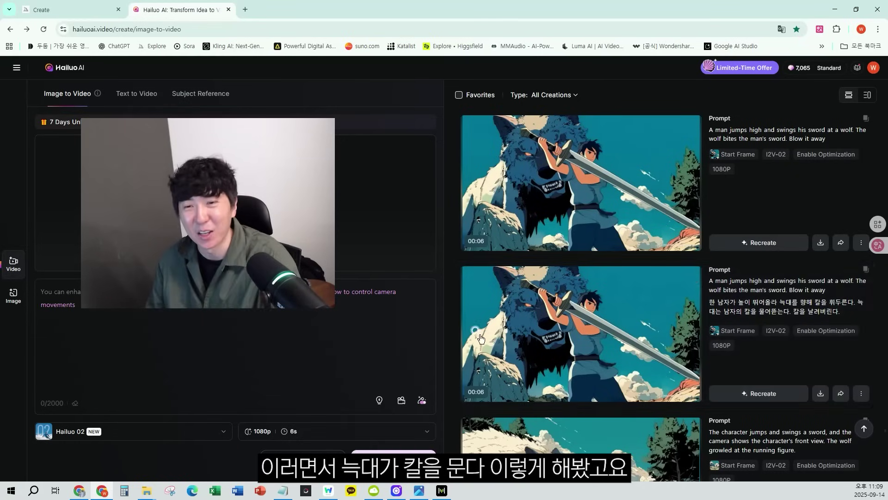
{"action": "left_click", "coordinate": [686, 345]}
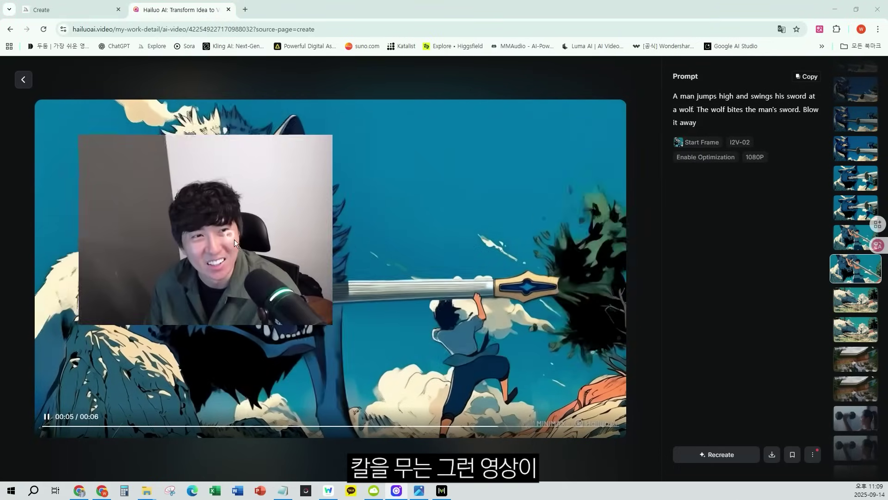
{"action": "left_click", "coordinate": [23, 80]}
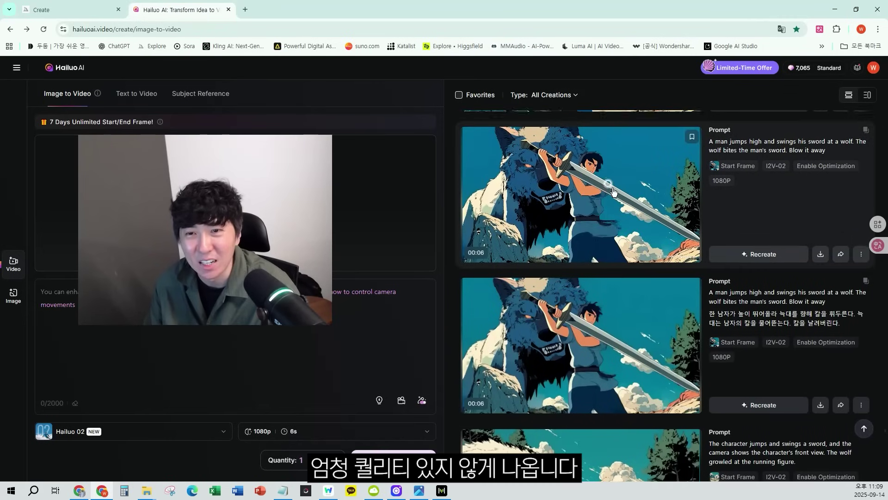
{"action": "scroll", "coordinate": [613, 191], "scroll_direction": "down", "scroll_amount": 1}
{"action": "scroll", "coordinate": [616, 251], "scroll_direction": "down", "scroll_amount": 4}
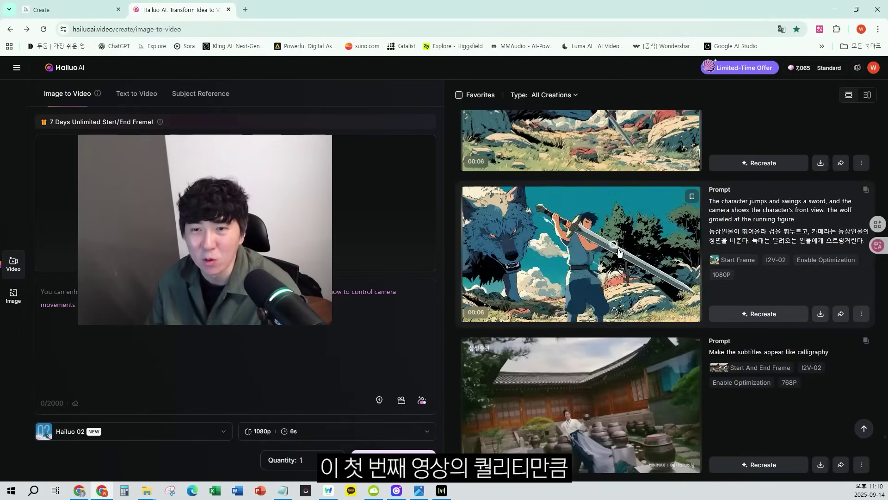
{"action": "scroll", "coordinate": [676, 222], "scroll_direction": "up", "scroll_amount": 3}
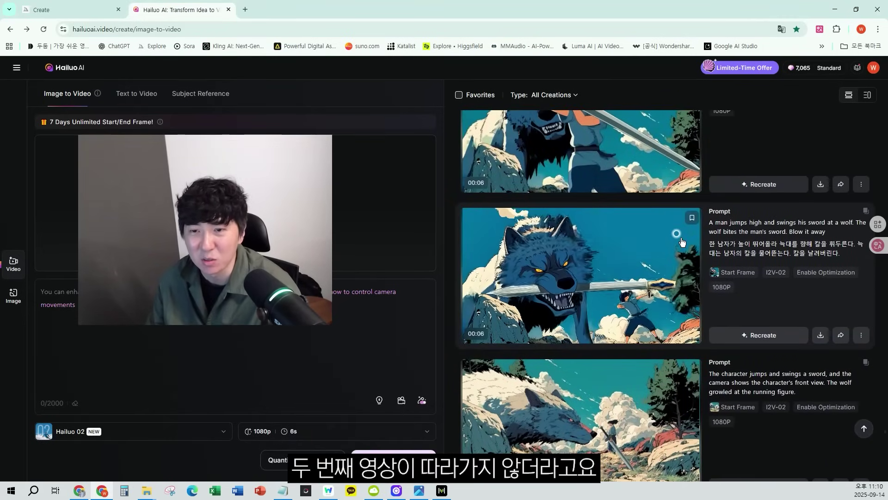
Step: Examine the clips and prompts for the wolf shaking the sword in its mouth and the man kicking the wolf's eye
{"action": "scroll", "coordinate": [676, 278], "scroll_direction": "up", "scroll_amount": 5}
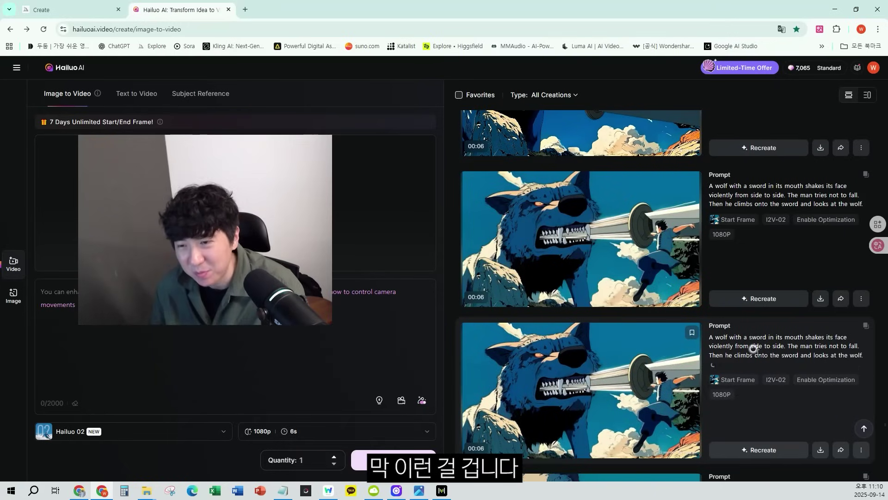
{"action": "mouse_move", "coordinate": [745, 350]}
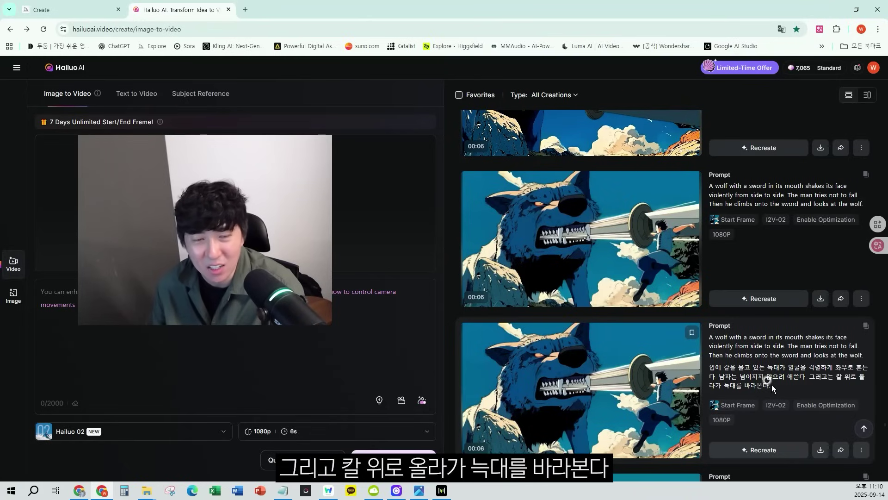
{"action": "scroll", "coordinate": [765, 393], "scroll_direction": "up", "scroll_amount": 5}
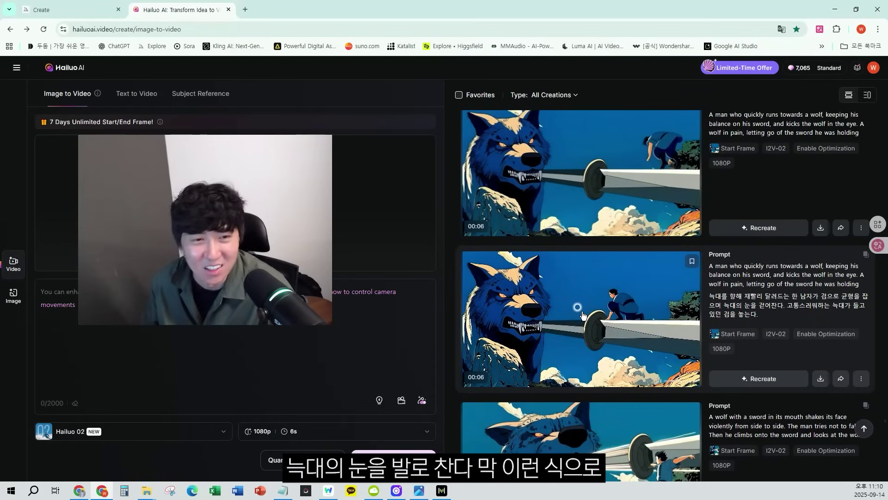
{"action": "scroll", "coordinate": [587, 296], "scroll_direction": "up", "scroll_amount": 3}
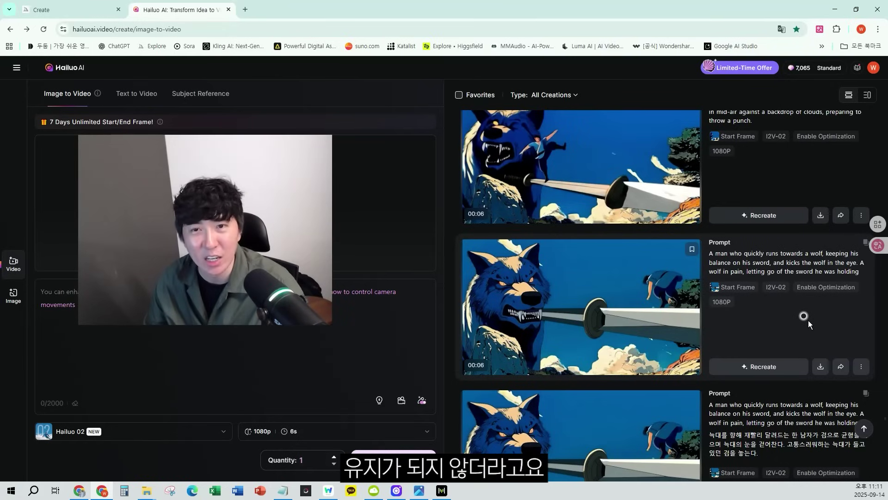
Step: Compare the clips of the man leaping off the sword for a punch and striking the wolf 100 meters, reading the translated strike prompt
{"action": "scroll", "coordinate": [809, 321], "scroll_direction": "up", "scroll_amount": 6}
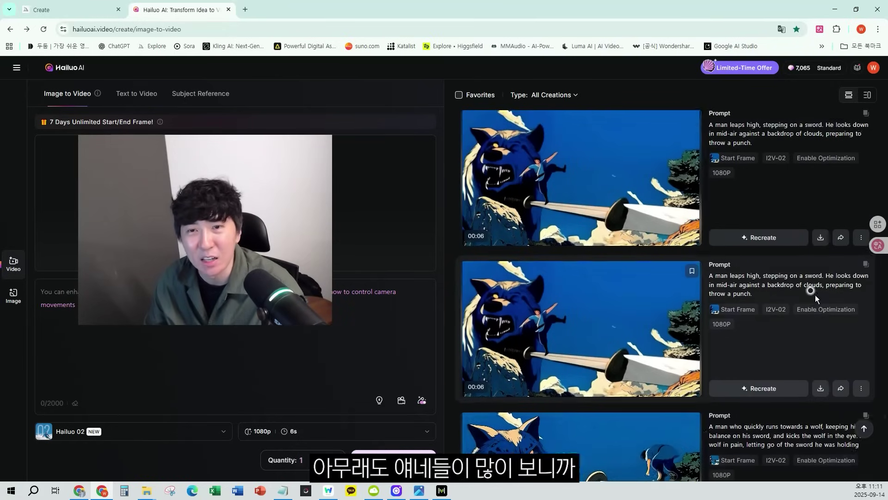
{"action": "scroll", "coordinate": [768, 347], "scroll_direction": "down", "scroll_amount": 4}
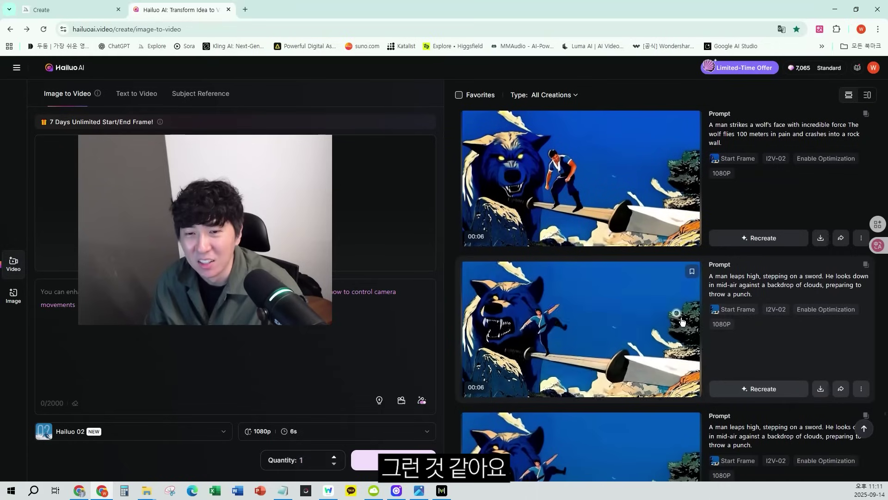
{"action": "scroll", "coordinate": [749, 195], "scroll_direction": "up", "scroll_amount": 2}
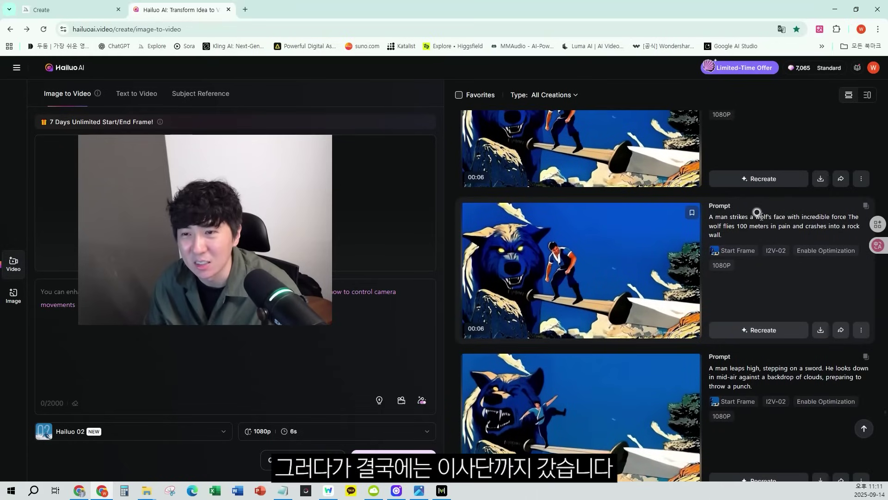
{"action": "mouse_move", "coordinate": [768, 248]}
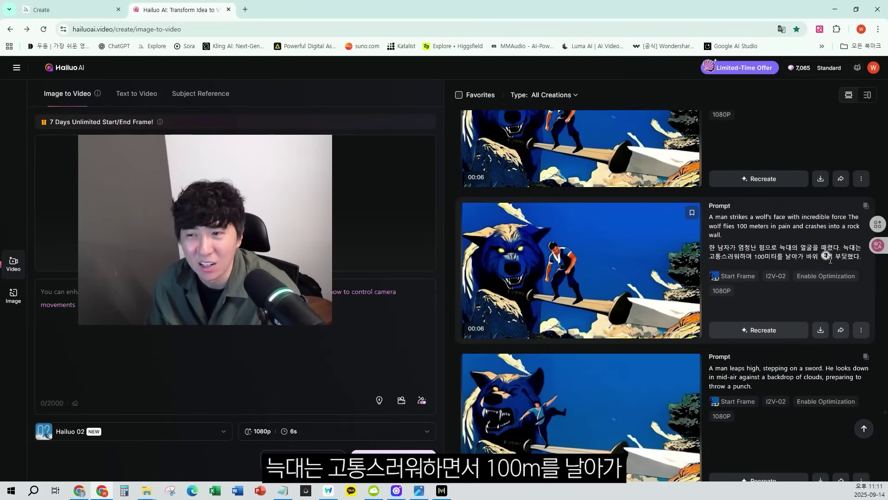
{"action": "scroll", "coordinate": [828, 259], "scroll_direction": "down", "scroll_amount": 4}
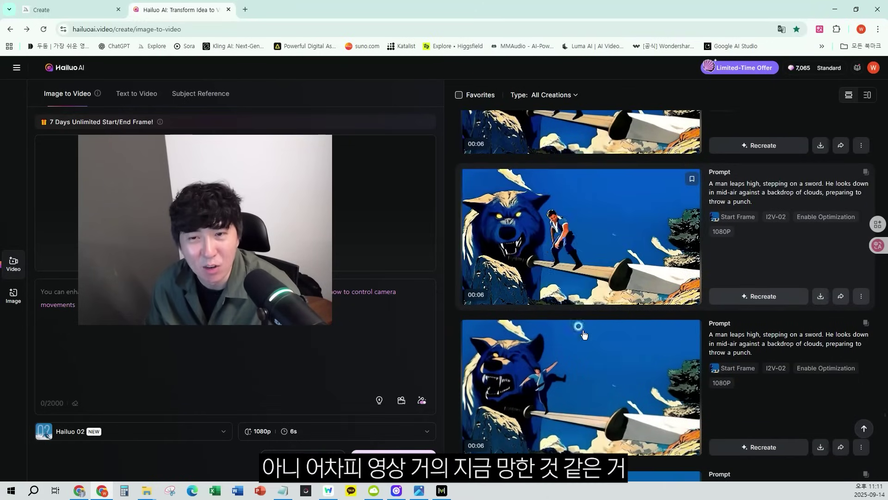
{"action": "scroll", "coordinate": [602, 305], "scroll_direction": "down", "scroll_amount": 5}
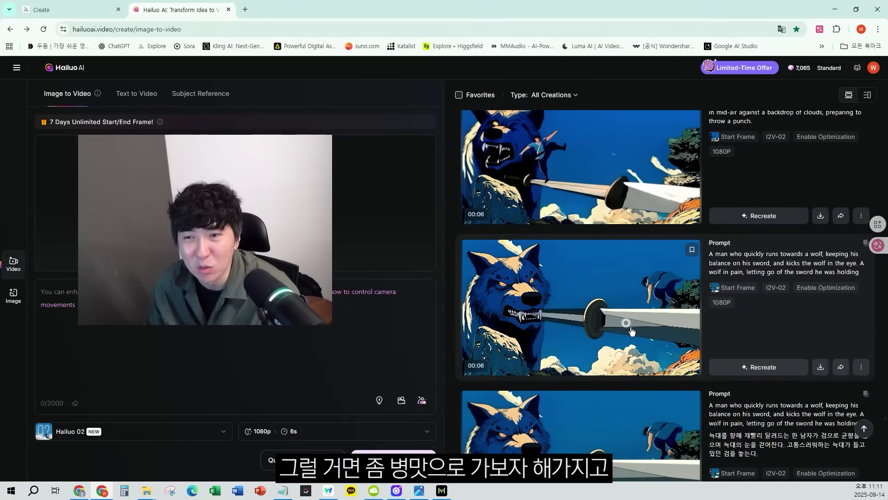
{"action": "scroll", "coordinate": [632, 331], "scroll_direction": "up", "scroll_amount": 8}
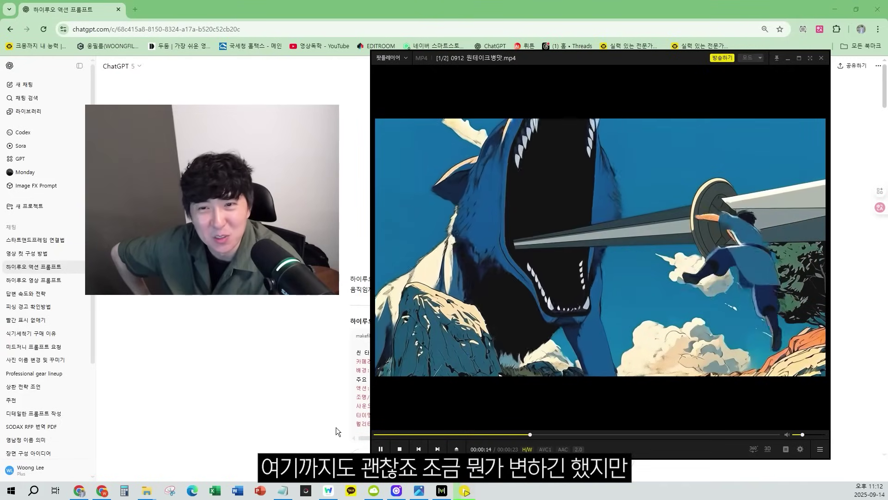
Step: Review the one-take videos 0912 원테이크병맛.mp4 and 0912 원테이크소년.mp4, muting the sound of the second
{"action": "key", "text": "Left"}
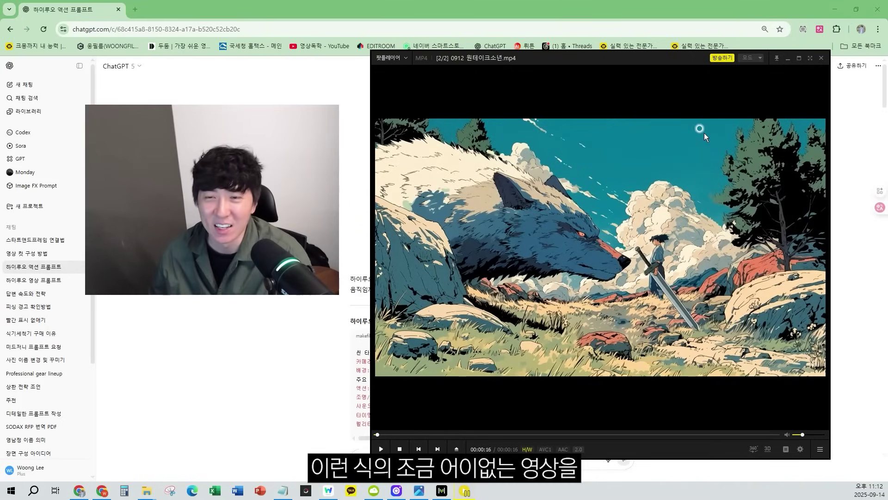
{"action": "left_click_drag", "start_coordinate": [719, 436], "coordinate": [590, 435]}
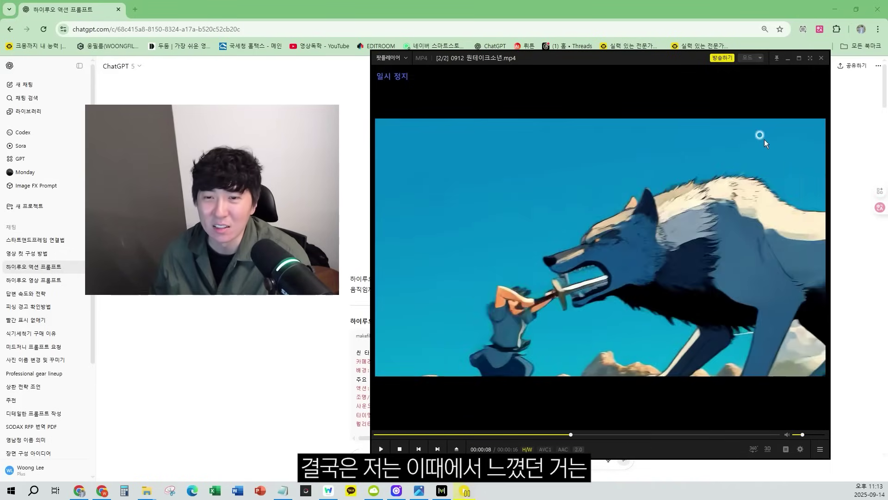
{"action": "scroll", "coordinate": [651, 327], "scroll_direction": "down", "scroll_amount": 1}
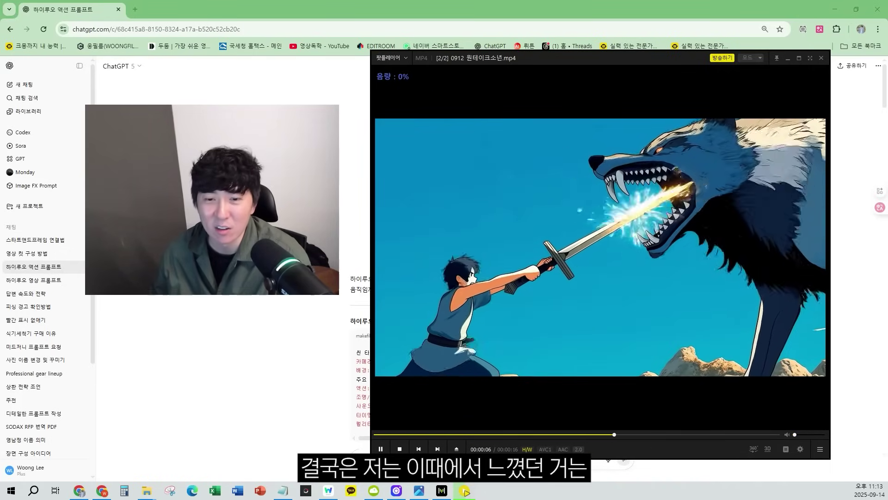
Step: Skim through the sword fight in 0912 원테이크소년.mp4 and pause on the swordsman falling beneath the wolf
{"action": "left_click", "coordinate": [478, 434]}
{"action": "left_click", "coordinate": [595, 433]}
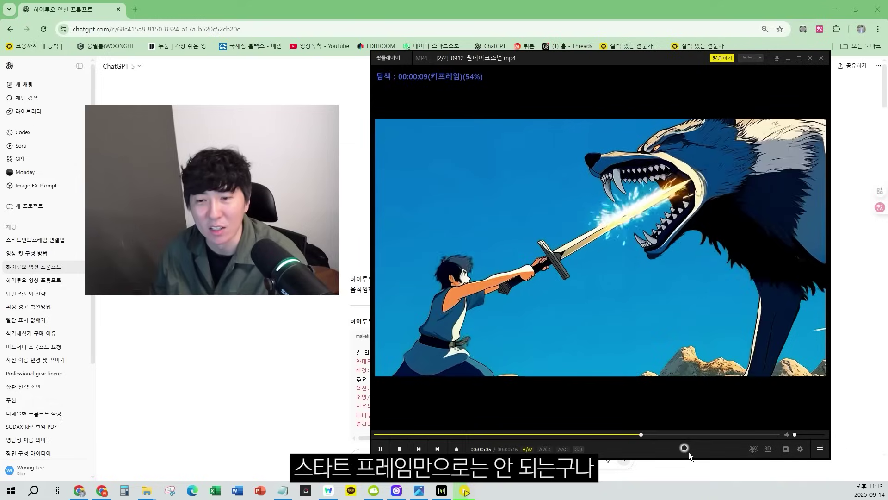
{"action": "left_click_drag", "start_coordinate": [743, 435], "coordinate": [521, 438]}
{"action": "left_click", "coordinate": [497, 426]}
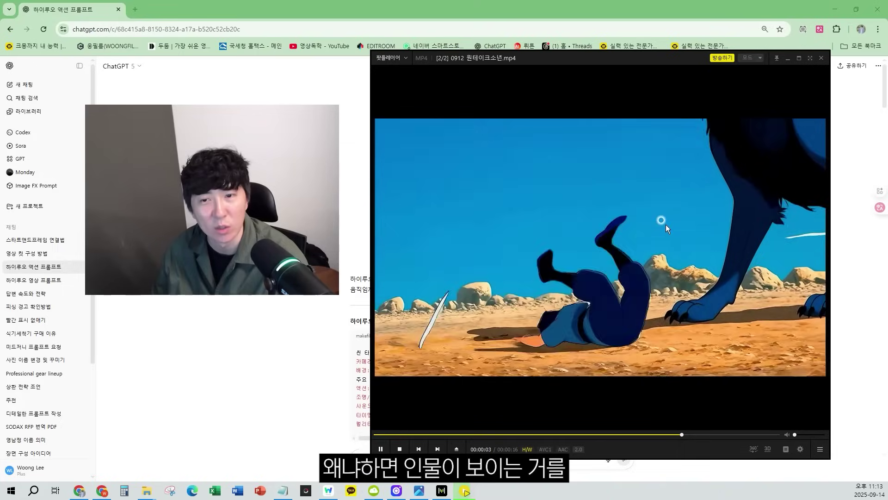
{"action": "left_click", "coordinate": [569, 259]}
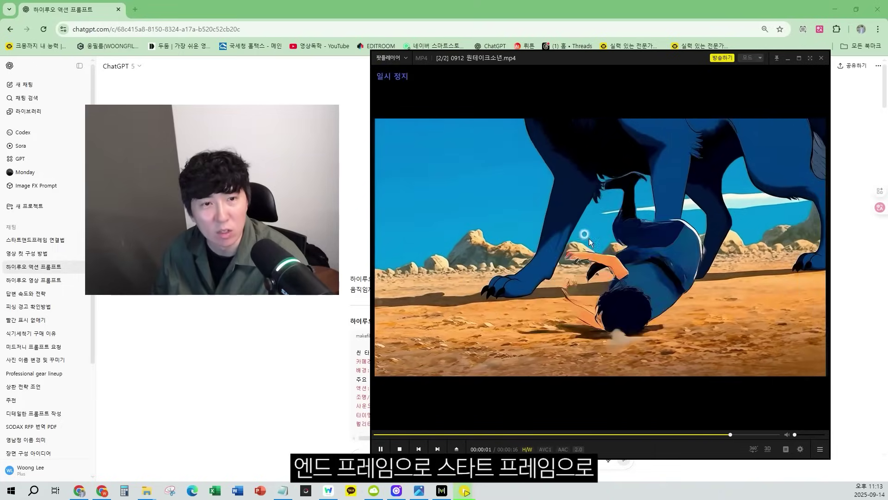
Step: Play 0912 원테이크소년.mp4 a little further, pause on the swordsman crouching beneath the wolf, and minimize the player and ChatGPT windows
{"action": "left_click", "coordinate": [596, 264]}
{"action": "left_click", "coordinate": [528, 303]}
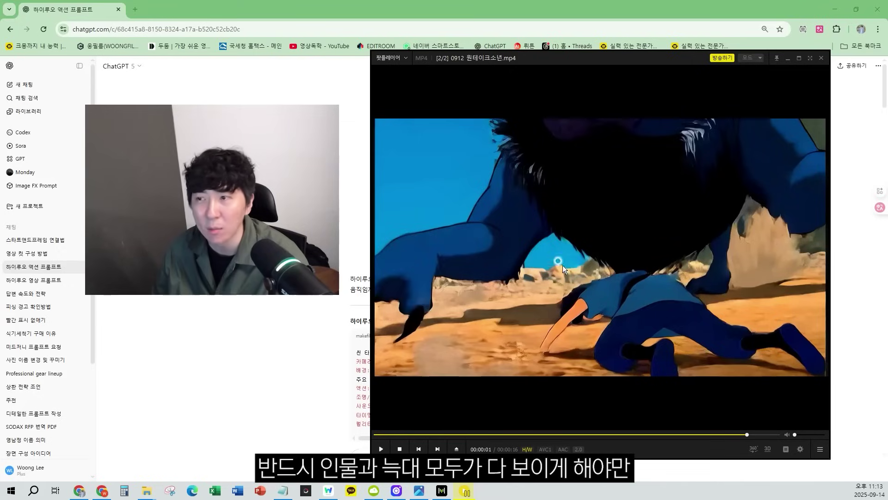
{"action": "left_click", "coordinate": [787, 59]}
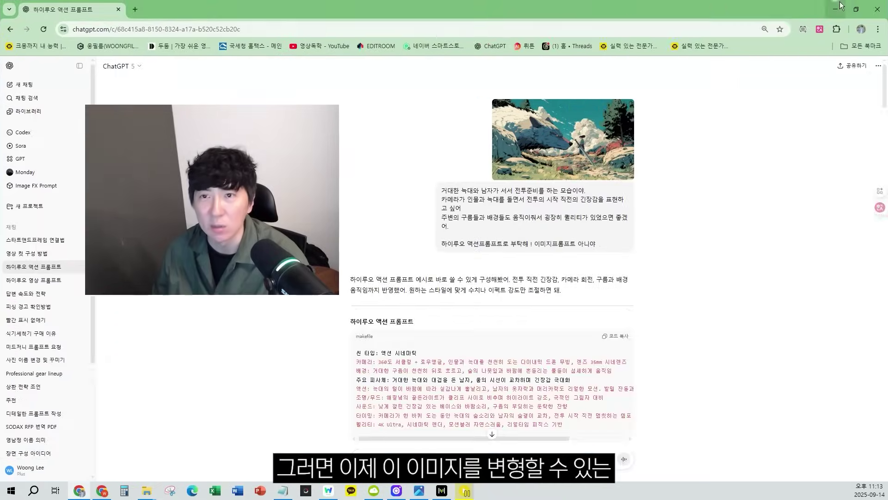
{"action": "left_click", "coordinate": [839, 6]}
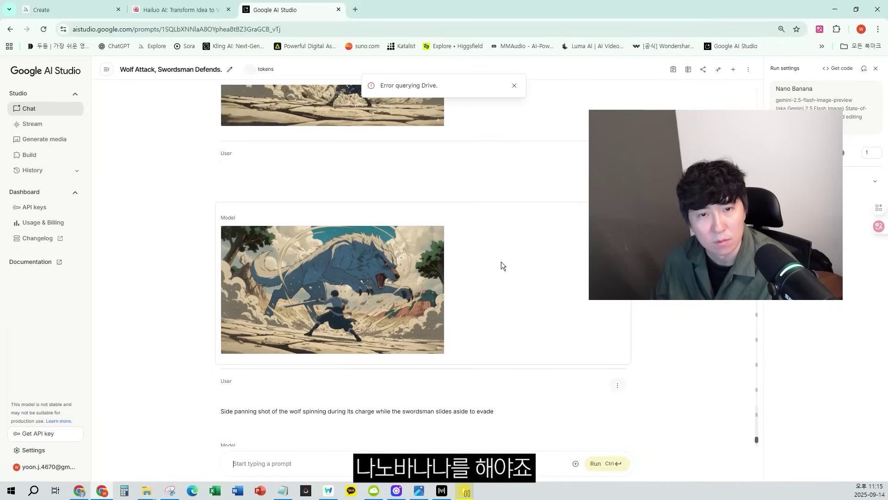
Step: Look through the generated fight shots and their prompts in the Nano Banana chat "Wolf Attack, Swordsman Defends." in Google AI Studio
{"action": "scroll", "coordinate": [501, 262], "scroll_direction": "down", "scroll_amount": 15}
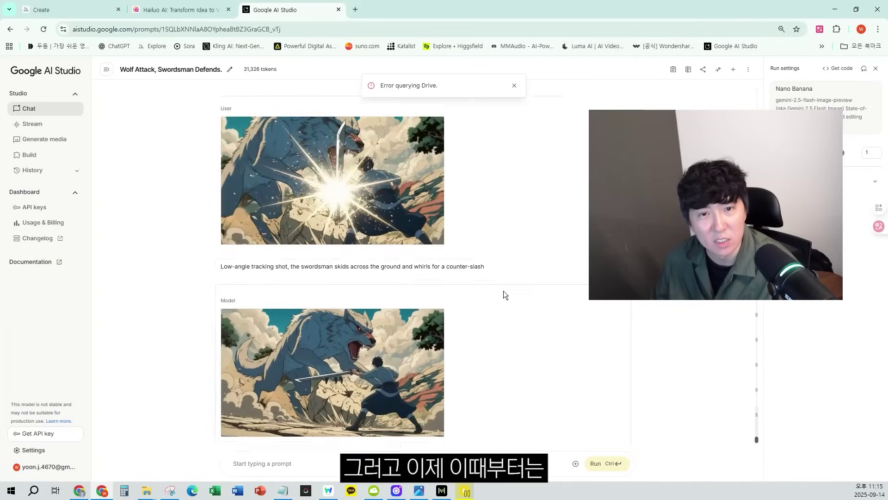
{"action": "scroll", "coordinate": [496, 295], "scroll_direction": "up", "scroll_amount": 10}
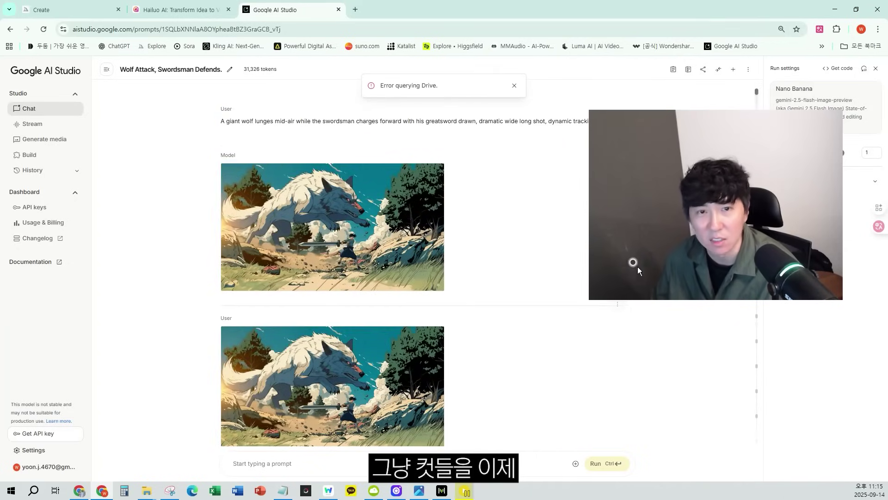
{"action": "scroll", "coordinate": [514, 254], "scroll_direction": "down", "scroll_amount": 10}
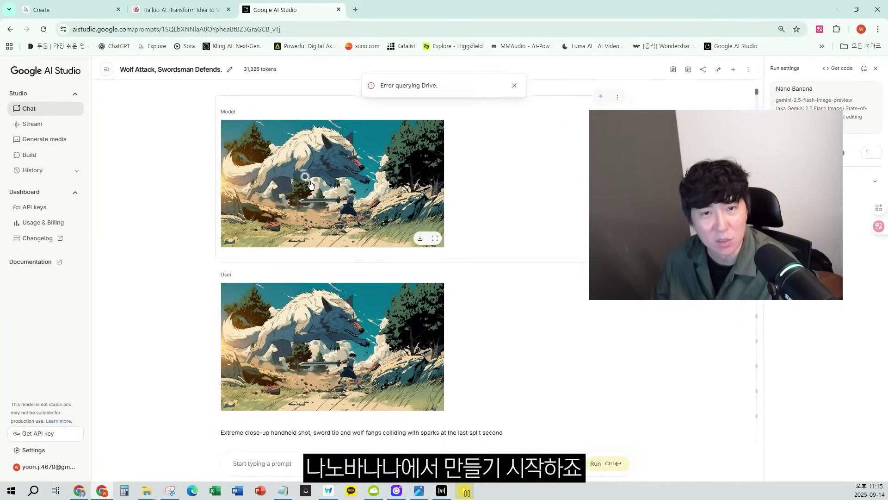
{"action": "scroll", "coordinate": [323, 328], "scroll_direction": "down", "scroll_amount": 5}
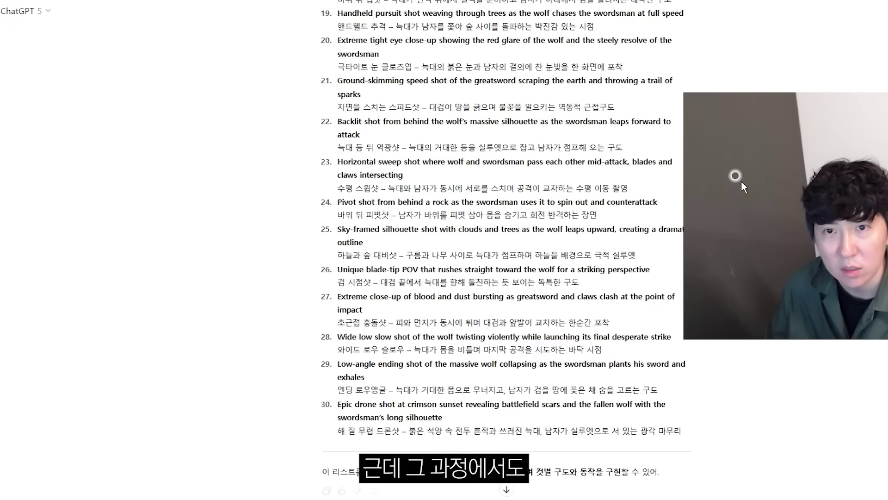
Step: Return to the start of the ChatGPT shot-planning conversation and read the request for 50 connected wolf fight cuts, highlighting its key lines
{"action": "scroll", "coordinate": [363, 285], "scroll_direction": "up", "scroll_amount": 15}
{"action": "scroll", "coordinate": [363, 285], "scroll_direction": "up", "scroll_amount": 20}
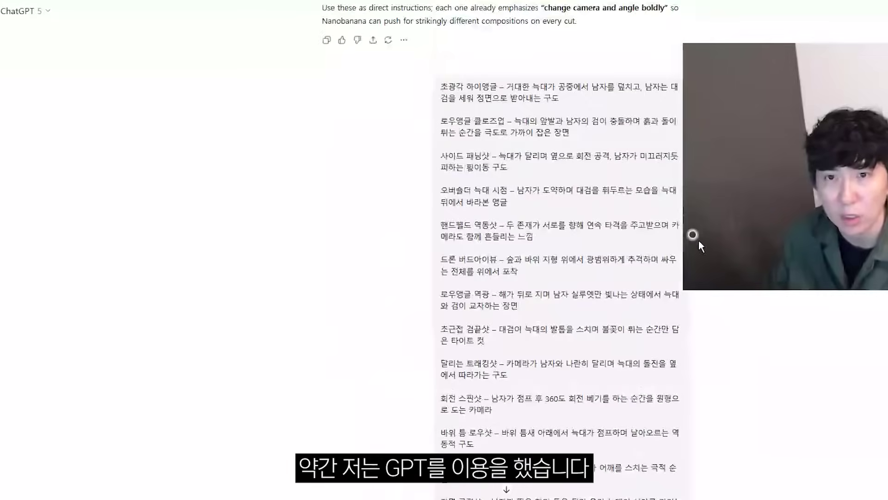
{"action": "scroll", "coordinate": [630, 256], "scroll_direction": "up", "scroll_amount": 20}
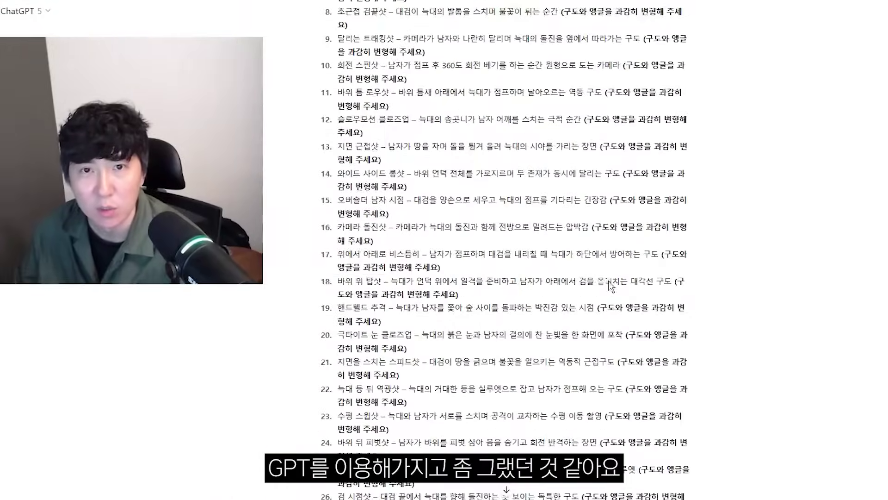
{"action": "scroll", "coordinate": [832, 105], "scroll_direction": "up", "scroll_amount": 20}
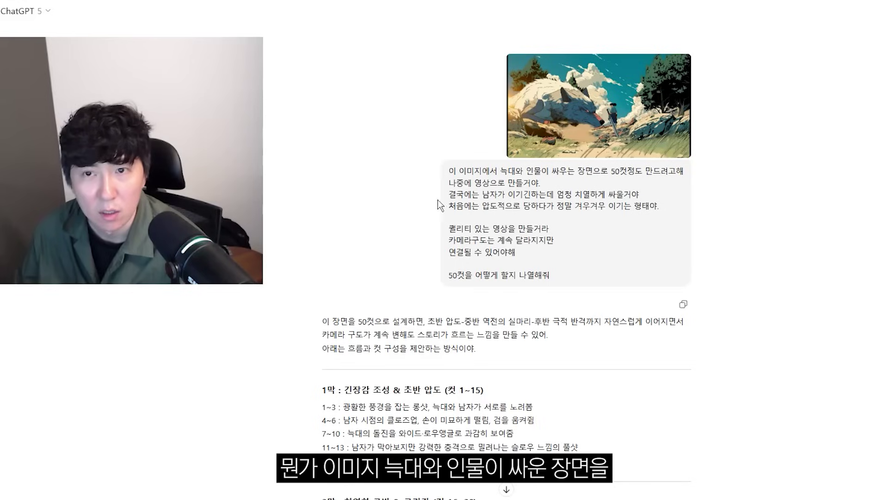
{"action": "left_click_drag", "start_coordinate": [444, 174], "coordinate": [685, 166]}
{"action": "left_click", "coordinate": [636, 217]}
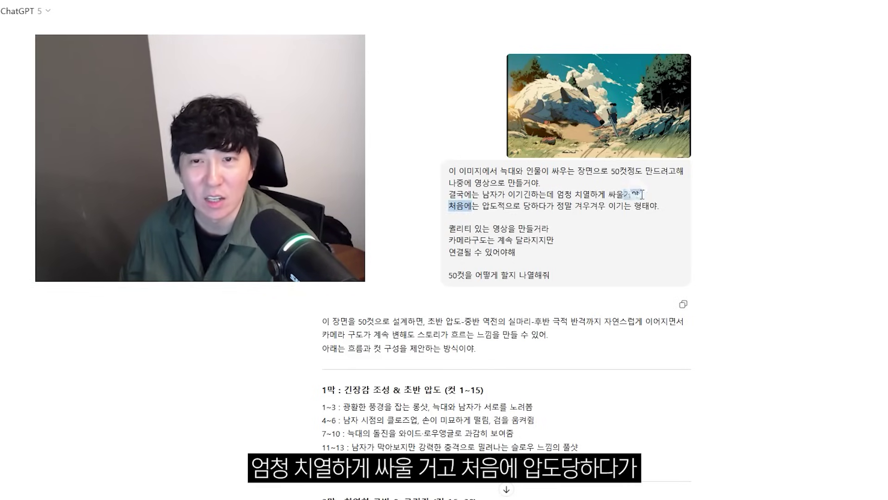
{"action": "left_click_drag", "start_coordinate": [625, 197], "coordinate": [659, 207]}
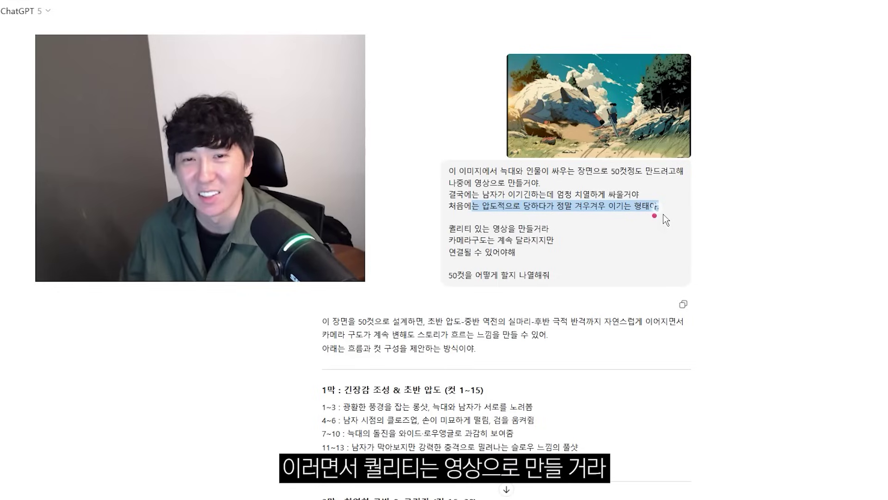
{"action": "left_click", "coordinate": [442, 233]}
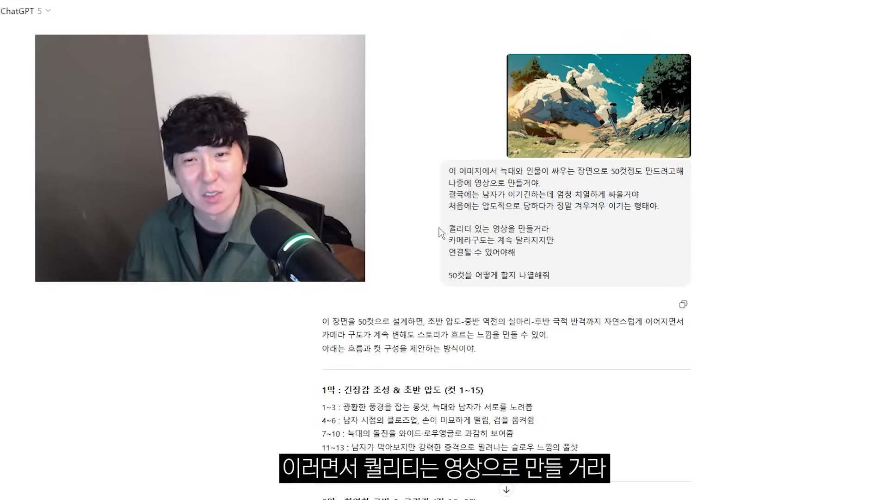
{"action": "left_click", "coordinate": [557, 246]}
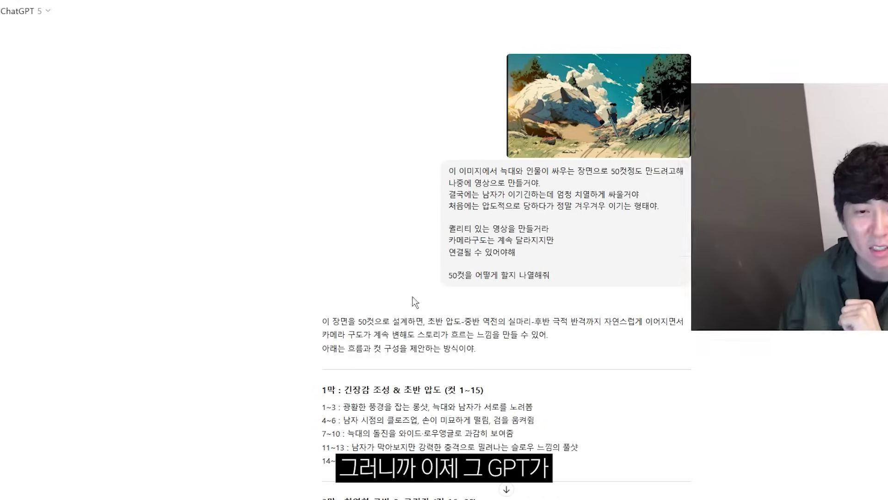
Step: Review ChatGPT's four-act 50-cut breakdown and shooting tone tips, down to the follow-up message
{"action": "scroll", "coordinate": [257, 213], "scroll_direction": "down", "scroll_amount": 5}
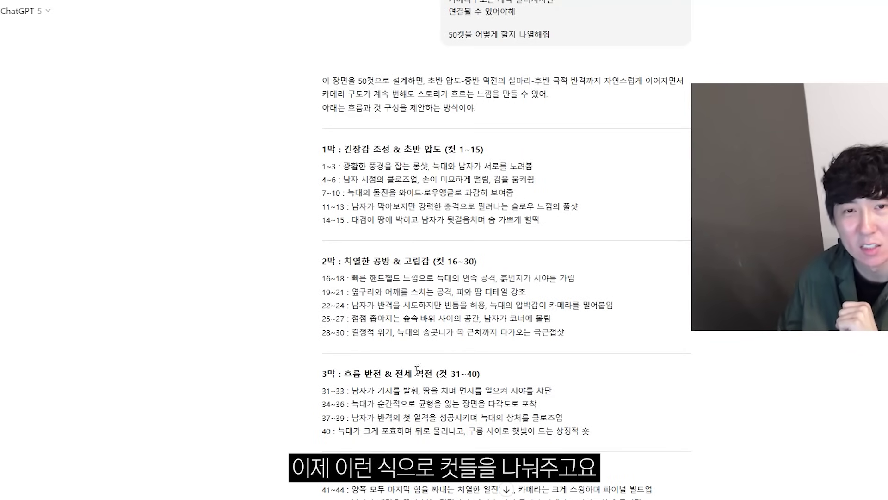
{"action": "scroll", "coordinate": [355, 163], "scroll_direction": "down", "scroll_amount": 4}
{"action": "scroll", "coordinate": [422, 397], "scroll_direction": "down", "scroll_amount": 11}
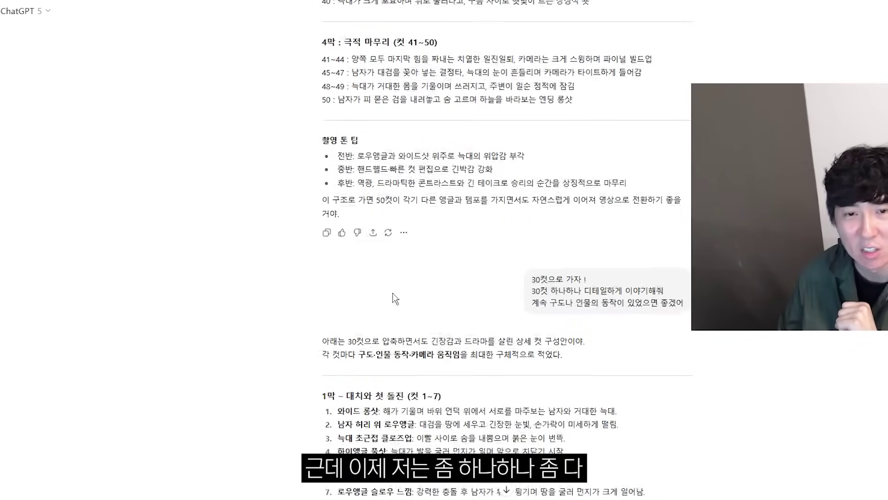
{"action": "scroll", "coordinate": [440, 190], "scroll_direction": "up", "scroll_amount": 2}
{"action": "scroll", "coordinate": [440, 189], "scroll_direction": "up", "scroll_amount": 3}
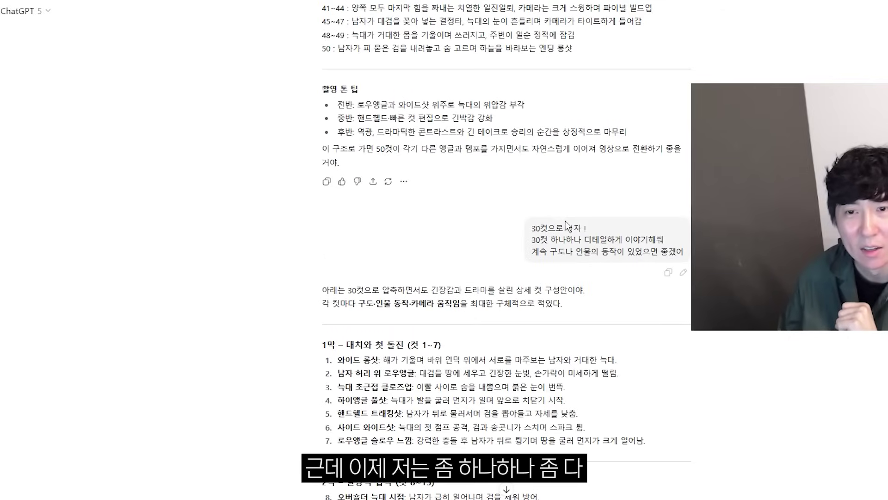
Step: Read the follow-up request for 30 detailed cuts with varied compositions and character actions, and the opening acts of the reply
{"action": "left_click_drag", "start_coordinate": [566, 221], "coordinate": [556, 227]}
{"action": "scroll", "coordinate": [622, 278], "scroll_direction": "down", "scroll_amount": 4}
{"action": "scroll", "coordinate": [558, 229], "scroll_direction": "up", "scroll_amount": 5}
{"action": "scroll", "coordinate": [558, 229], "scroll_direction": "up", "scroll_amount": 2}
{"action": "left_click_drag", "start_coordinate": [530, 348], "coordinate": [606, 348]}
{"action": "left_click", "coordinate": [608, 349]}
{"action": "scroll", "coordinate": [608, 348], "scroll_direction": "down", "scroll_amount": 5}
{"action": "scroll", "coordinate": [599, 332], "scroll_direction": "down", "scroll_amount": 5}
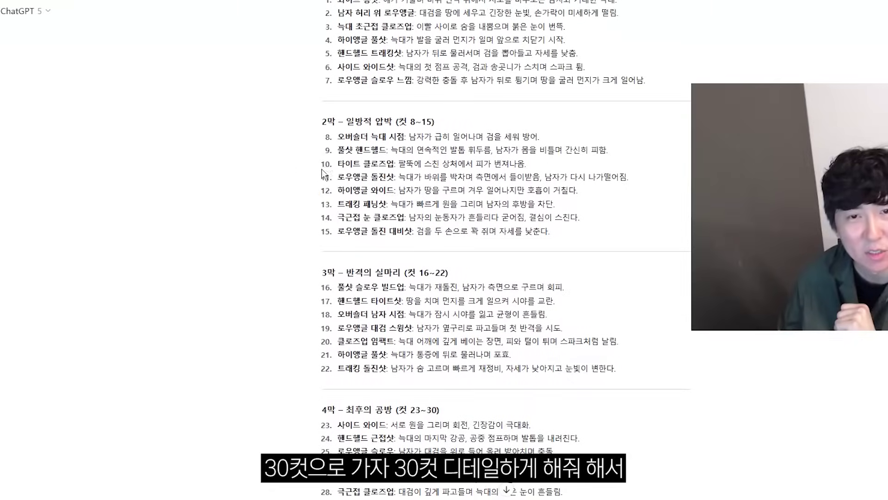
Step: Read the remaining acts of the detailed 30-cut plan through the ending long shot and the tone and camera tips
{"action": "left_click", "coordinate": [467, 227]}
{"action": "left_click_drag", "start_coordinate": [321, 223], "coordinate": [537, 241]}
{"action": "left_click", "coordinate": [538, 241]}
{"action": "scroll", "coordinate": [537, 240], "scroll_direction": "down", "scroll_amount": 5}
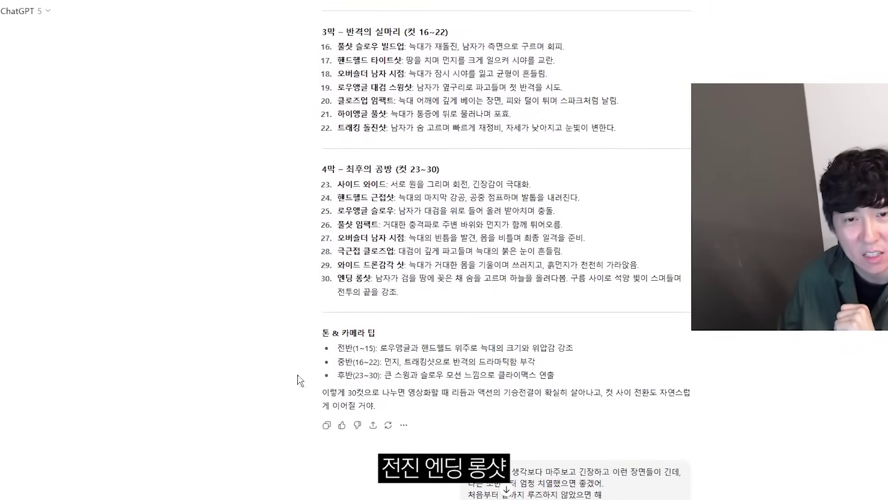
{"action": "scroll", "coordinate": [415, 312], "scroll_direction": "down", "scroll_amount": 8}
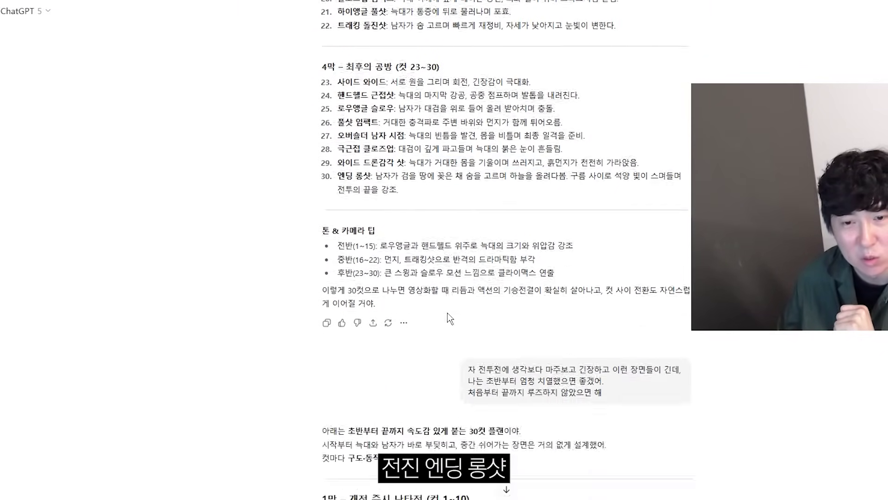
Step: Review the request for a fiercer fight from the start and the 30 cuts rewritten as Midjourney prompts
{"action": "scroll", "coordinate": [387, 180], "scroll_direction": "up", "scroll_amount": 3}
{"action": "scroll", "coordinate": [370, 259], "scroll_direction": "down", "scroll_amount": 13}
{"action": "scroll", "coordinate": [370, 256], "scroll_direction": "down", "scroll_amount": 5}
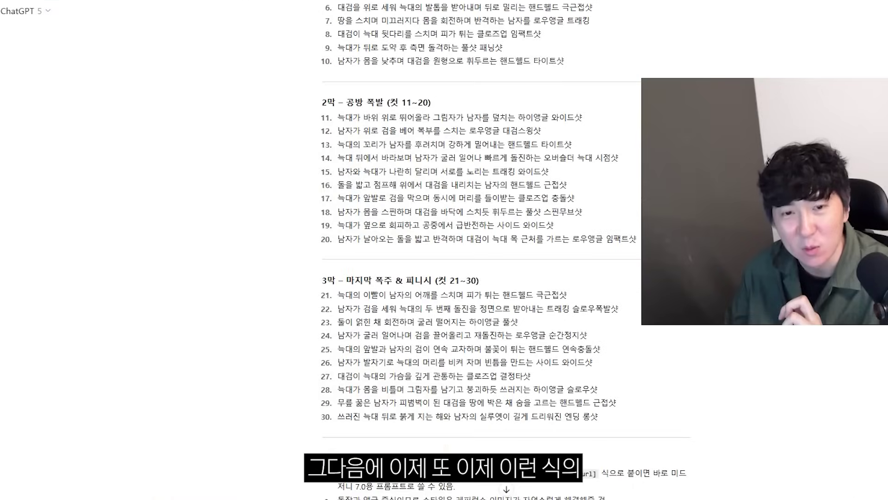
{"action": "scroll", "coordinate": [384, 341], "scroll_direction": "up", "scroll_amount": 5}
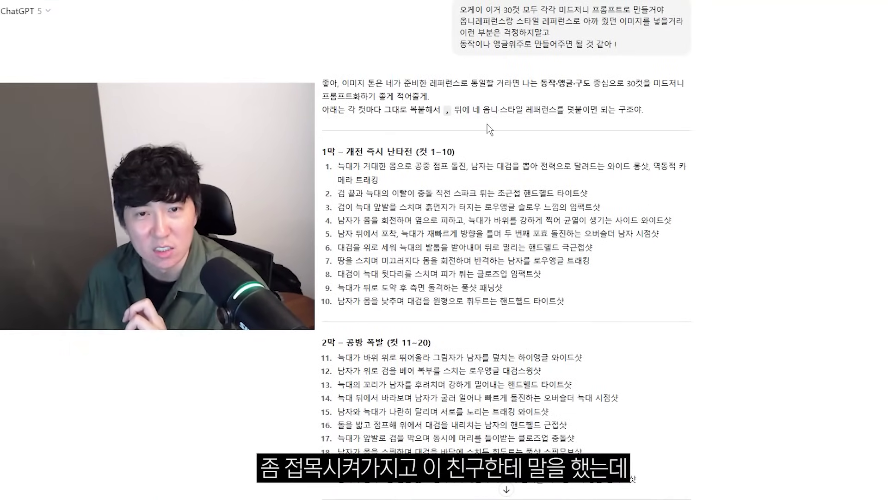
Step: Examine the reference image 1.jpg over the ChatGPT request for 30 distinct Nano Banana angles, repositioning its window
{"action": "scroll", "coordinate": [506, 277], "scroll_direction": "down", "scroll_amount": 4}
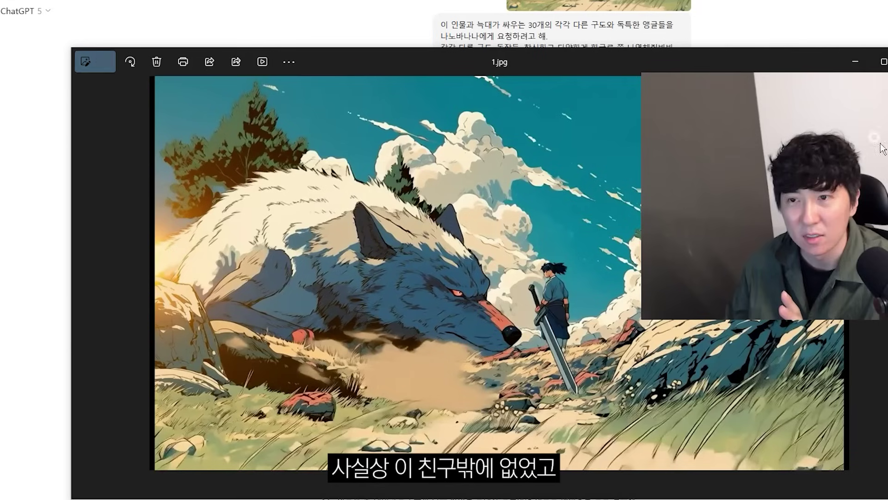
{"action": "left_click_drag", "start_coordinate": [515, 59], "coordinate": [485, 103]}
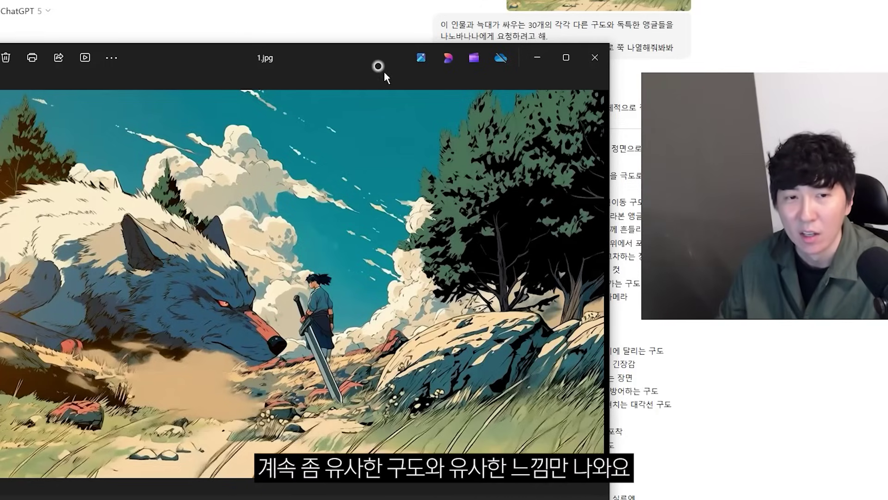
{"action": "left_click_drag", "start_coordinate": [346, 71], "coordinate": [355, 51]}
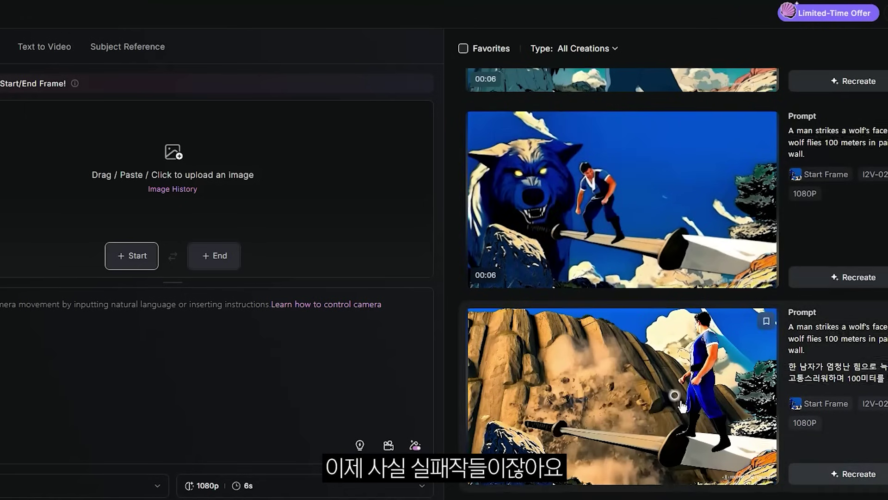
Step: Browse the Hailuo creations, comparing the failed sword-bite clips with the slow circling standoff and ultra-fast cinematic action clips
{"action": "scroll", "coordinate": [681, 402], "scroll_direction": "down", "scroll_amount": 15}
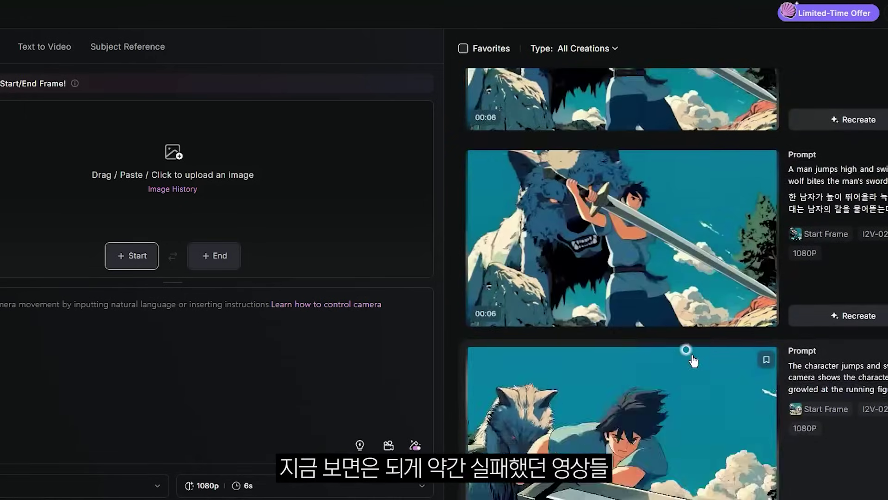
{"action": "scroll", "coordinate": [686, 350], "scroll_direction": "down", "scroll_amount": 10}
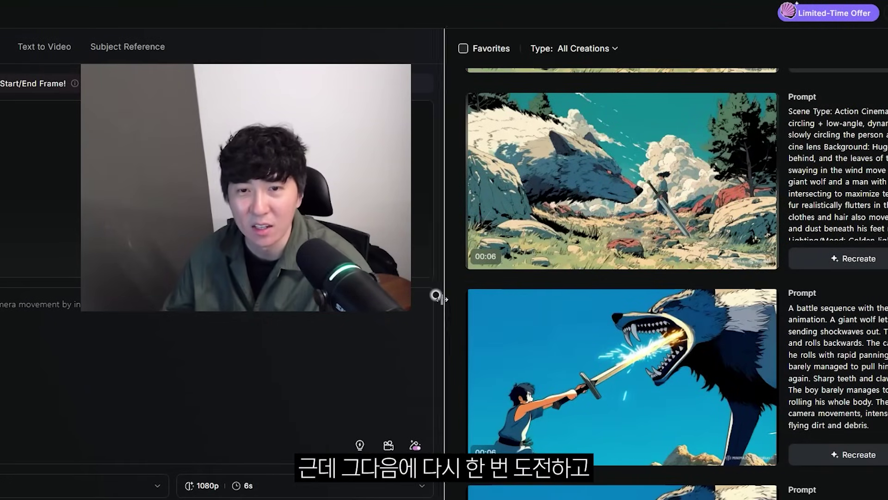
{"action": "scroll", "coordinate": [444, 284], "scroll_direction": "up", "scroll_amount": 3}
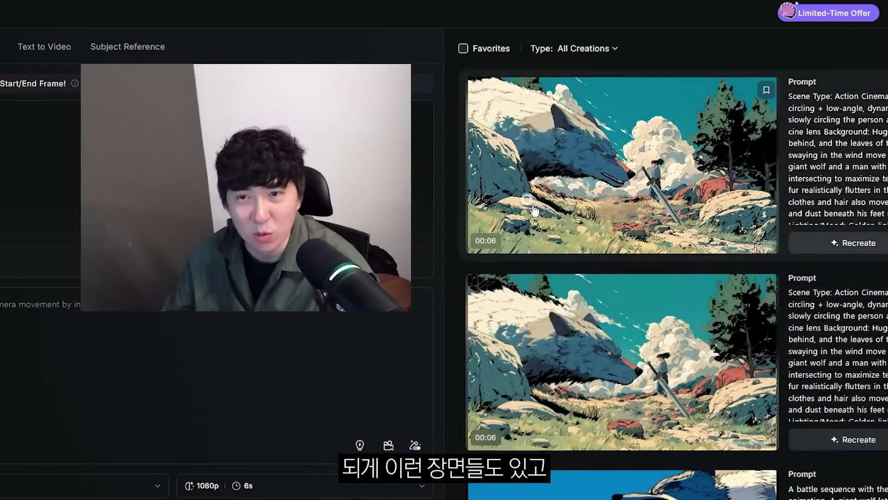
{"action": "scroll", "coordinate": [551, 225], "scroll_direction": "up", "scroll_amount": 3}
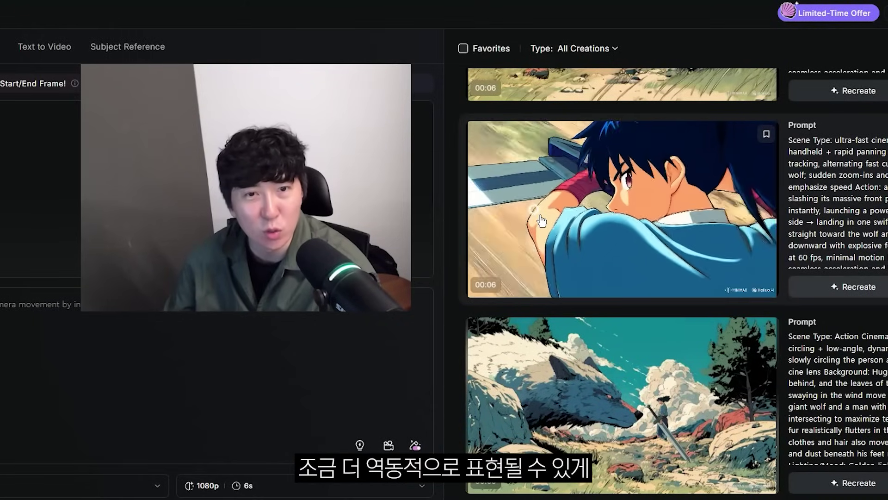
{"action": "scroll", "coordinate": [631, 300], "scroll_direction": "up", "scroll_amount": 2}
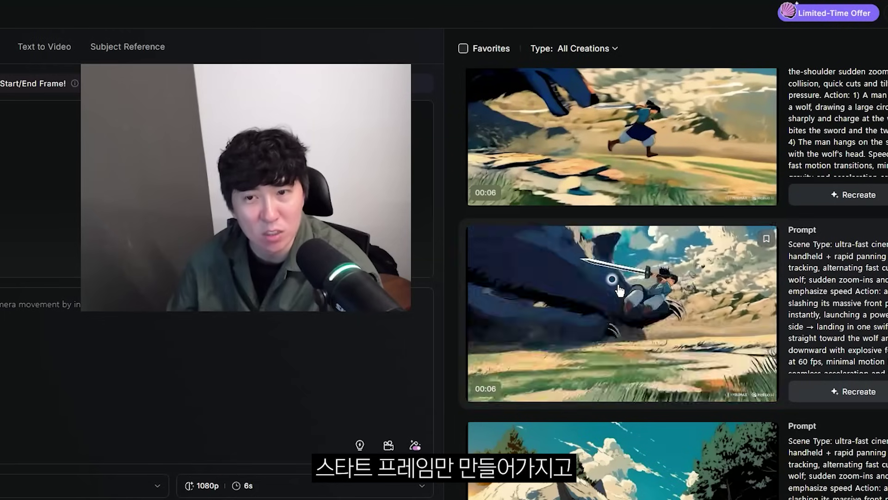
Step: Compare the start-frame Hailuo clips of the swordsman's aerial jumps, the wolf's charge, and the dust-filled explosive scene
{"action": "scroll", "coordinate": [620, 290], "scroll_direction": "down", "scroll_amount": 5}
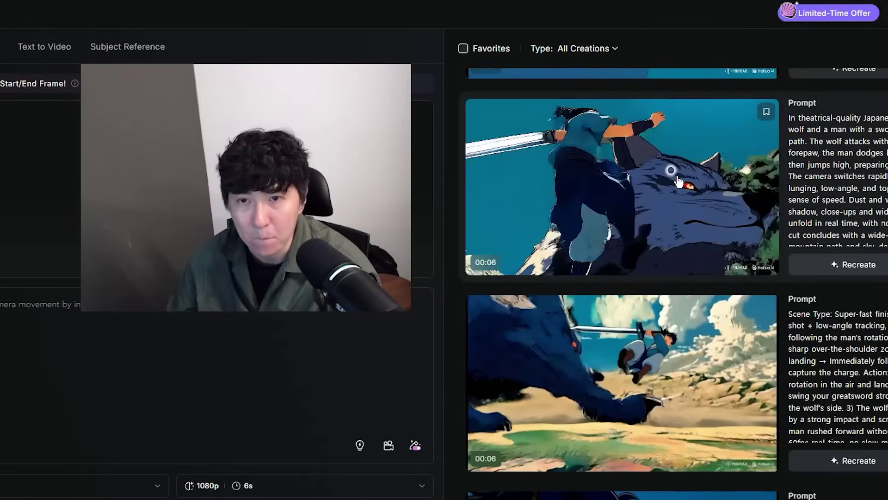
{"action": "scroll", "coordinate": [676, 180], "scroll_direction": "up", "scroll_amount": 5}
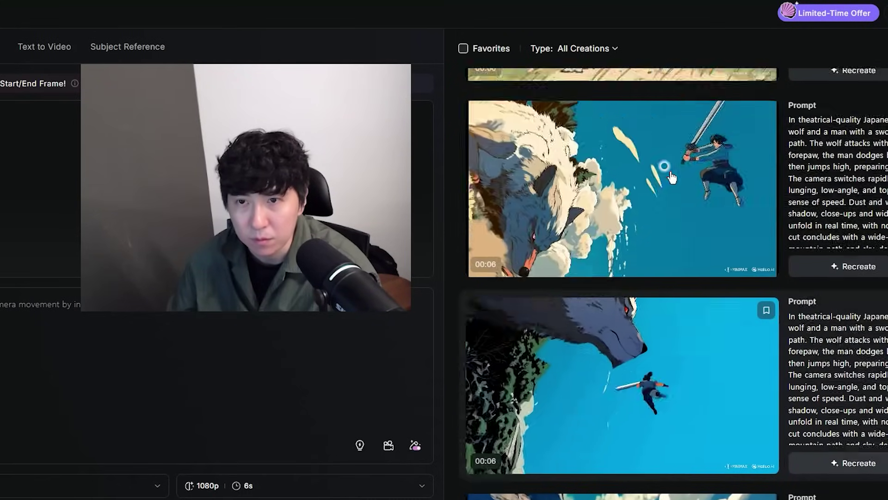
{"action": "scroll", "coordinate": [680, 301], "scroll_direction": "up", "scroll_amount": 1}
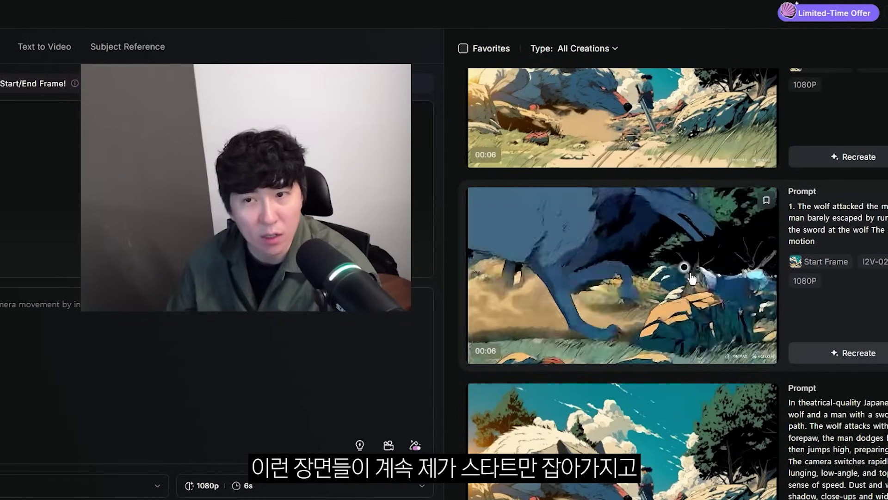
{"action": "scroll", "coordinate": [690, 296], "scroll_direction": "down", "scroll_amount": 1}
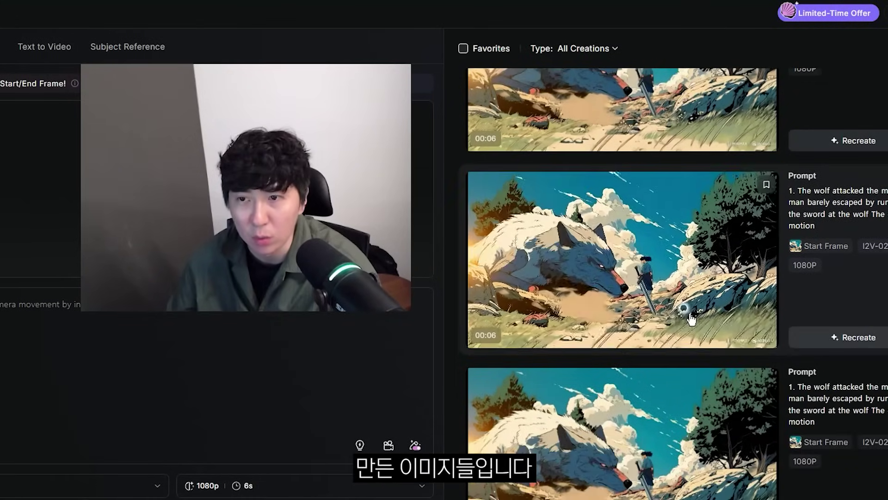
{"action": "scroll", "coordinate": [694, 264], "scroll_direction": "down", "scroll_amount": 5}
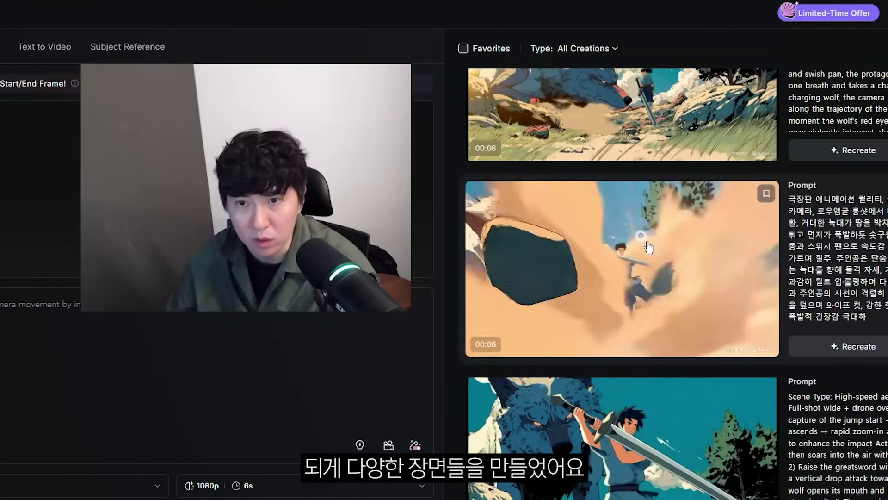
Step: Compare the Hailuo clips of the charging wolf, the swordsman's sword strikes and leaps, and the explosive ground impact
{"action": "scroll", "coordinate": [648, 247], "scroll_direction": "up", "scroll_amount": 4}
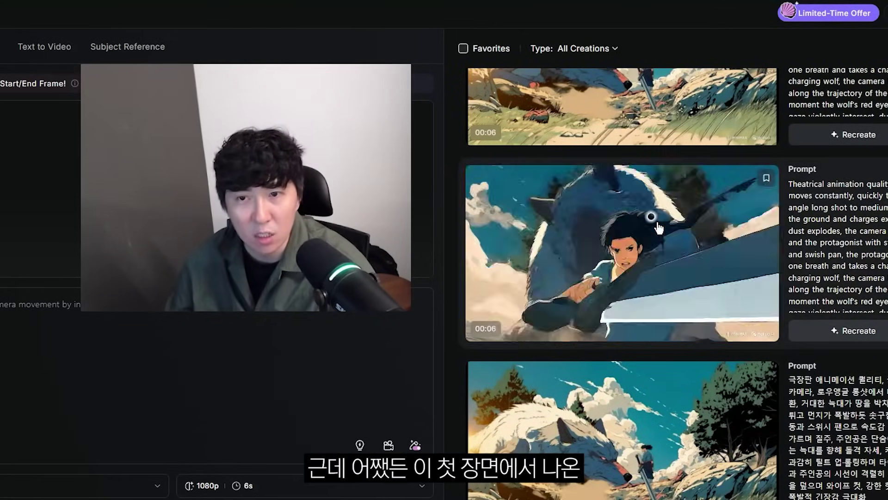
{"action": "scroll", "coordinate": [657, 227], "scroll_direction": "up", "scroll_amount": 5}
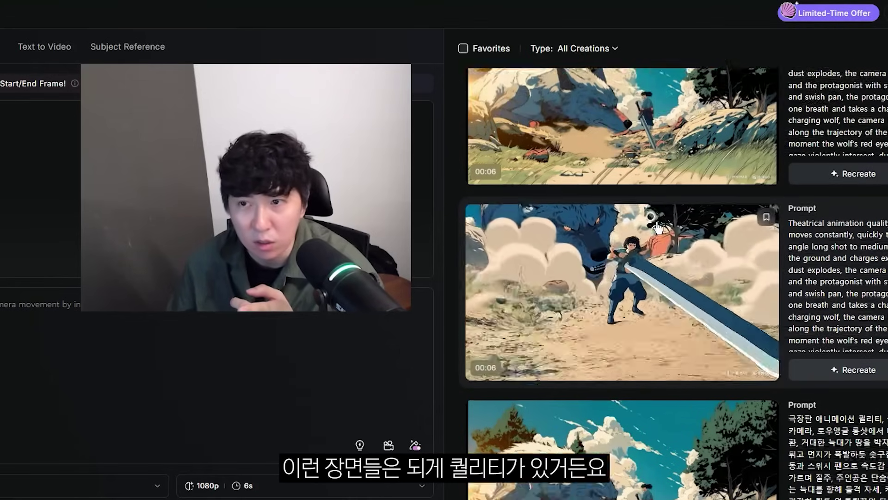
{"action": "scroll", "coordinate": [673, 301], "scroll_direction": "up", "scroll_amount": 4}
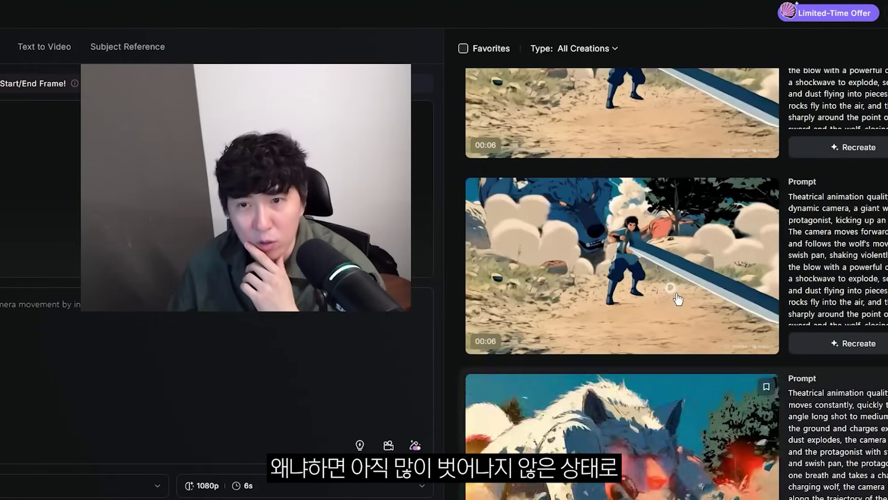
{"action": "scroll", "coordinate": [685, 277], "scroll_direction": "up", "scroll_amount": 1}
{"action": "scroll", "coordinate": [685, 277], "scroll_direction": "up", "scroll_amount": 5}
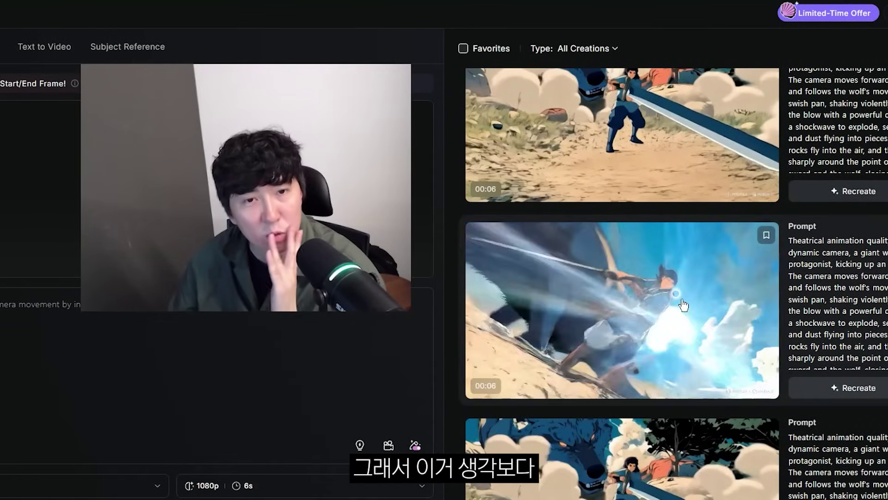
{"action": "scroll", "coordinate": [689, 240], "scroll_direction": "up", "scroll_amount": 1}
{"action": "scroll", "coordinate": [694, 169], "scroll_direction": "up", "scroll_amount": 3}
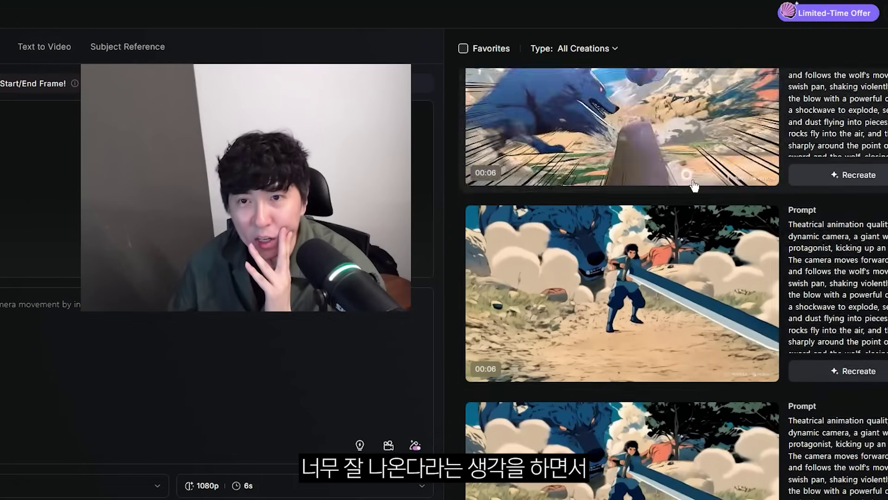
{"action": "scroll", "coordinate": [682, 250], "scroll_direction": "up", "scroll_amount": 3}
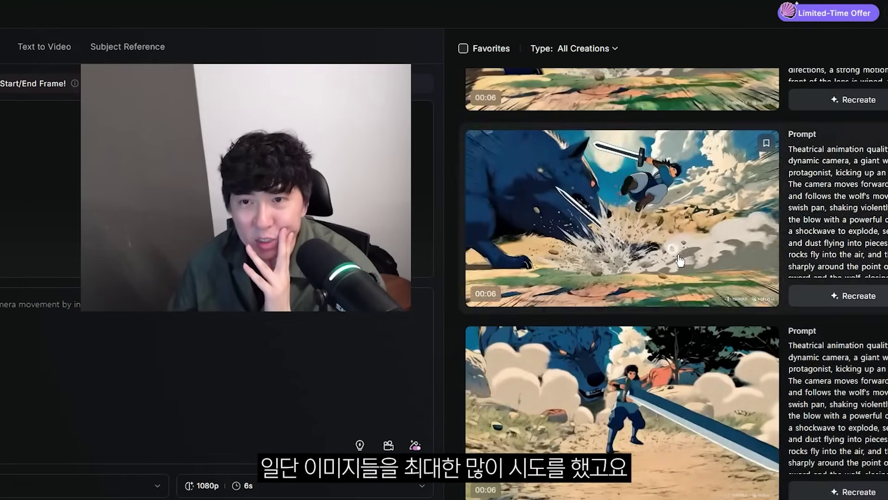
{"action": "scroll", "coordinate": [680, 259], "scroll_direction": "up", "scroll_amount": 3}
{"action": "scroll", "coordinate": [602, 241], "scroll_direction": "up", "scroll_amount": 5}
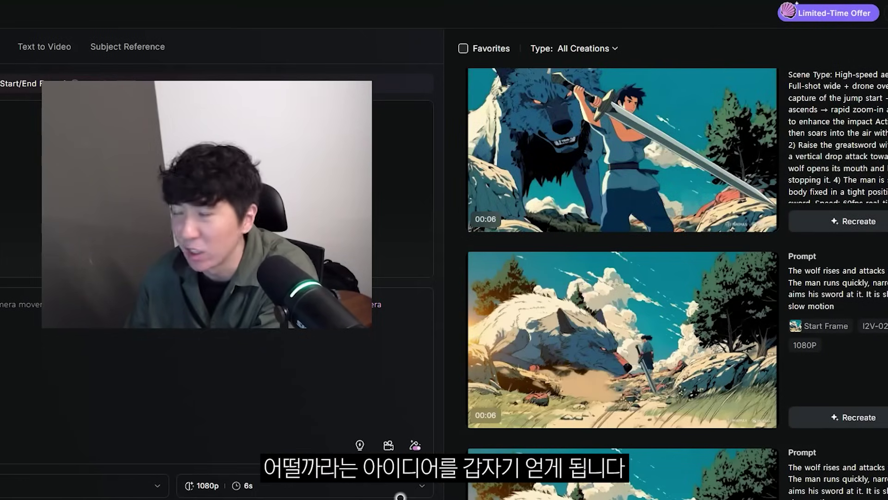
Step: Switch to the image viewer and look through the action stills from 3.png to 11.jpg
{"action": "left_click", "coordinate": [400, 496]}
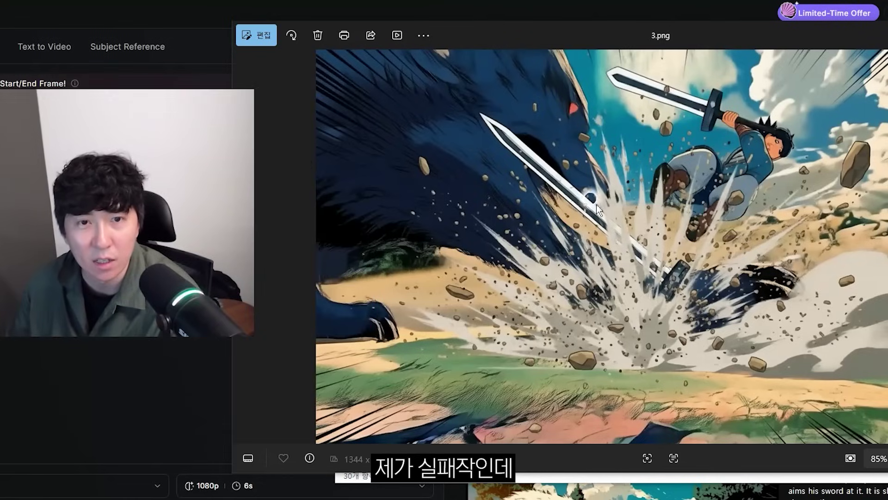
{"action": "key", "text": "Right"}
{"action": "key", "text": "Right"}
{"action": "key", "text": "Right"}
{"action": "key", "text": "Right"}
{"action": "key", "text": "Right"}
{"action": "key", "text": "Right"}
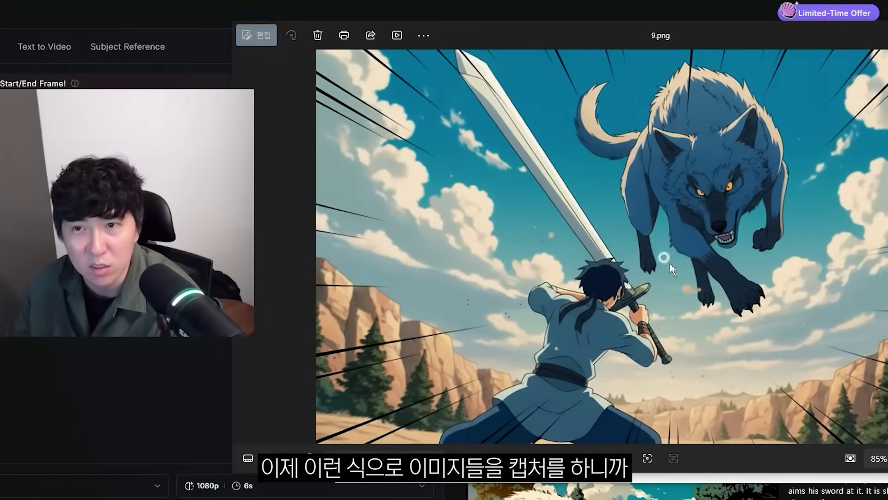
{"action": "key", "text": "Right"}
{"action": "key", "text": "Right"}
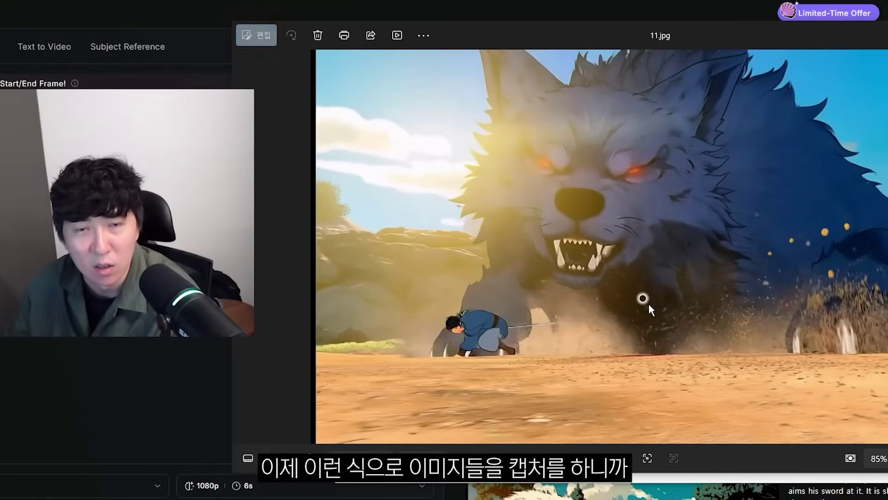
{"action": "key", "text": "Right"}
{"action": "key", "text": "Left"}
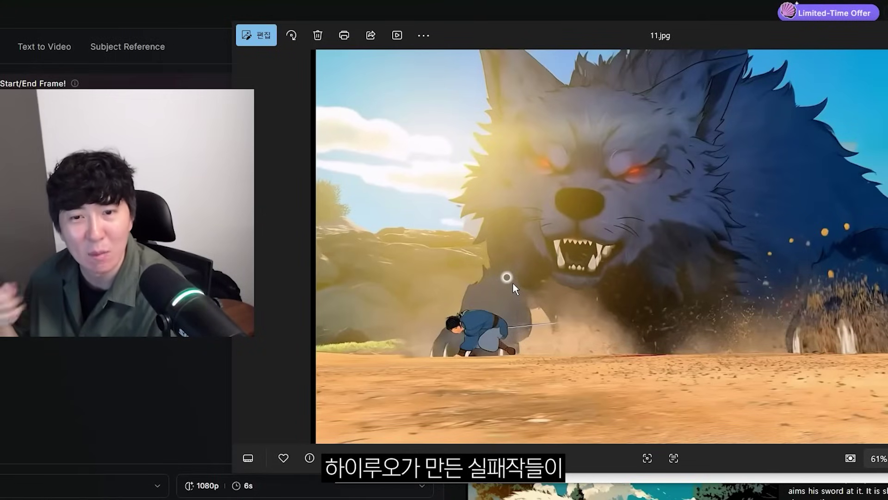
Step: Compare the wolf-bite close-up 12.png with the aerial chase 13.png and the following stills up to 17.jpg
{"action": "key", "text": "Right"}
{"action": "key", "text": "Right"}
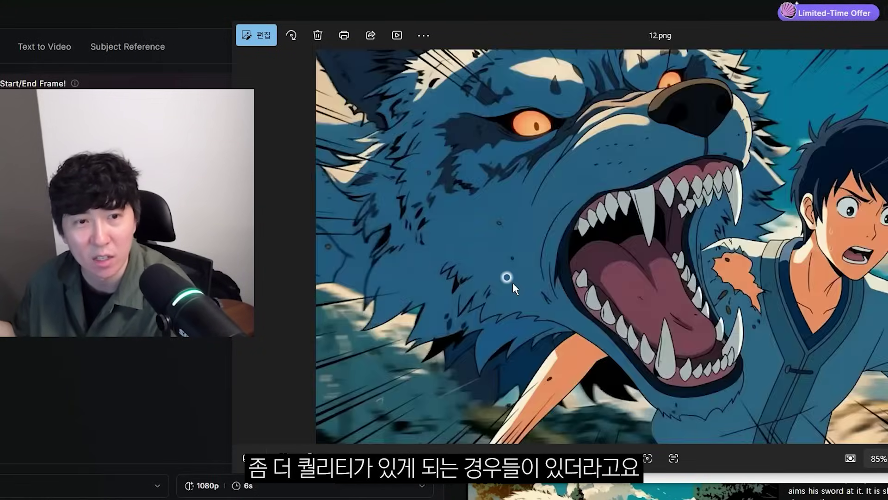
{"action": "key", "text": "Left"}
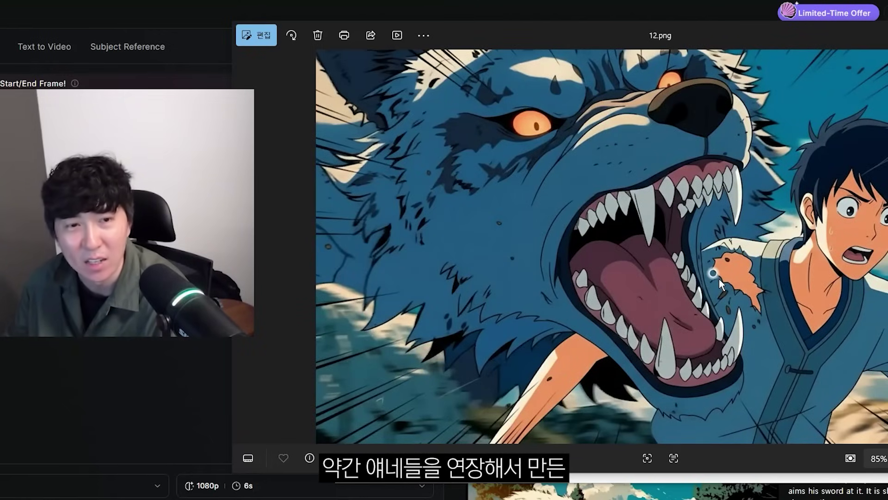
{"action": "key", "text": "Right"}
{"action": "key", "text": "Right"}
{"action": "key", "text": "Right"}
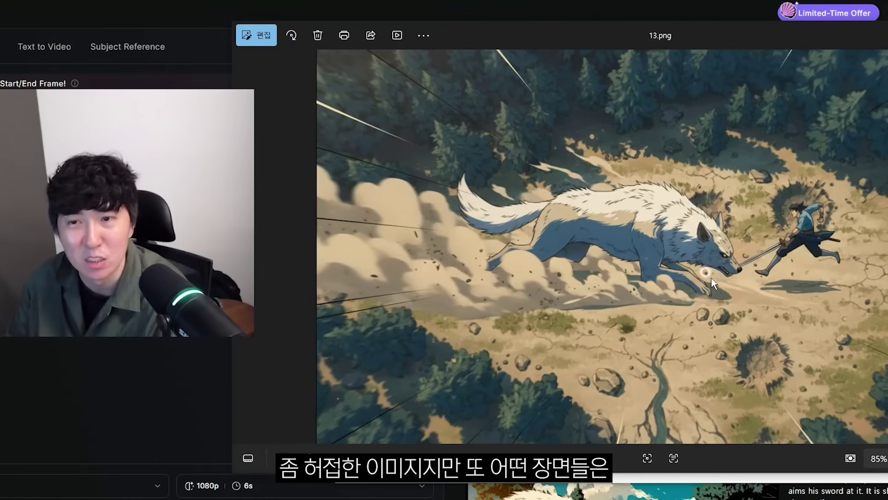
{"action": "key", "text": "Right"}
{"action": "key", "text": "Right"}
{"action": "key", "text": "Right"}
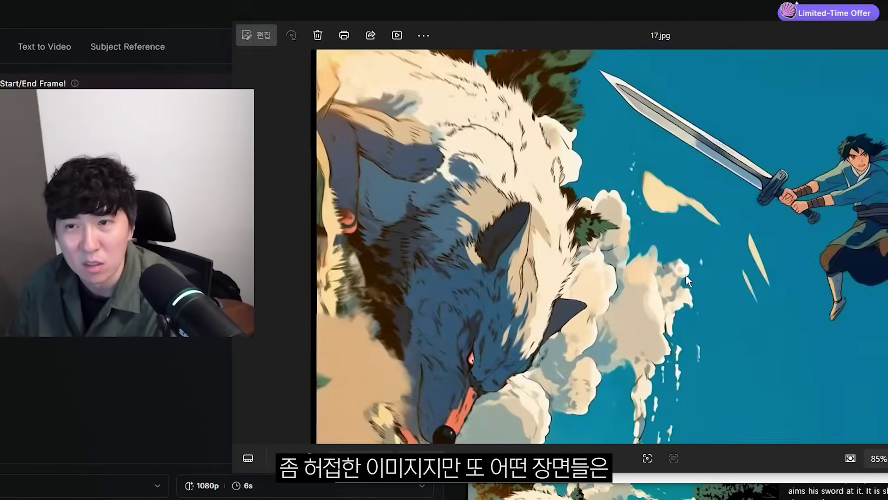
Step: Compare the Hailuo-captured stills from 17.jpg to 20.jpg for image quality
{"action": "key", "text": "Left"}
{"action": "key", "text": "Right"}
{"action": "key", "text": "Right"}
{"action": "key", "text": "Right"}
{"action": "key", "text": "Right"}
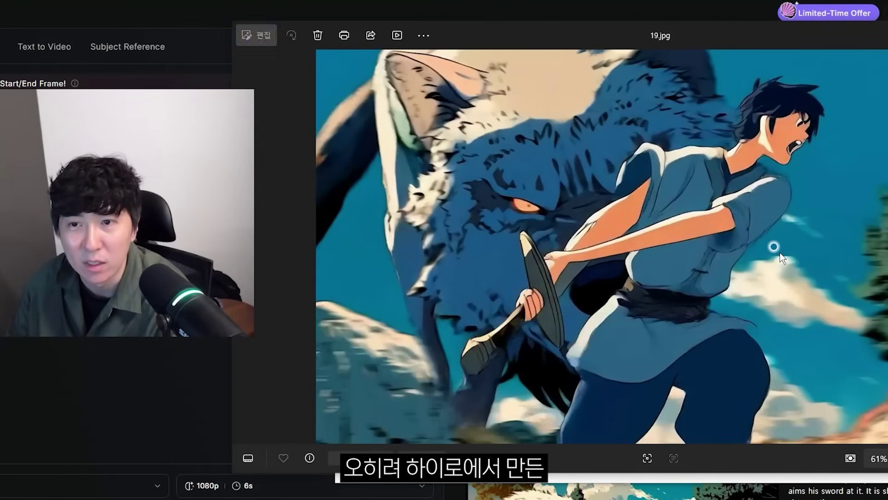
{"action": "key", "text": "Left"}
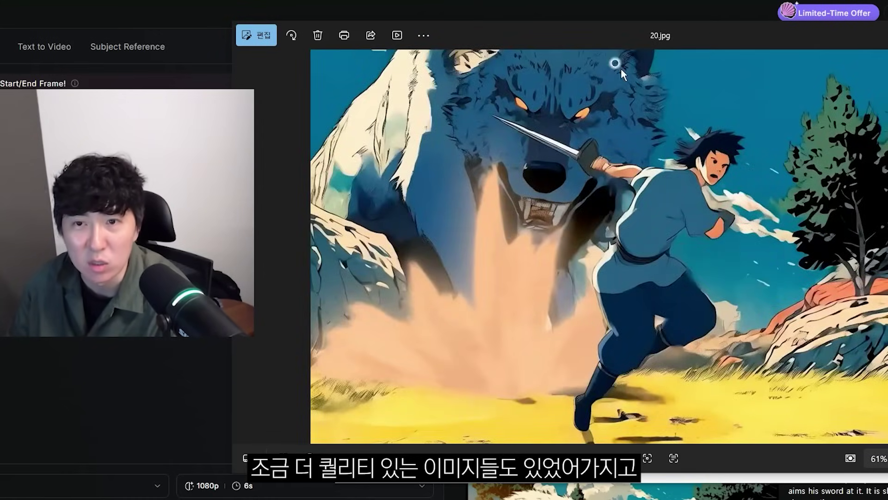
Step: Look through the following action stills up to 27.png and return to the 액션컷 folder
{"action": "key", "text": "Right"}
{"action": "key", "text": "Right"}
{"action": "key", "text": "Right"}
{"action": "key", "text": "Right"}
{"action": "key", "text": "Right"}
{"action": "key", "text": "Right"}
{"action": "key", "text": "Right"}
{"action": "key", "text": "Right"}
{"action": "key", "text": "Right"}
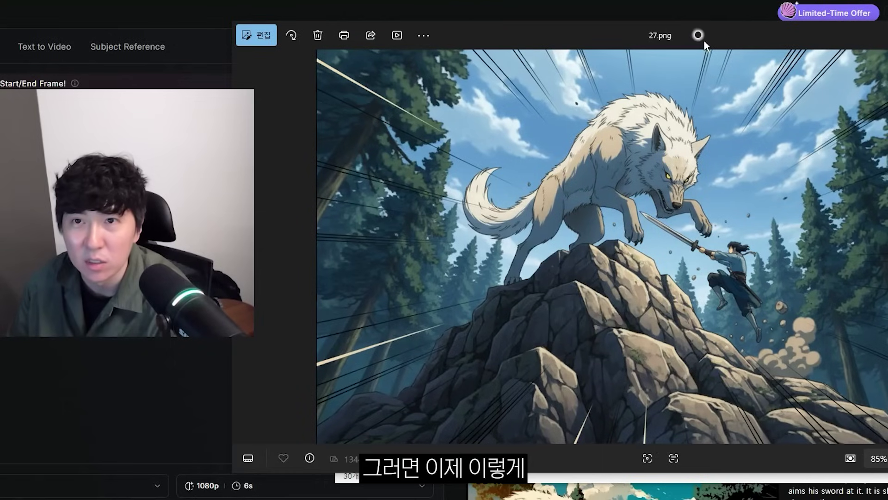
{"action": "left_click", "coordinate": [697, 34]}
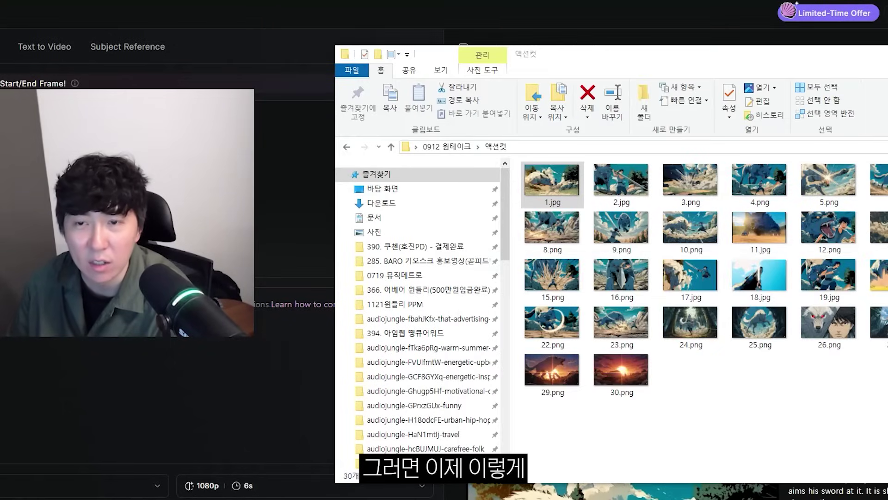
Step: Switch to Google AI Studio and review the Nano Banana chat's wolf-attack prompts, generated images and blocked attempts
{"action": "left_click", "coordinate": [883, 399]}
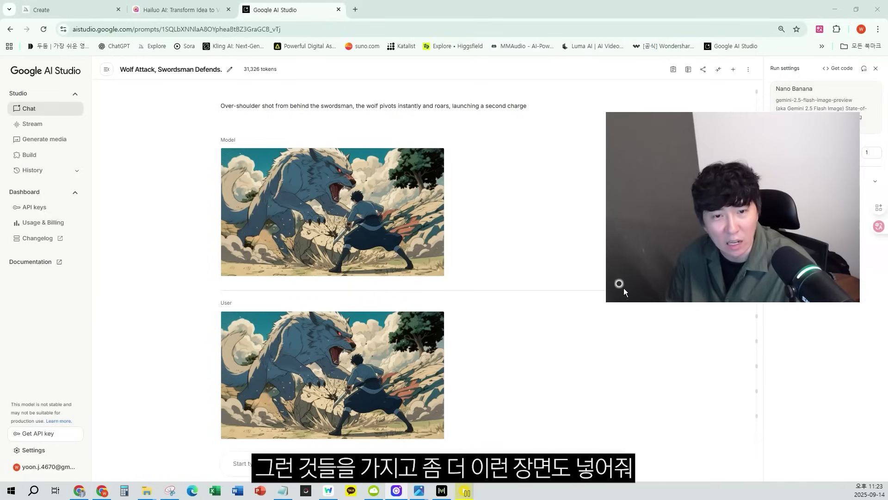
{"action": "scroll", "coordinate": [624, 288], "scroll_direction": "down", "scroll_amount": 10}
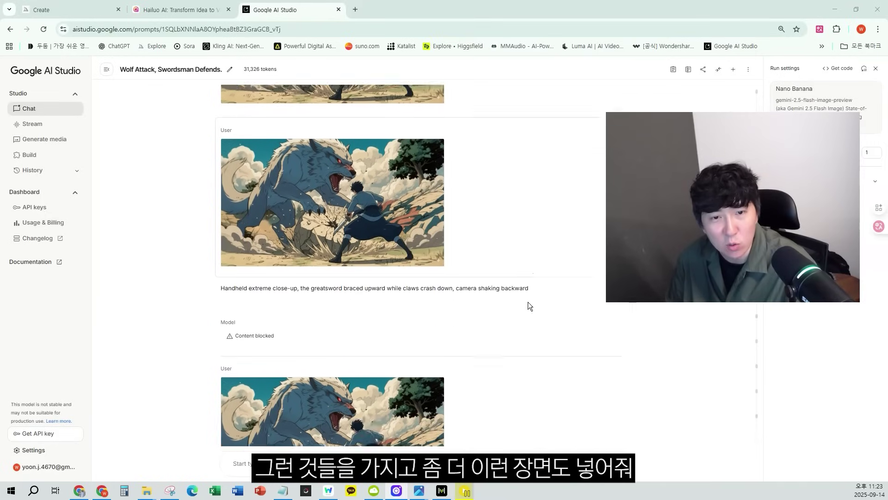
{"action": "scroll", "coordinate": [513, 375], "scroll_direction": "down", "scroll_amount": 3}
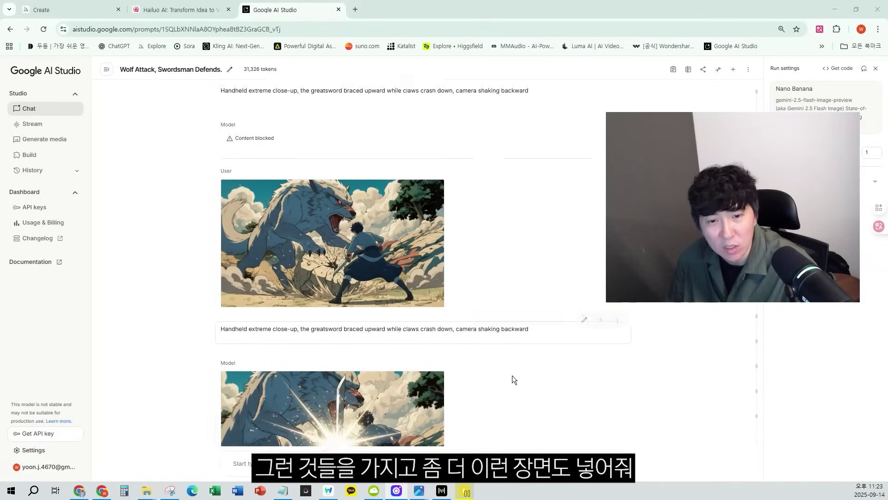
{"action": "scroll", "coordinate": [492, 401], "scroll_direction": "down", "scroll_amount": 5}
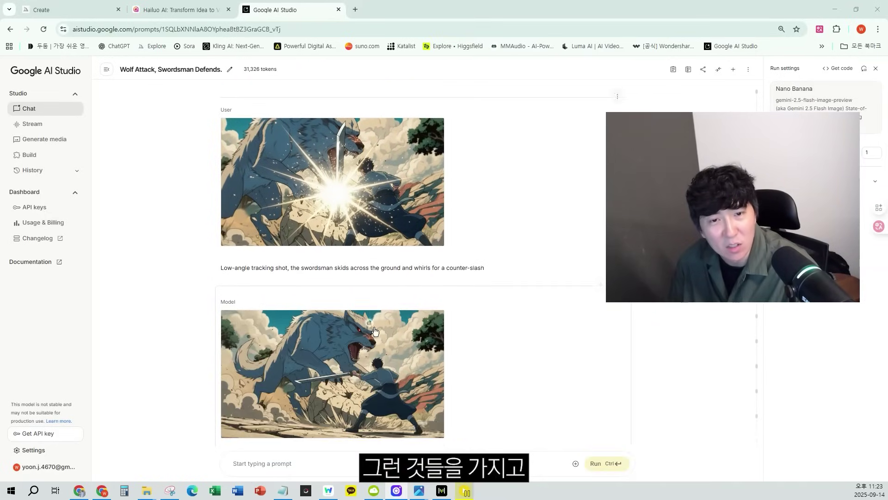
{"action": "scroll", "coordinate": [396, 353], "scroll_direction": "down", "scroll_amount": 15}
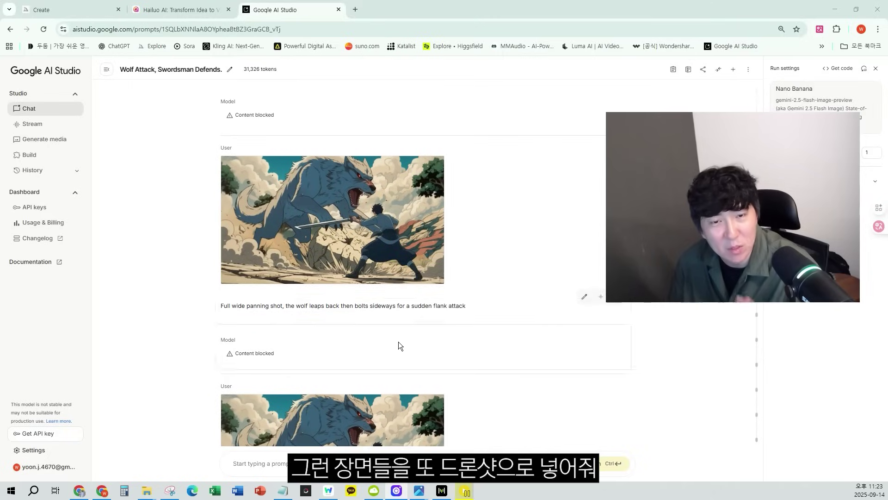
{"action": "scroll", "coordinate": [451, 391], "scroll_direction": "down", "scroll_amount": 3}
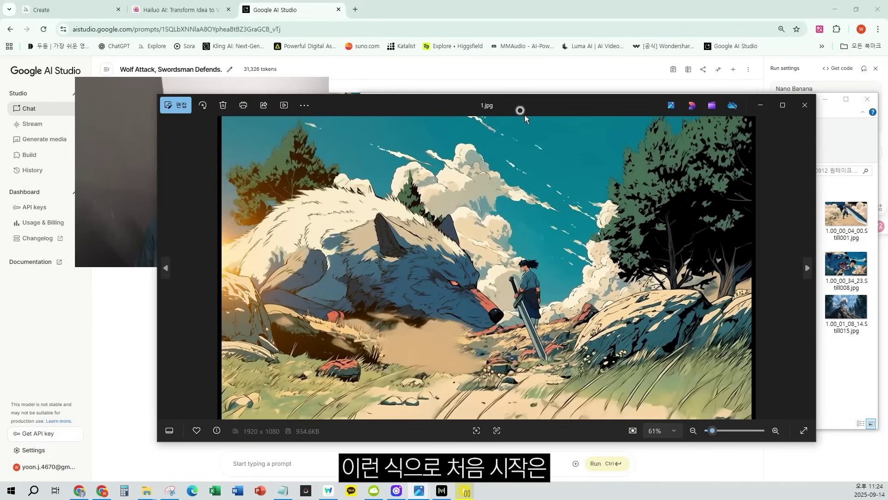
Step: Move the 1.jpg viewer aside, and review the 30 Korean shot ideas in ChatGPT, highlighting individual shot descriptions
{"action": "left_click_drag", "start_coordinate": [525, 115], "coordinate": [620, 93]}
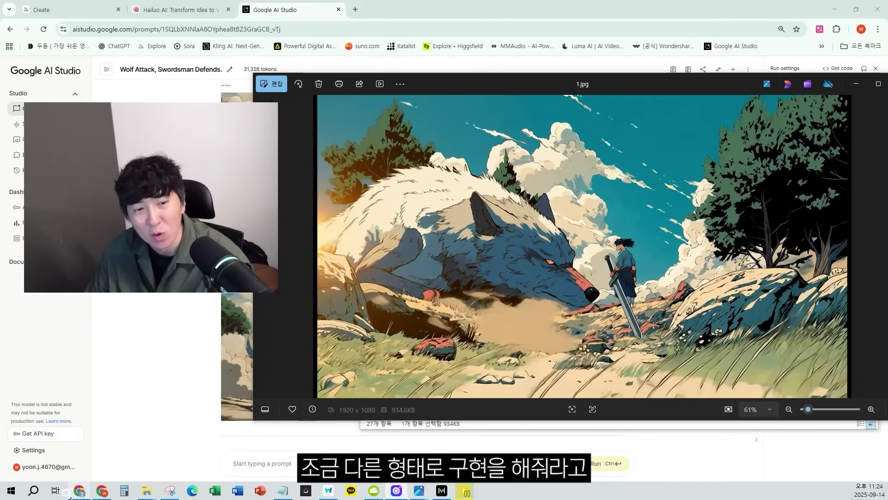
{"action": "left_click", "coordinate": [87, 492]}
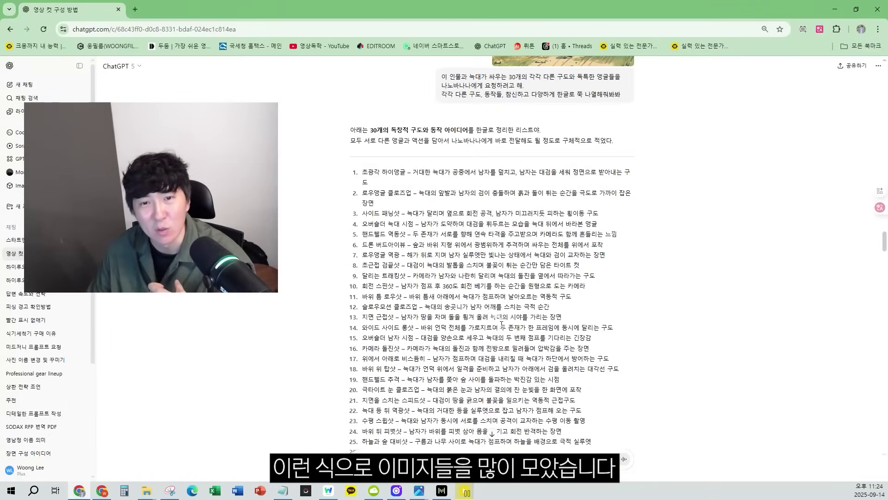
{"action": "scroll", "coordinate": [501, 324], "scroll_direction": "down", "scroll_amount": 5}
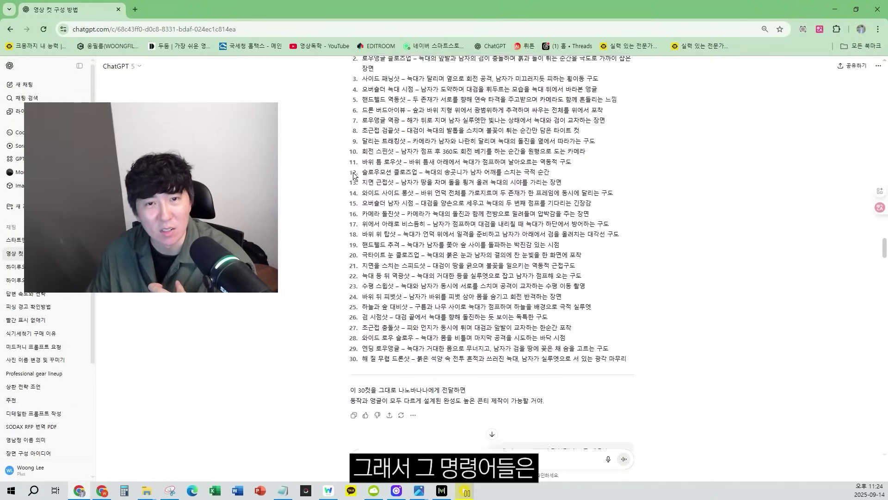
{"action": "left_click_drag", "start_coordinate": [354, 176], "coordinate": [570, 165]}
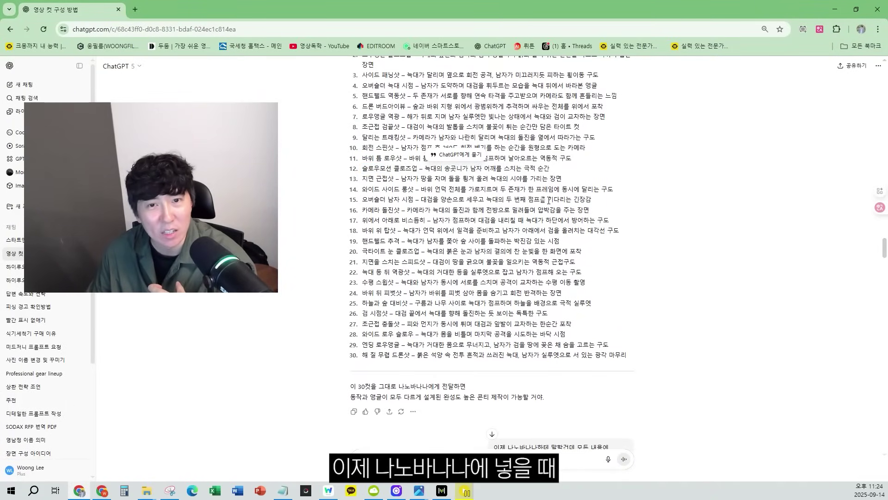
{"action": "left_click_drag", "start_coordinate": [362, 220], "coordinate": [609, 221]}
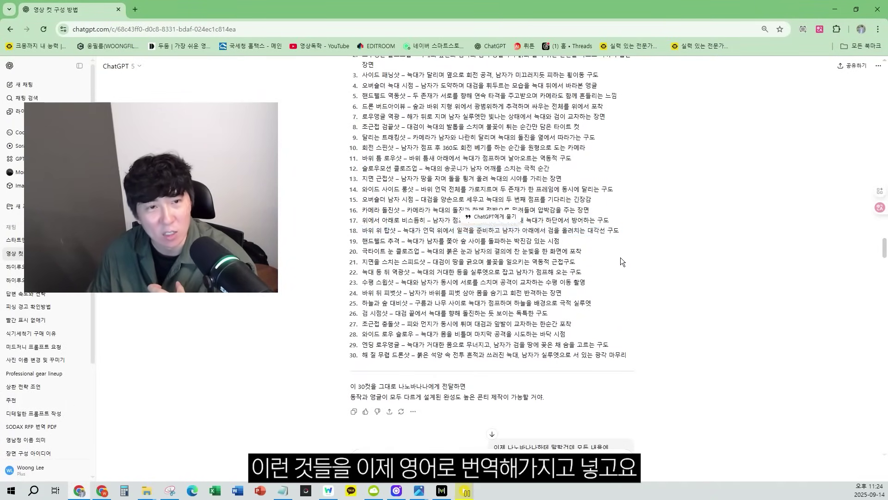
{"action": "scroll", "coordinate": [629, 254], "scroll_direction": "down", "scroll_amount": 15}
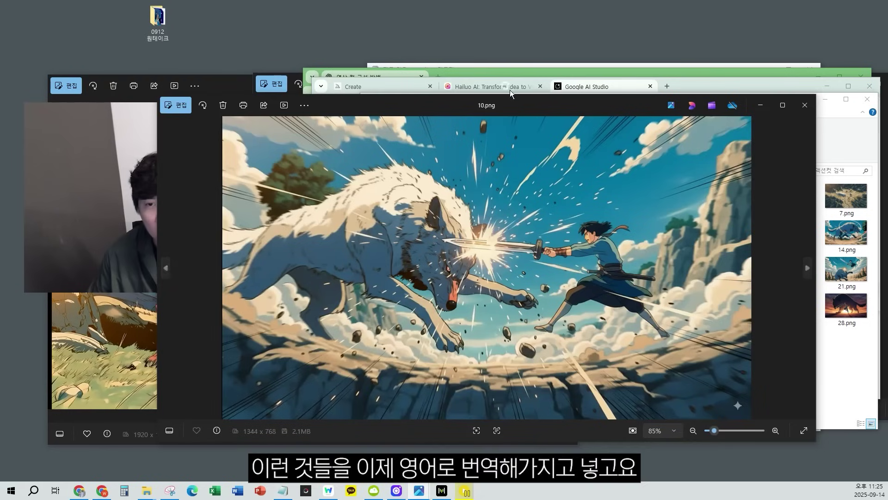
Step: Examine the sword-clash still 10.png, and open 1.jpg from the repositioned 액션컷 folder window
{"action": "left_click_drag", "start_coordinate": [489, 104], "coordinate": [586, 69]}
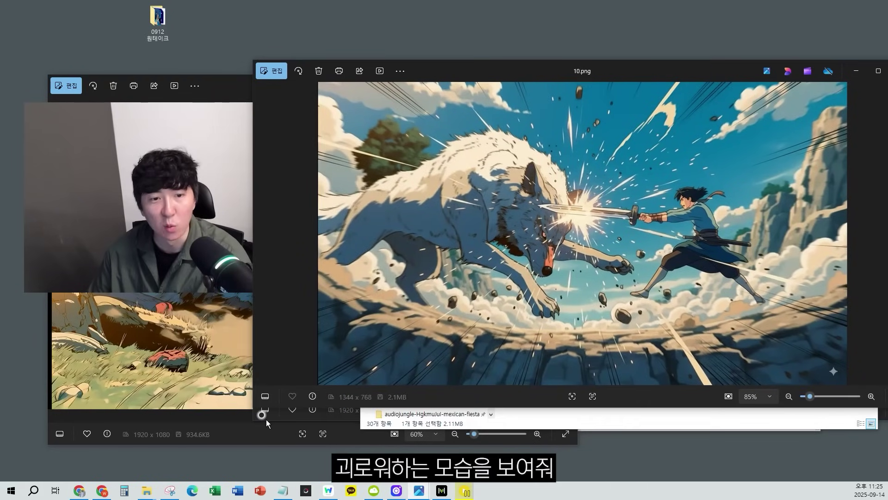
{"action": "key", "text": "Right"}
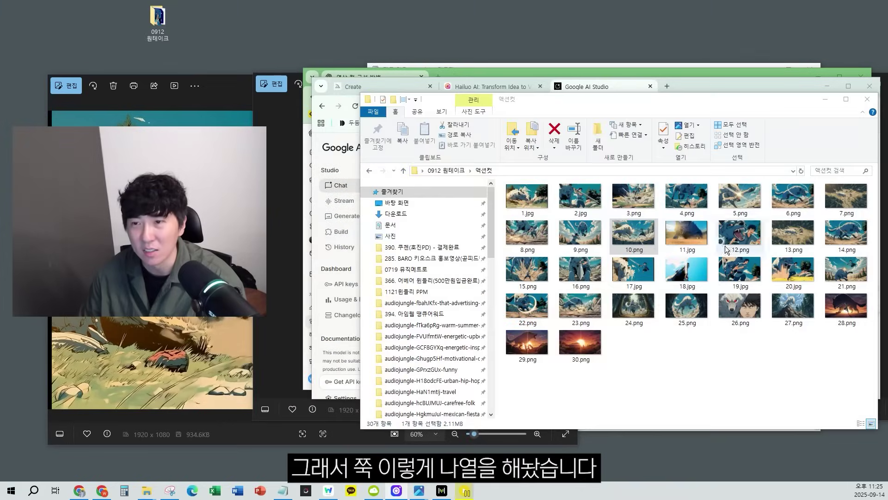
{"action": "left_click_drag", "start_coordinate": [591, 108], "coordinate": [561, 90]}
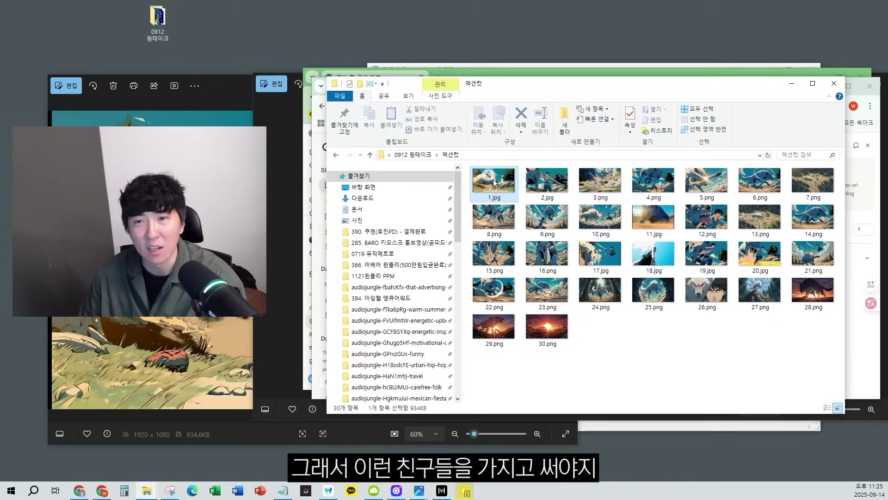
{"action": "double_click", "coordinate": [546, 181]}
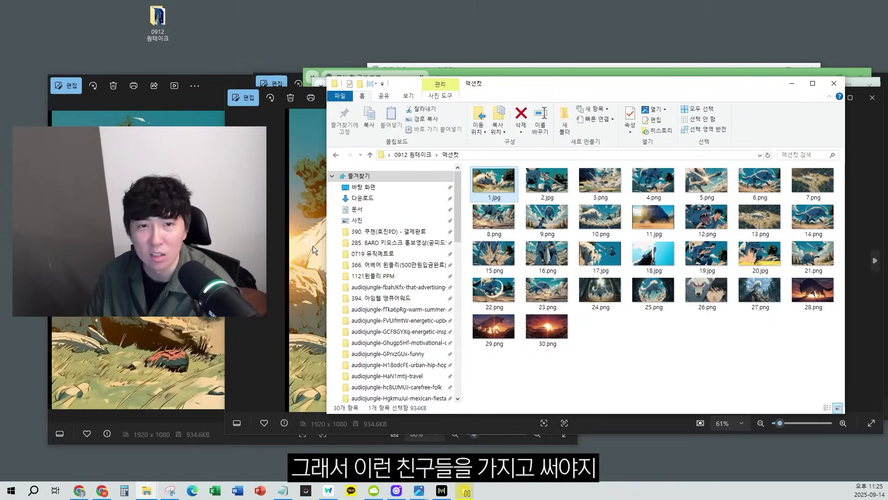
Step: Look through the action stills in the photo viewer, moving forward from 1.jpg to 29.png
{"action": "key", "text": "Right"}
{"action": "key", "text": "Right"}
{"action": "key", "text": "Right"}
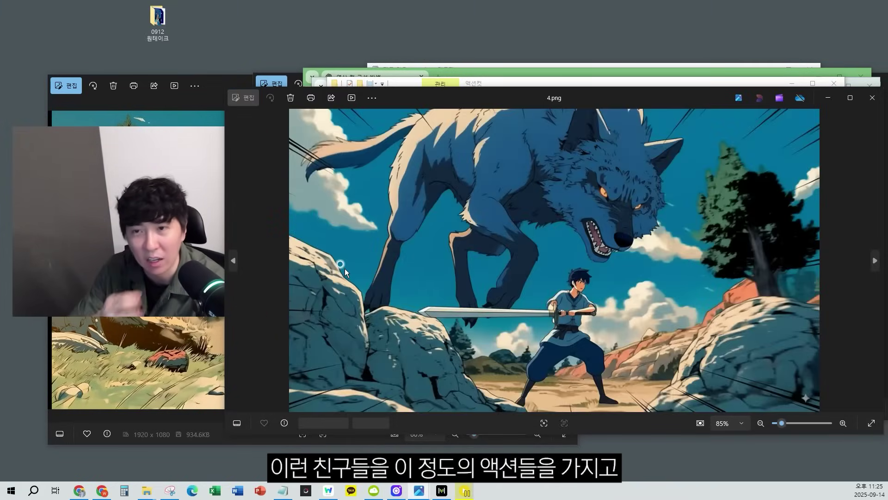
{"action": "key", "text": "Right"}
{"action": "key", "text": "Right"}
{"action": "key", "text": "Right"}
{"action": "key", "text": "Right"}
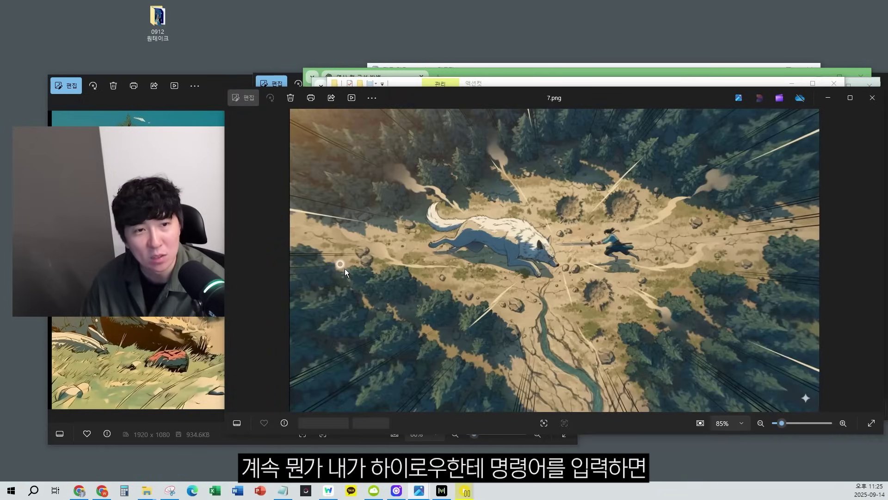
{"action": "key", "text": "Right"}
{"action": "key", "text": "Right"}
{"action": "key", "text": "Right"}
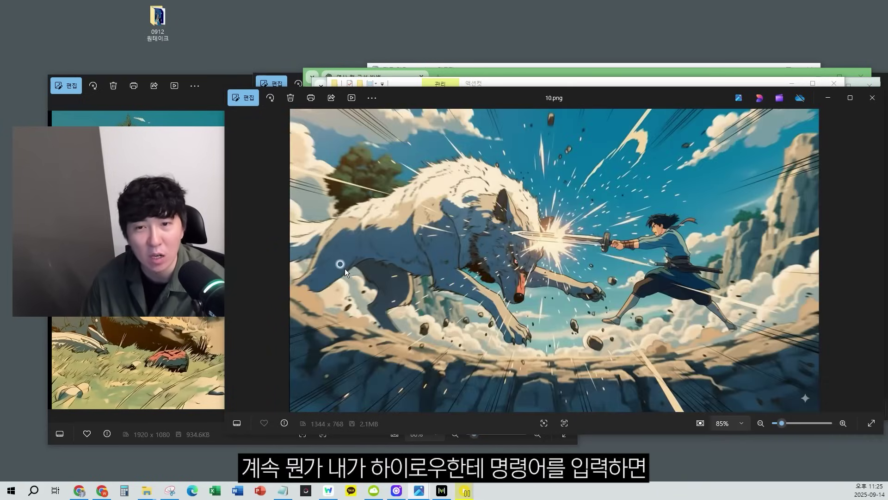
{"action": "key", "text": "Right"}
{"action": "key", "text": "Right"}
{"action": "key", "text": "Right"}
{"action": "key", "text": "Right"}
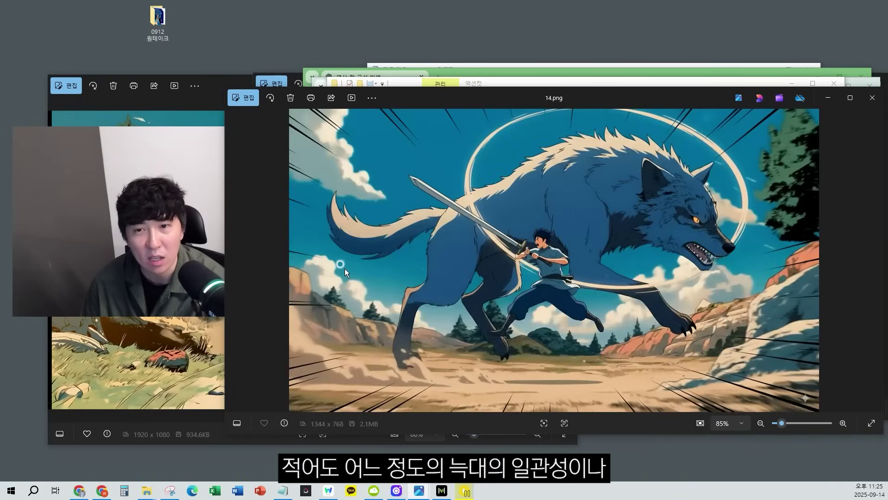
{"action": "key", "text": "Right"}
{"action": "key", "text": "Right"}
{"action": "key", "text": "Right"}
{"action": "key", "text": "Right"}
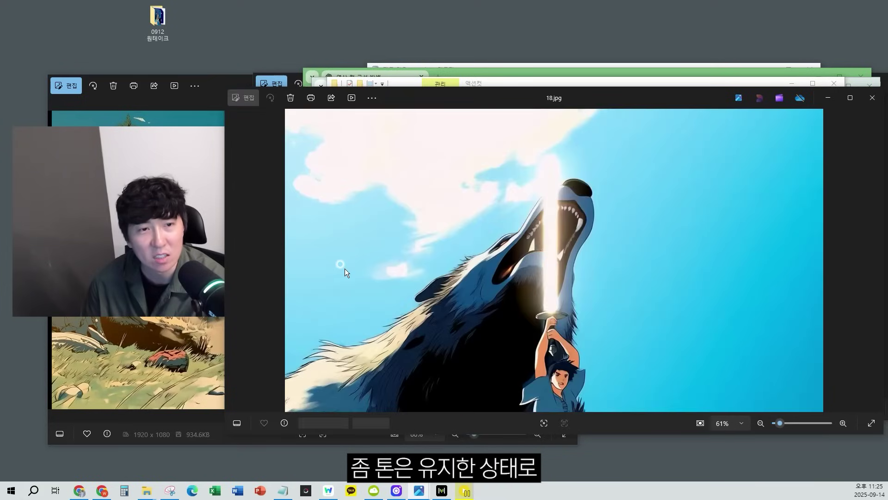
{"action": "key", "text": "Right"}
{"action": "key", "text": "Right"}
{"action": "key", "text": "Right"}
{"action": "key", "text": "Right"}
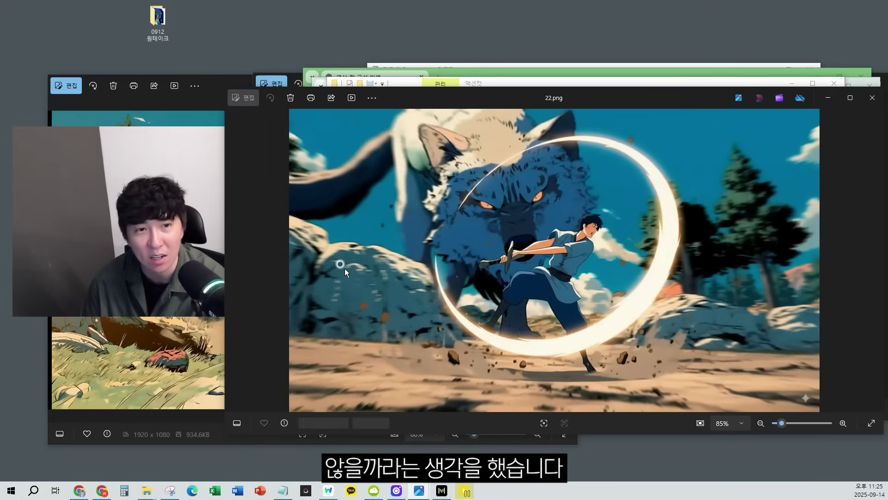
{"action": "key", "text": "Right"}
{"action": "key", "text": "Right"}
{"action": "key", "text": "Right"}
{"action": "key", "text": "Right"}
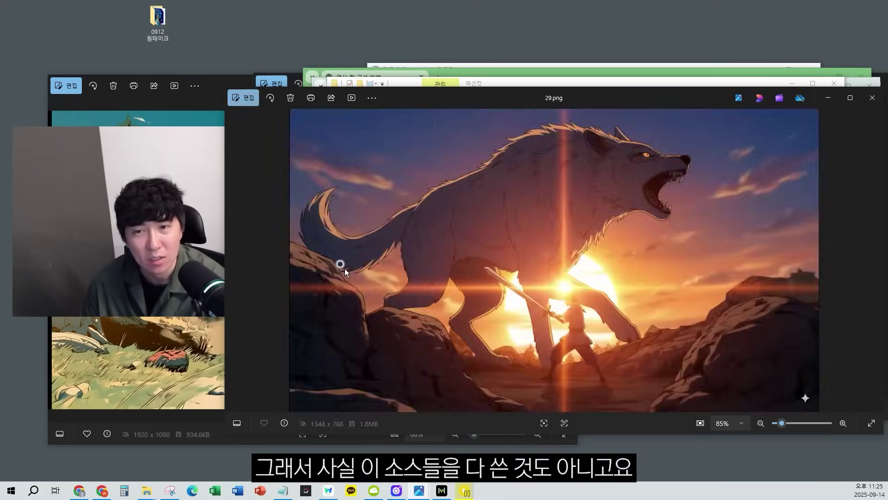
Step: Look back through the action stills from 29.png to the sword-and-wolf still 2.jpg, pausing at 10.png and 11.jpg
{"action": "key", "text": "Left"}
{"action": "key", "text": "Left"}
{"action": "key", "text": "Left"}
{"action": "key", "text": "Left"}
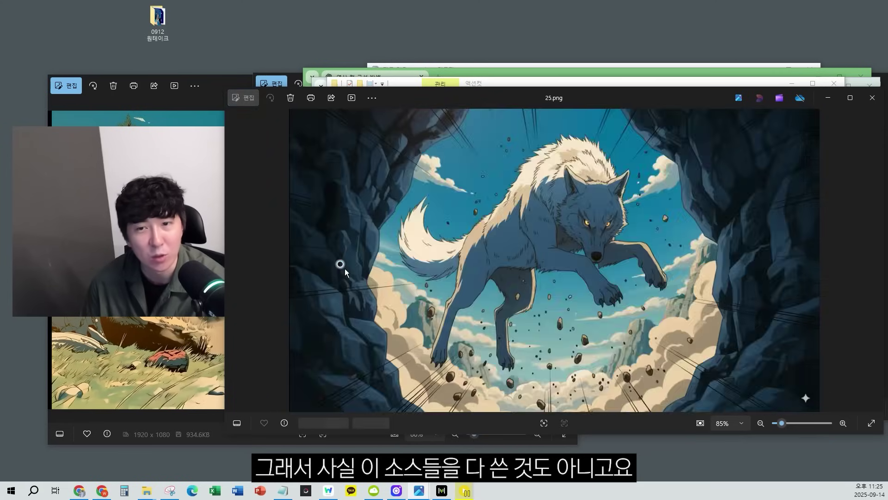
{"action": "key", "text": "Left"}
{"action": "key", "text": "Left"}
{"action": "key", "text": "Left"}
{"action": "key", "text": "Left"}
{"action": "key", "text": "Left"}
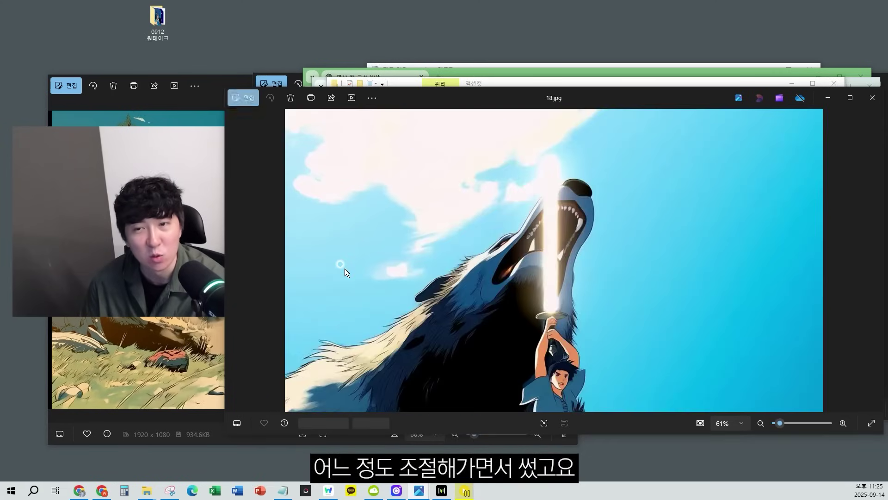
{"action": "key", "text": "Left"}
{"action": "key", "text": "Left"}
{"action": "key", "text": "Left"}
{"action": "key", "text": "Left"}
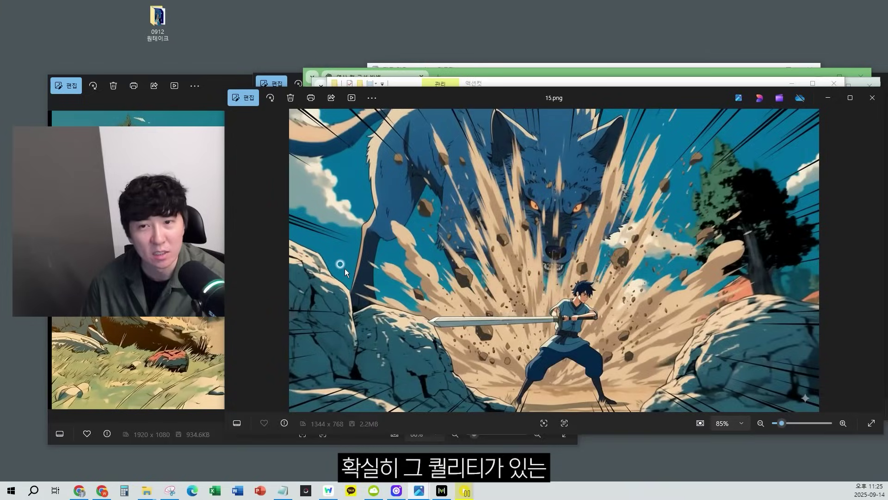
{"action": "key", "text": "Left"}
{"action": "key", "text": "Left"}
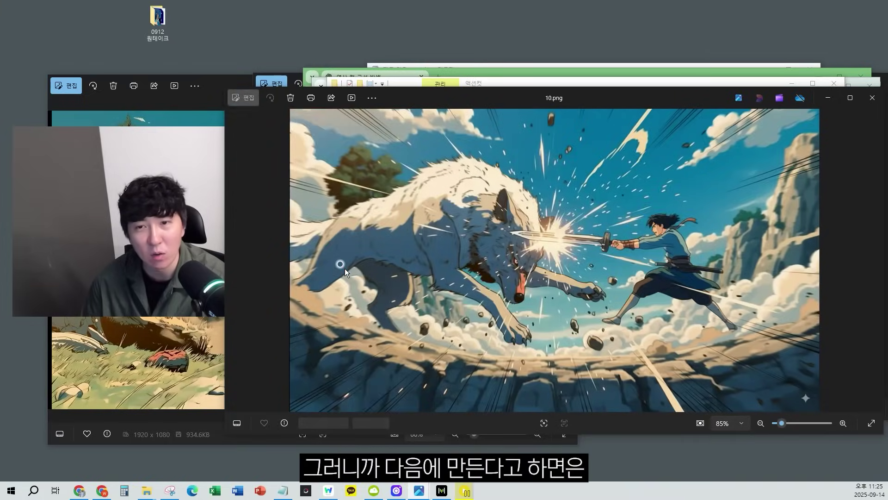
{"action": "key", "text": "Right"}
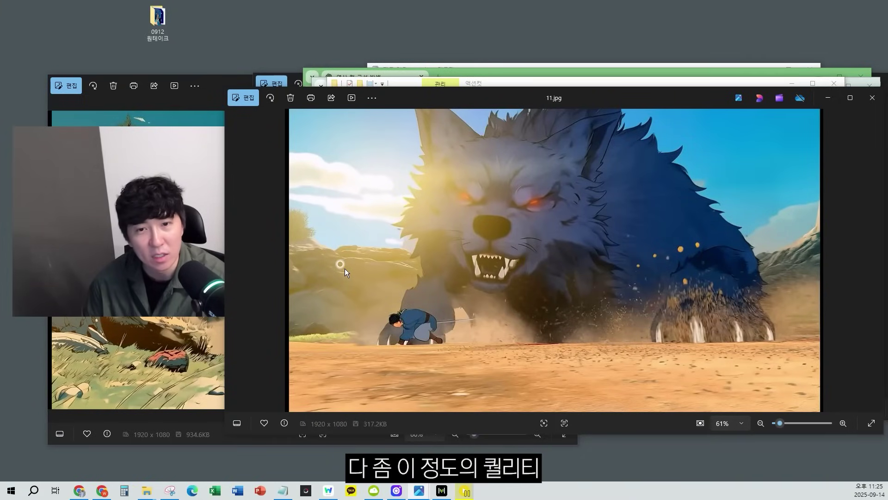
{"action": "key", "text": "Left"}
{"action": "key", "text": "Left"}
{"action": "key", "text": "Left"}
{"action": "key", "text": "Left"}
{"action": "key", "text": "Left"}
{"action": "key", "text": "Left"}
{"action": "key", "text": "Left"}
{"action": "key", "text": "Left"}
{"action": "key", "text": "Left"}
{"action": "key", "text": "Left"}
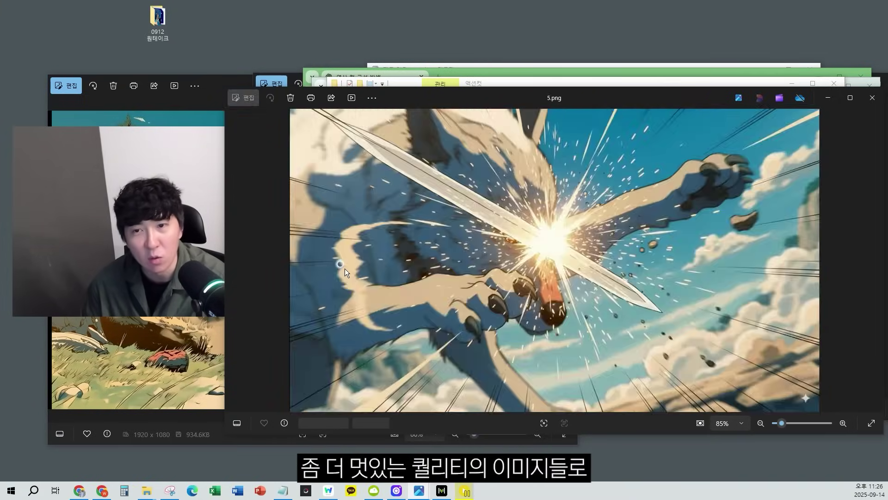
{"action": "key", "text": "Right"}
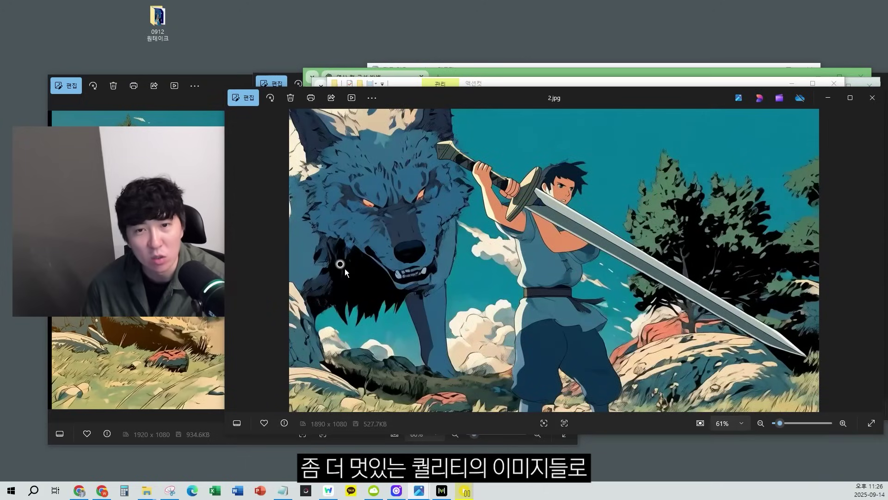
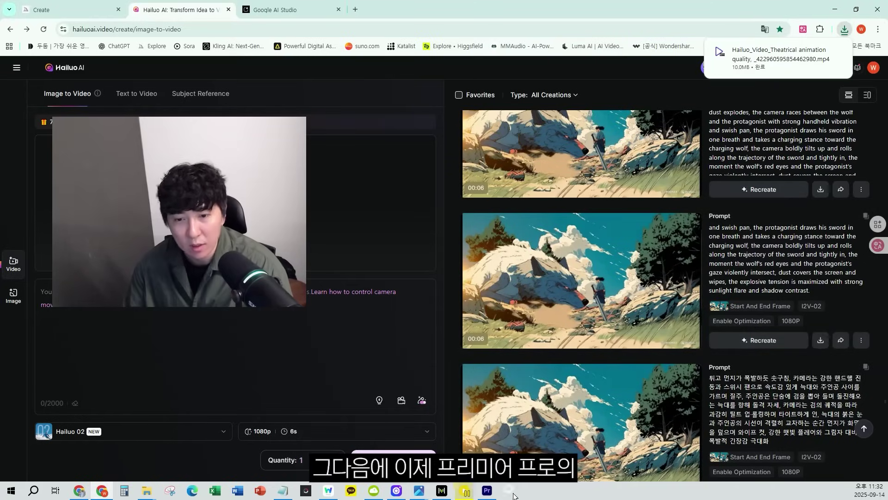
Step: Switch to Premiere Pro, create Sequence 01 with the HD 1080p 23.976 fps preset, and paste the 1.mp4 clip at the start of V1
{"action": "left_click", "coordinate": [486, 490]}
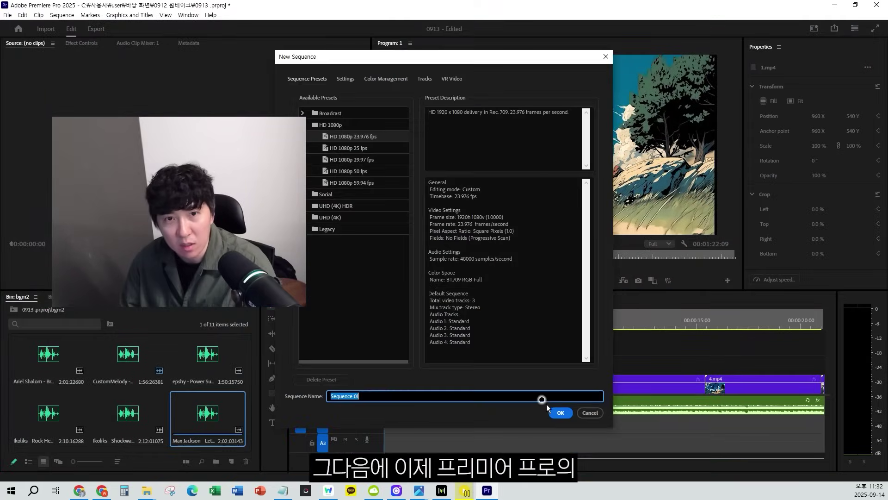
{"action": "left_click", "coordinate": [549, 407]}
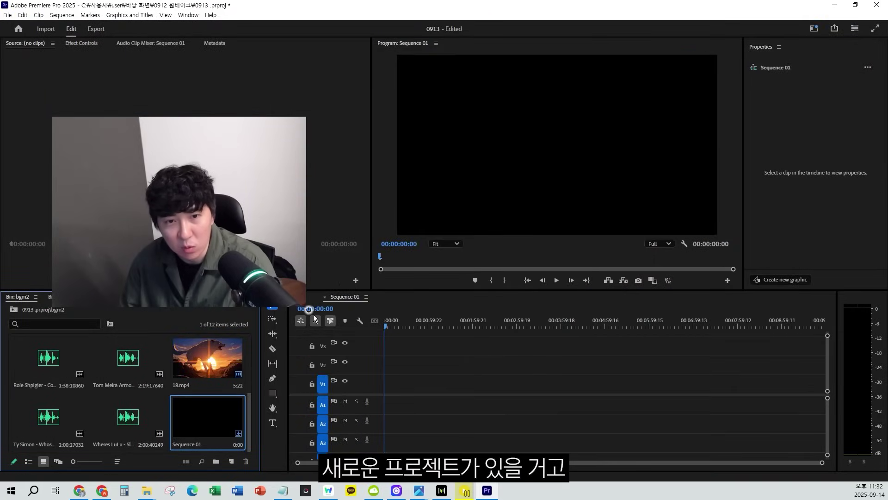
{"action": "key", "text": "ctrl+v"}
{"action": "left_click_drag", "start_coordinate": [442, 376], "coordinate": [545, 373]}
{"action": "key", "text": "="}
Step: Play 1.mp4 from its start, scrub through its ending, and replay it from the beginning
{"action": "left_click", "coordinate": [377, 319]}
{"action": "key", "text": "space"}
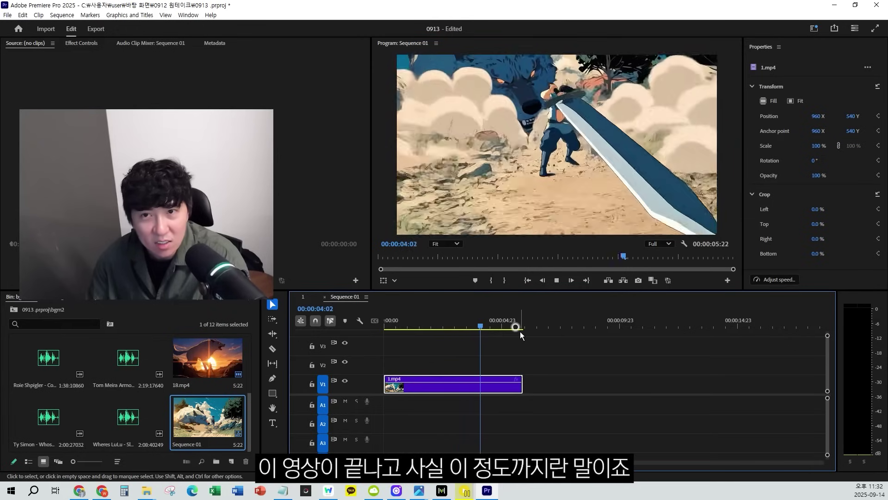
{"action": "left_click_drag", "start_coordinate": [504, 322], "coordinate": [482, 331]}
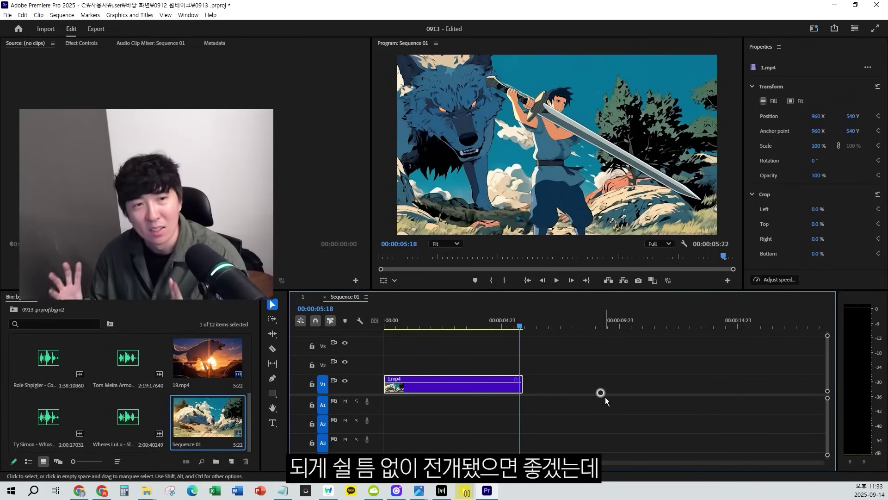
{"action": "left_click", "coordinate": [473, 307]}
{"action": "key", "text": "Home"}
{"action": "key", "text": "space"}
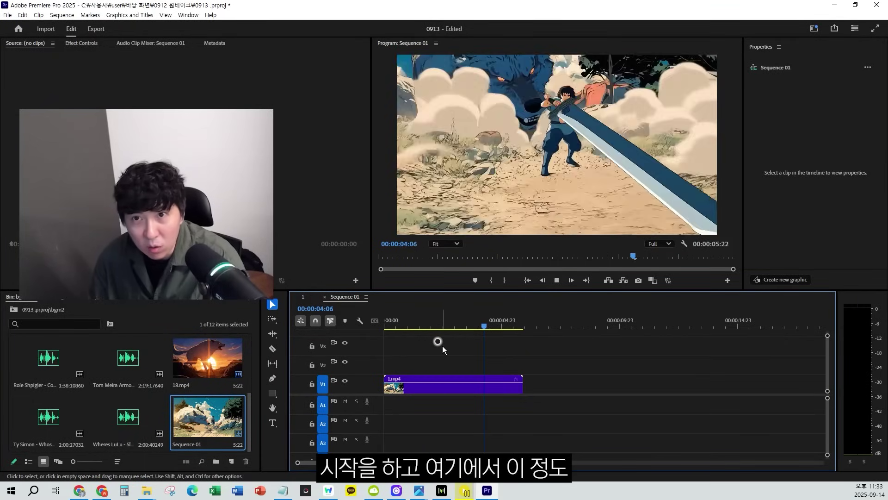
Step: Stop playback at 00:00:04:15, split 1.mp4 there with the Razor tool, and delete the trailing piece
{"action": "key", "text": "space"}
{"action": "key", "text": "Left"}
{"action": "key", "text": "Left"}
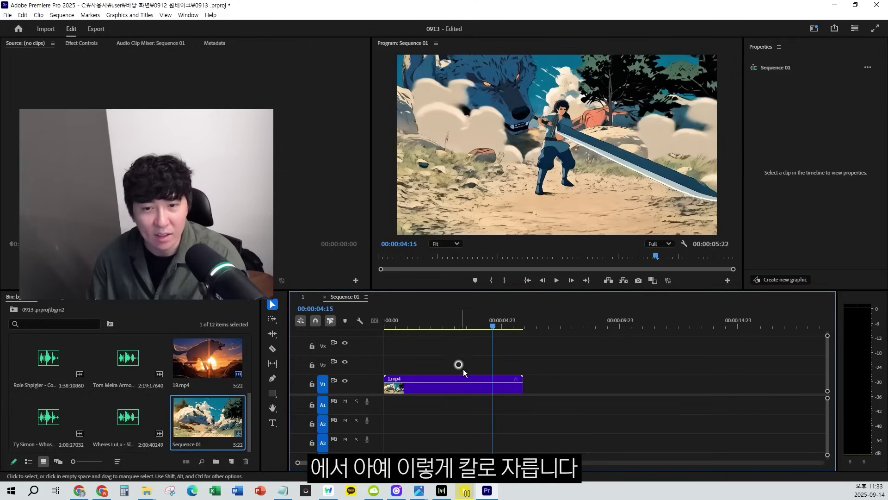
{"action": "left_click", "coordinate": [272, 350]}
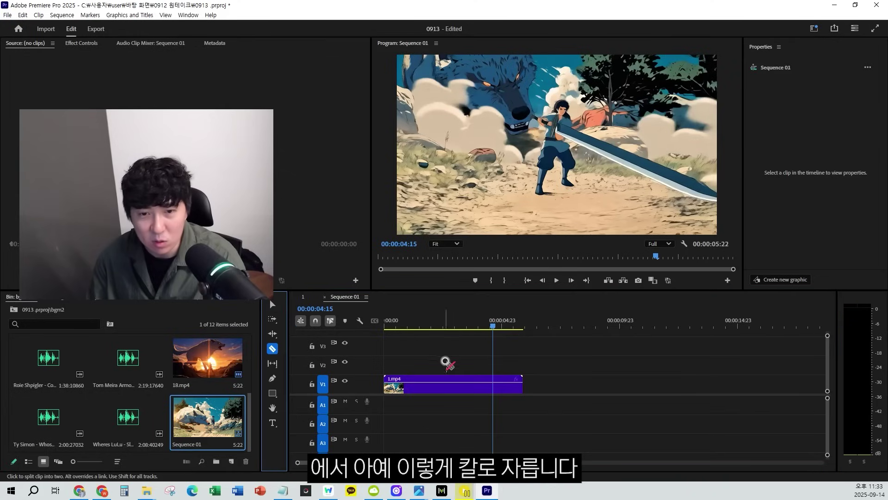
{"action": "left_click", "coordinate": [493, 374]}
{"action": "left_click", "coordinate": [272, 304]}
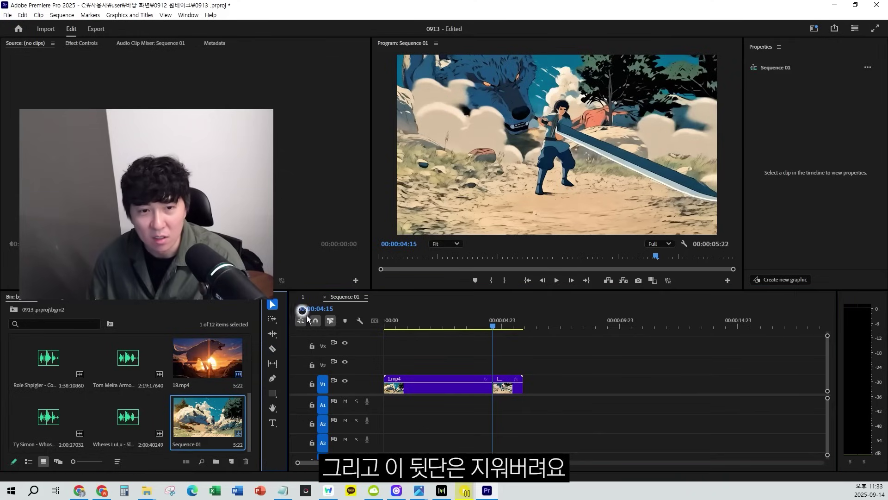
{"action": "left_click", "coordinate": [511, 390]}
{"action": "key", "text": "Delete"}
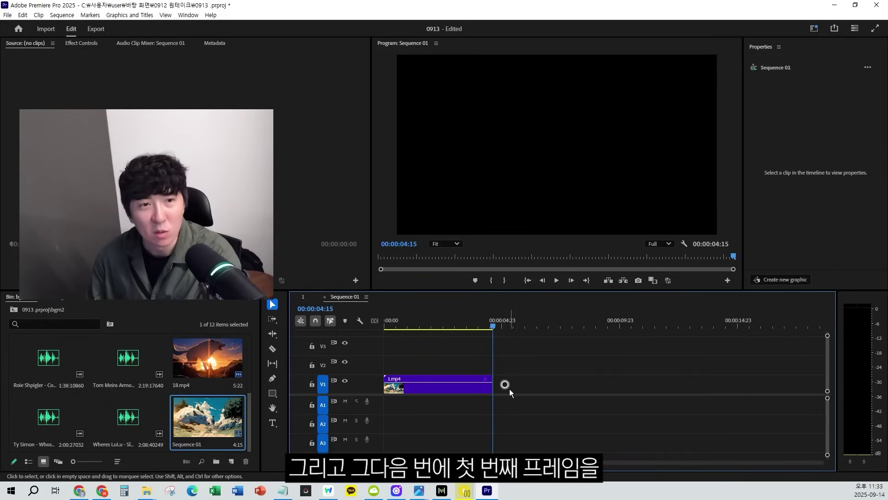
Step: Export the last frame of the trimmed clip, at 00:00:04:14, as a JPEG into the 0912 원테이크 folder
{"action": "key", "text": "Left"}
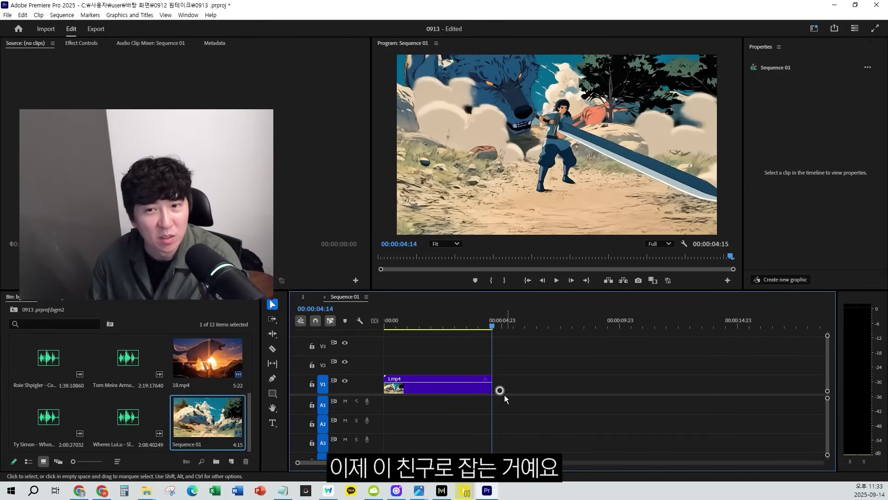
{"action": "left_click", "coordinate": [638, 280]}
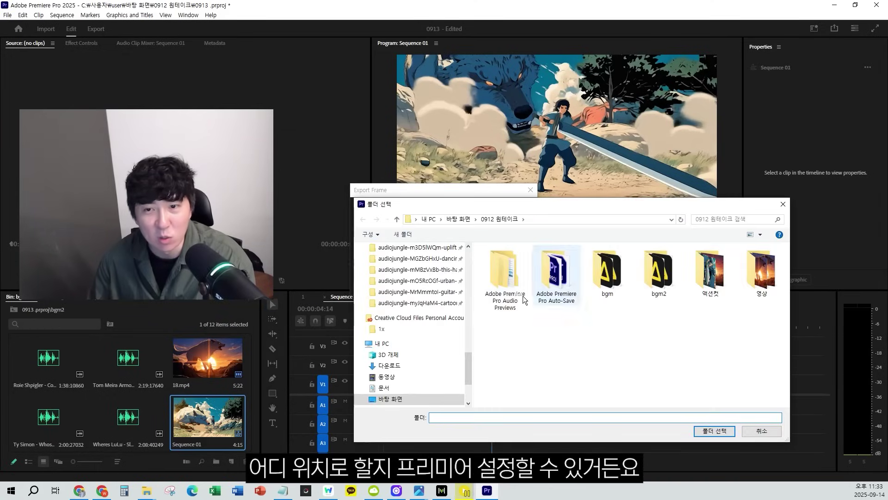
{"action": "left_click", "coordinate": [714, 431]}
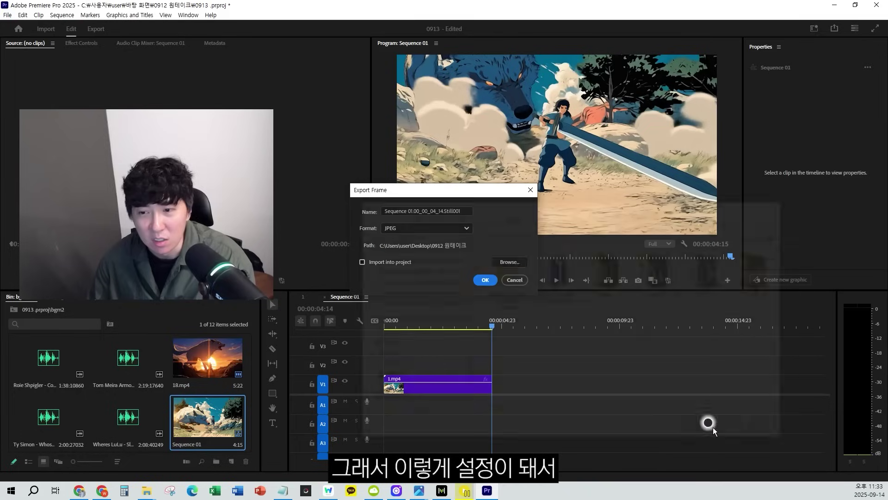
{"action": "left_click", "coordinate": [486, 279]}
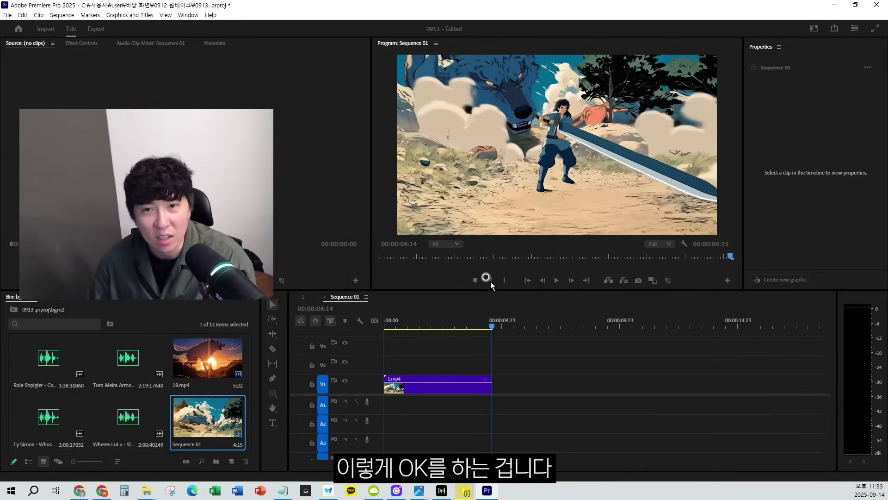
{"action": "left_click", "coordinate": [498, 368]}
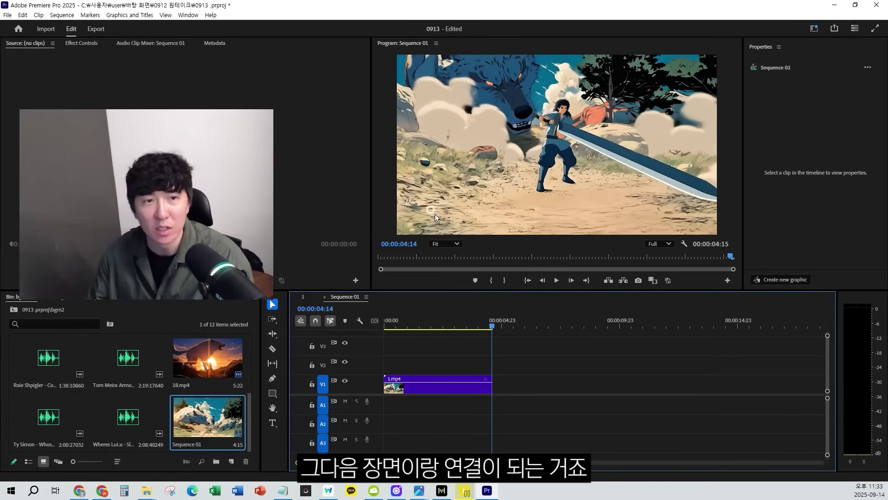
Step: Switch to sequence 1 and play the joins from 1.mp4 into 2.mp4 and from 3-2.mp4 into 4.mp4
{"action": "left_click", "coordinate": [302, 297]}
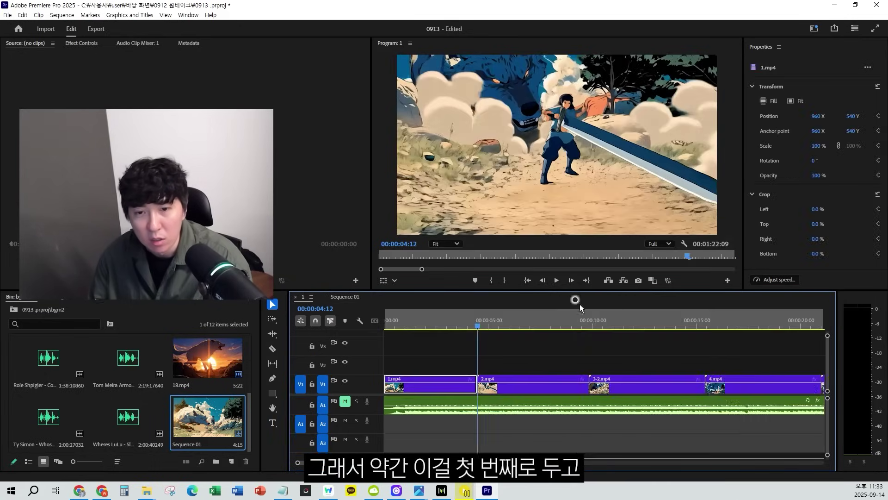
{"action": "left_click_drag", "start_coordinate": [573, 322], "coordinate": [572, 340]}
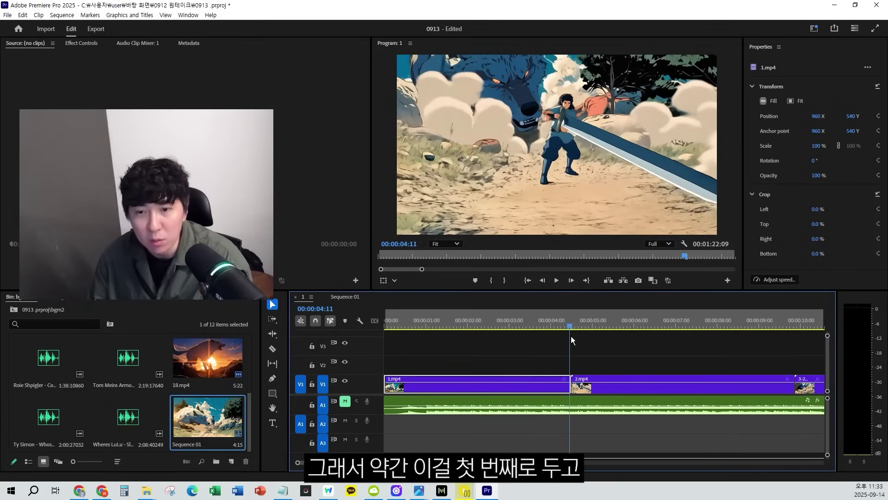
{"action": "key", "text": "space"}
{"action": "key", "text": "backslash"}
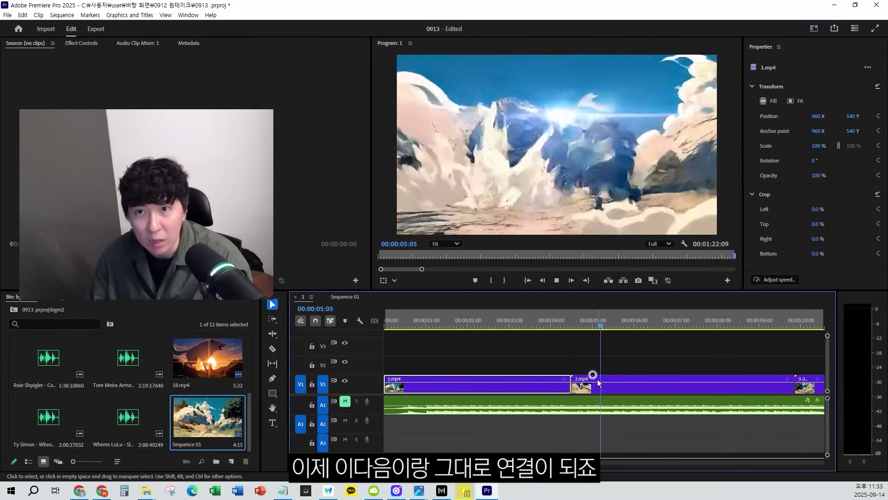
{"action": "left_click", "coordinate": [581, 323]}
{"action": "left_click", "coordinate": [696, 324]}
{"action": "key", "text": "space"}
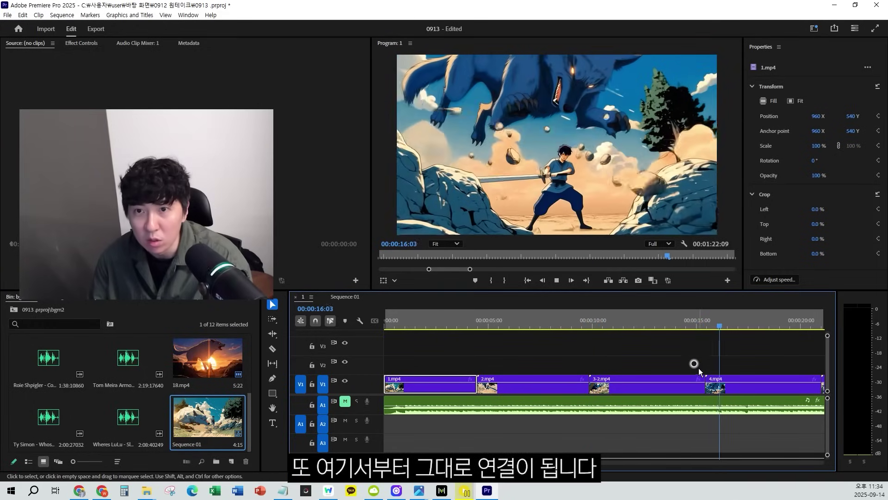
{"action": "key", "text": "backslash"}
{"action": "key", "text": "space"}
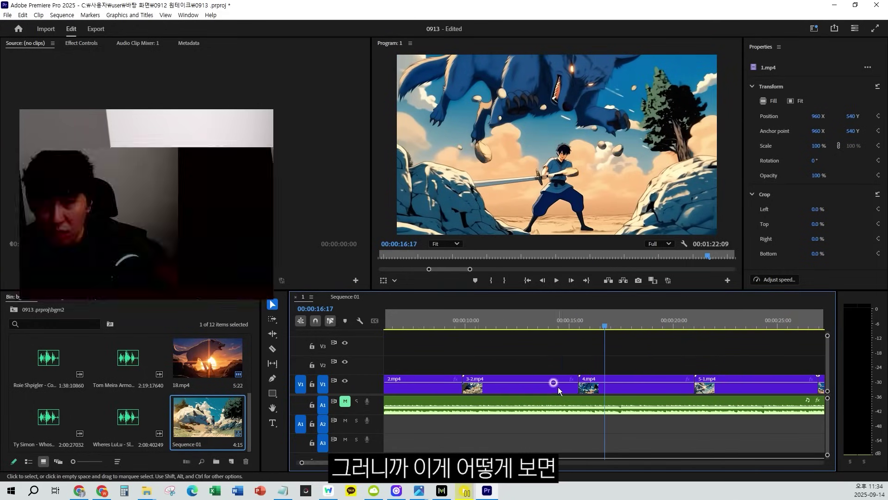
Step: Move the 2.mp4 clip in sequence 1 from track V1 up to V2
{"action": "left_click_drag", "start_coordinate": [460, 380], "coordinate": [461, 364]}
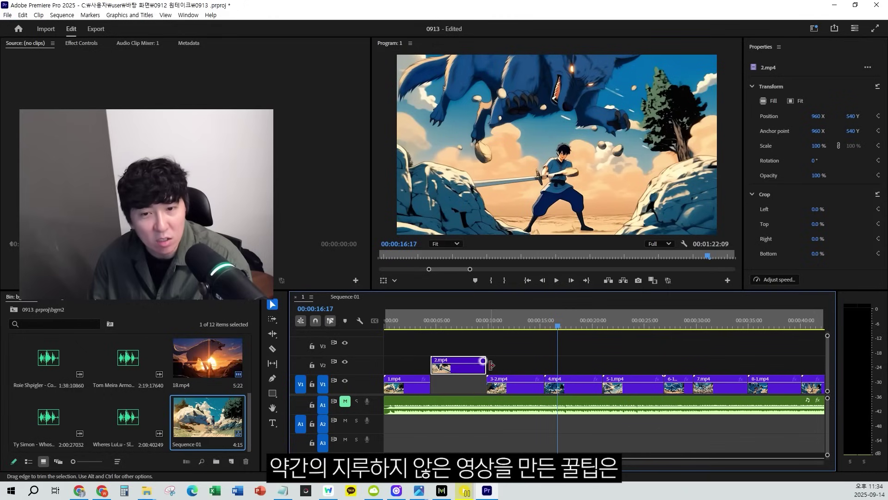
Step: Undo the track move of the 2.mp4 clip and review the full sequence with the playhead at 00:00:28:20
{"action": "key", "text": "ctrl+z"}
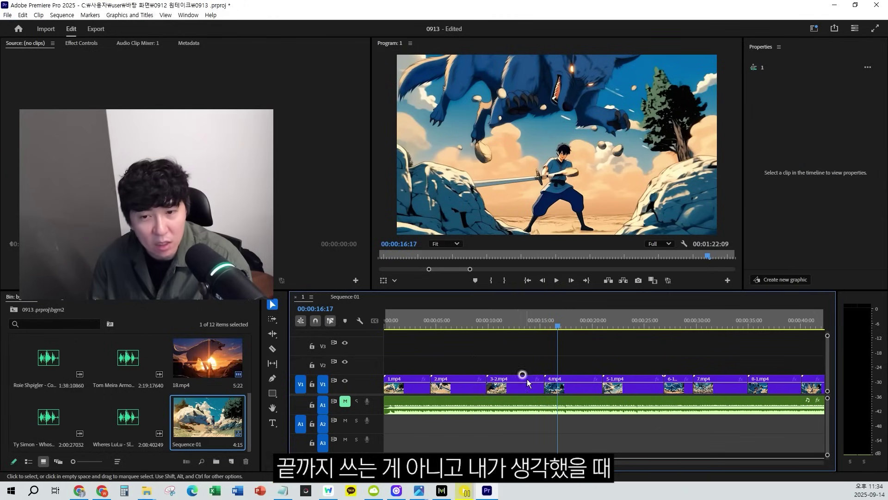
{"action": "left_click", "coordinate": [684, 324]}
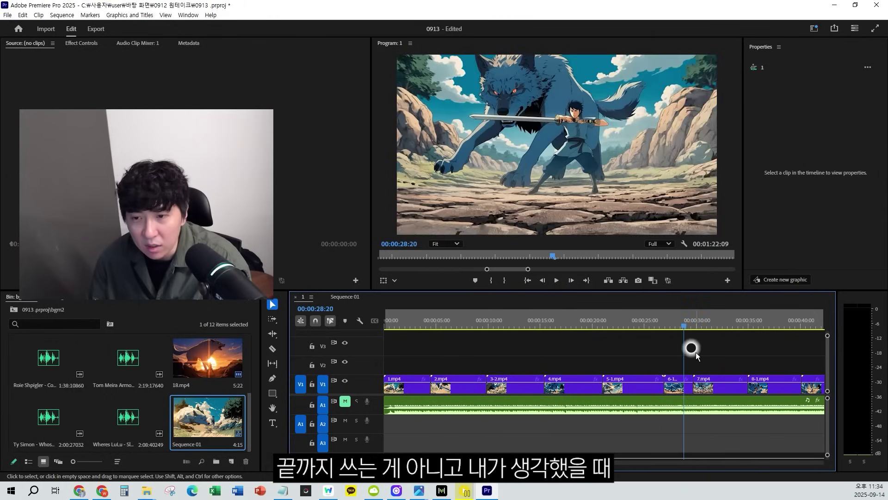
{"action": "left_click_drag", "start_coordinate": [678, 384], "coordinate": [740, 353]}
{"action": "left_click_drag", "start_coordinate": [687, 315], "coordinate": [654, 325]}
{"action": "left_click", "coordinate": [685, 319]}
{"action": "left_click", "coordinate": [671, 339]}
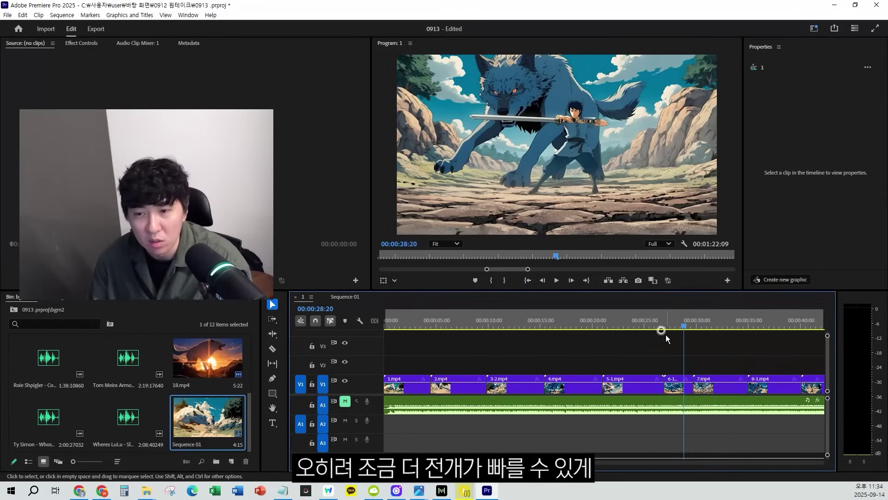
{"action": "key", "text": "backslash"}
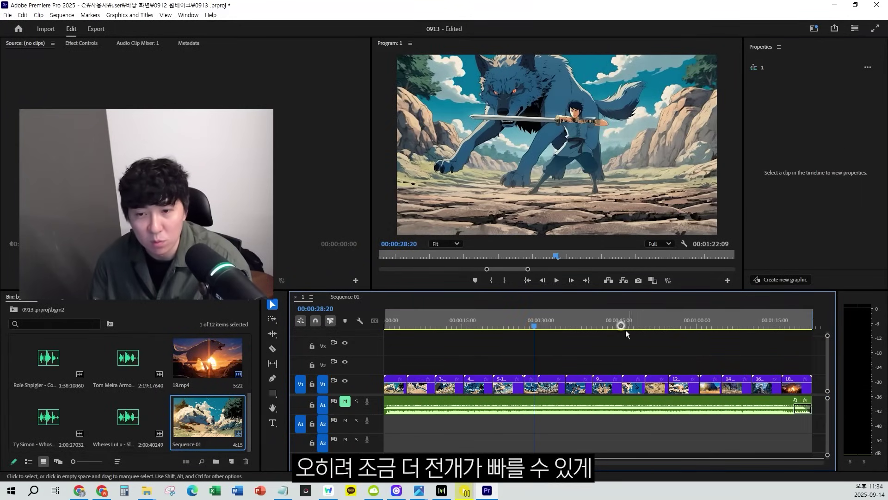
Step: Switch to File Explorer and look at the action stills 2.jpg and 3.png in the 액션컷 folder
{"action": "left_click", "coordinate": [832, 5]}
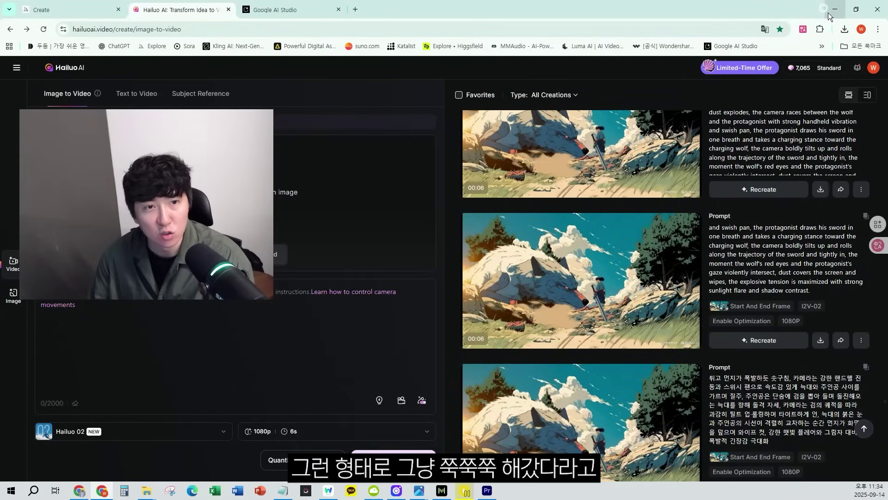
{"action": "left_click", "coordinate": [69, 9]}
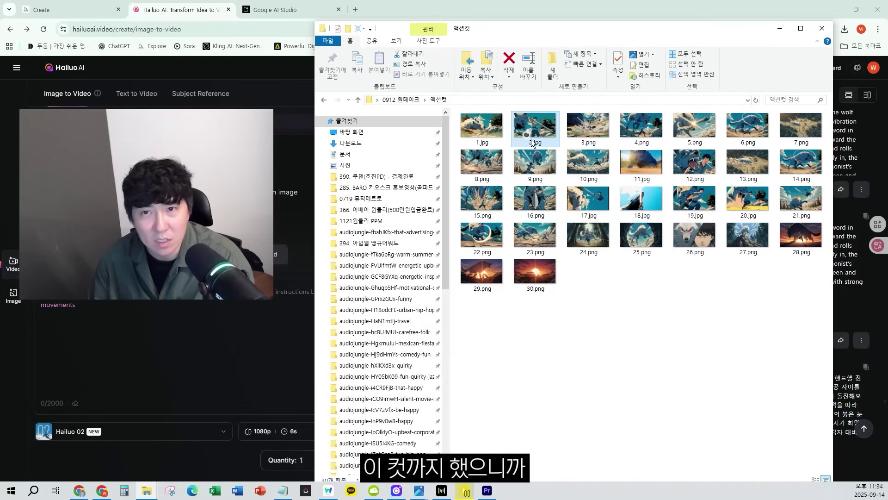
{"action": "key", "text": "Right"}
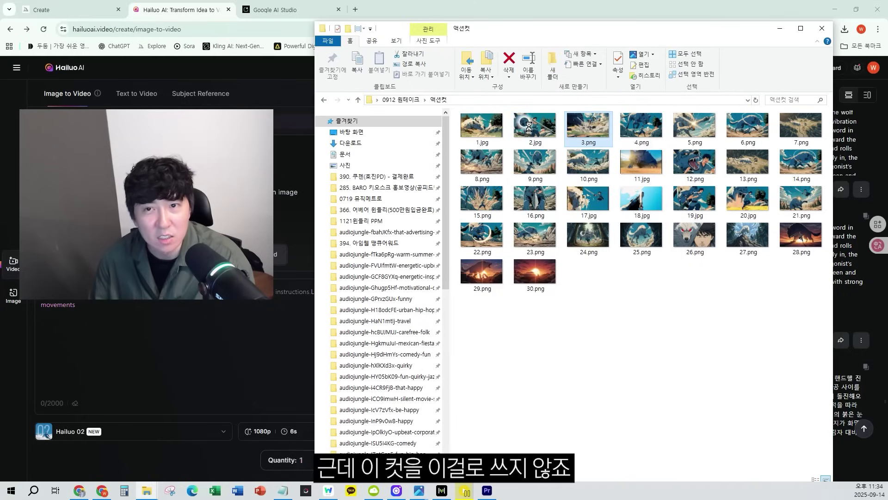
Step: Preview the exported frame Sequence 01.00_00_04_14.Still001.jpg in the 0912 원테이크 folder, then close the viewer
{"action": "left_click", "coordinate": [398, 100]}
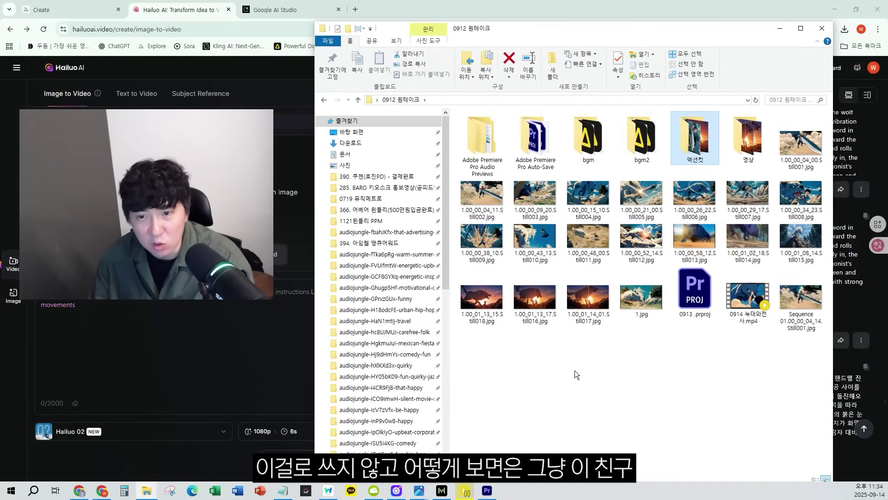
{"action": "left_click", "coordinate": [690, 352]}
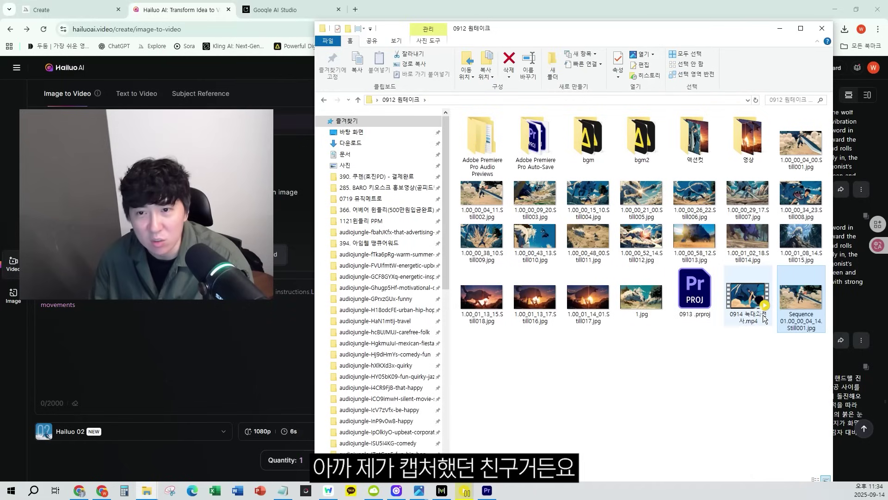
{"action": "double_click", "coordinate": [801, 298]}
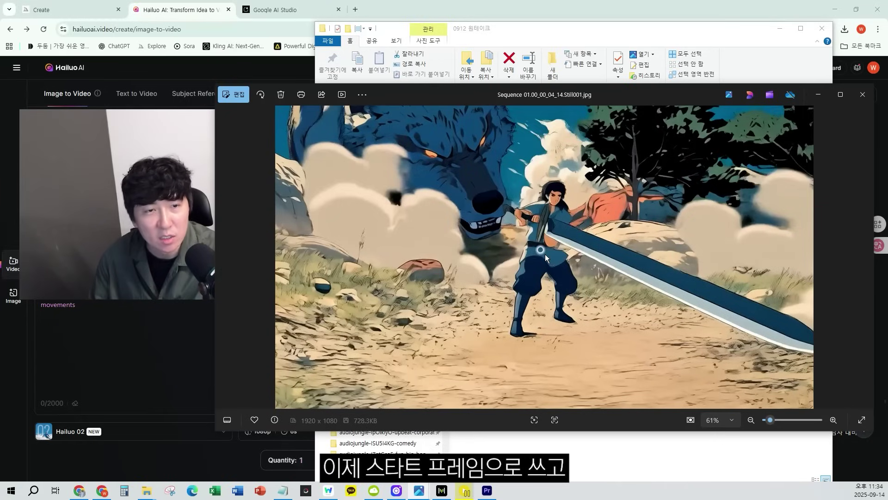
{"action": "left_click", "coordinate": [862, 95]}
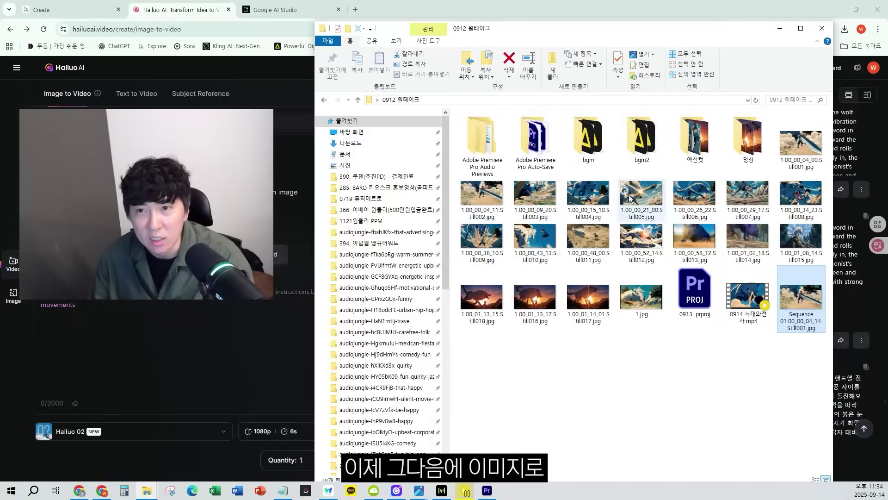
Step: Return to the 액션컷 folder, enlarge its thumbnails, and look at stills 3.png and 4.png
{"action": "double_click", "coordinate": [695, 135]}
{"action": "left_click", "coordinate": [574, 139]}
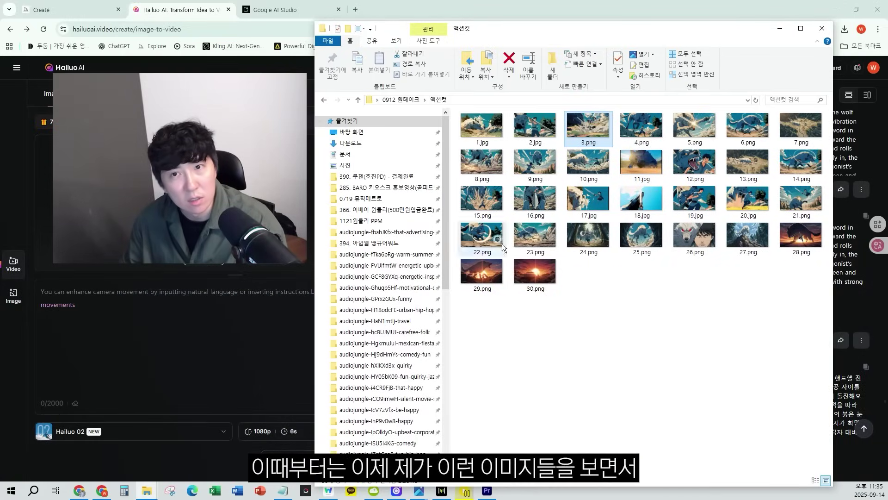
{"action": "left_click", "coordinate": [648, 132]}
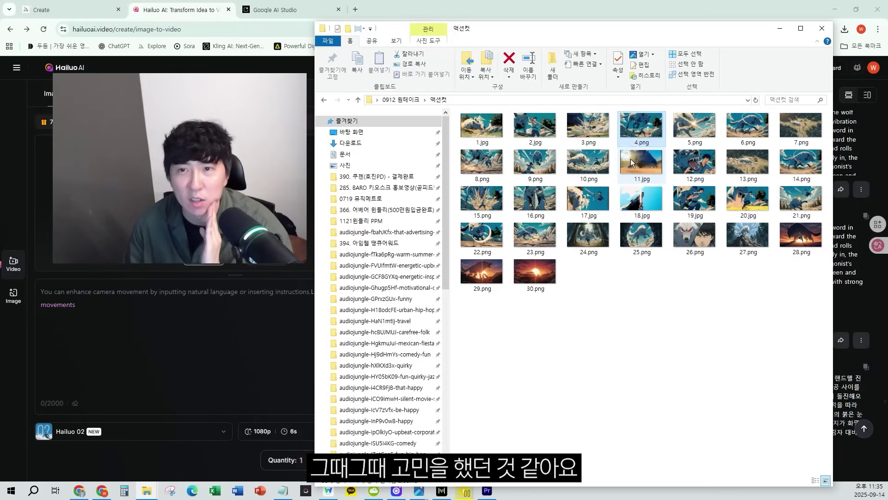
{"action": "scroll", "coordinate": [625, 216], "scroll_direction": "up", "scroll_amount": 2, "text": "ctrl"}
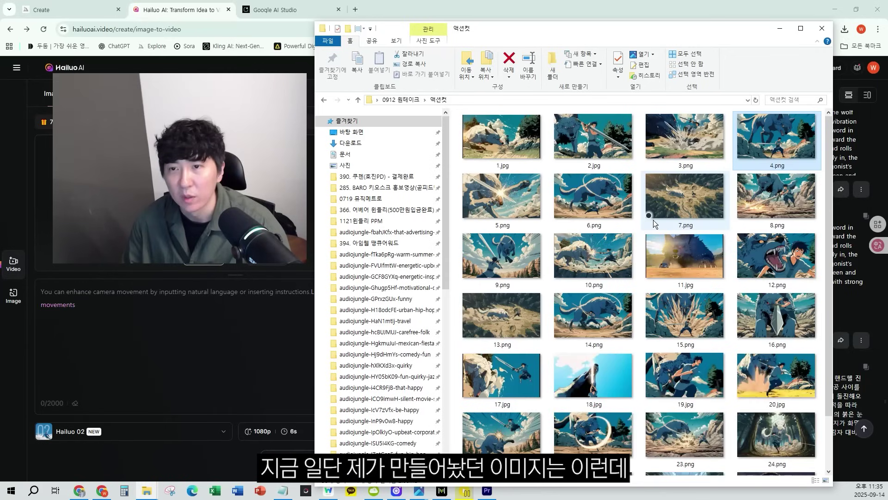
{"action": "left_click", "coordinate": [659, 143]}
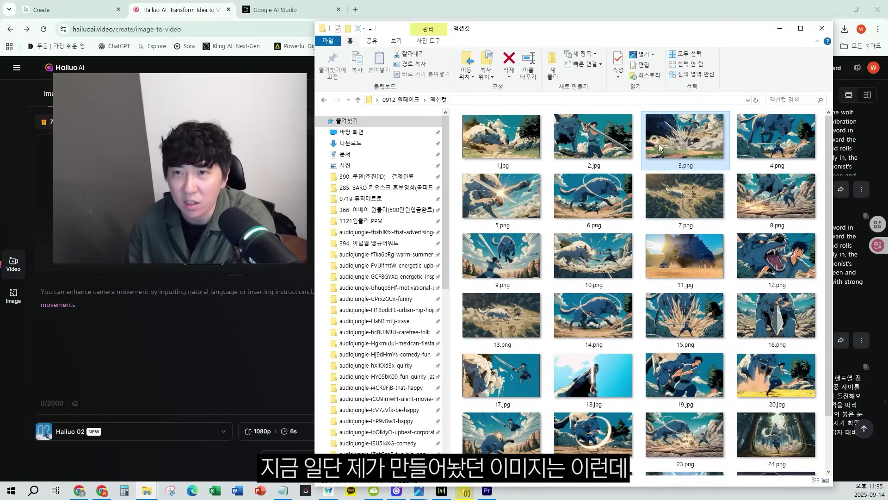
{"action": "double_click", "coordinate": [687, 157]}
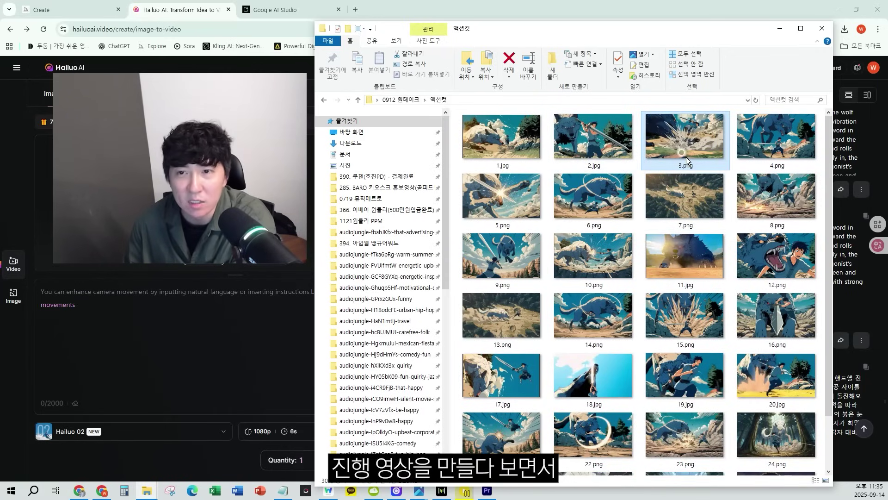
Step: Step through the action stills in the 액션컷 folder from 1.jpg to 12.png to examine their shot order
{"action": "left_click", "coordinate": [486, 491]}
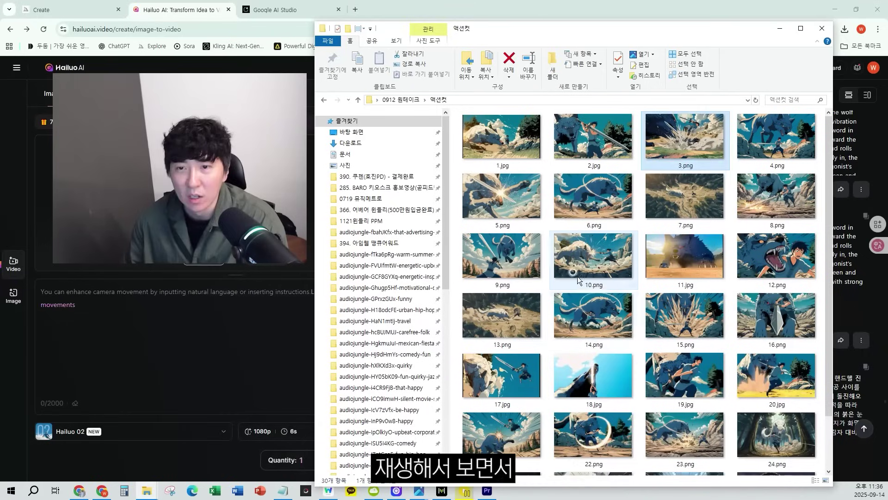
{"action": "key", "text": "Left"}
{"action": "key", "text": "Down"}
{"action": "key", "text": "Left"}
{"action": "key", "text": "Up"}
{"action": "key", "text": "Right"}
{"action": "key", "text": "Right"}
{"action": "key", "text": "Right"}
{"action": "key", "text": "Right"}
{"action": "key", "text": "Right"}
{"action": "key", "text": "Right"}
{"action": "key", "text": "Right"}
{"action": "key", "text": "Right"}
{"action": "key", "text": "Right"}
{"action": "key", "text": "Right"}
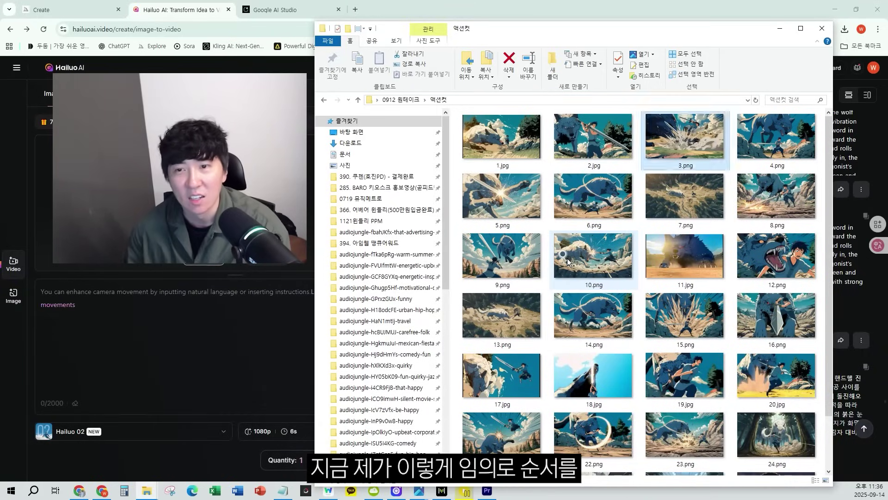
{"action": "key", "text": "Right"}
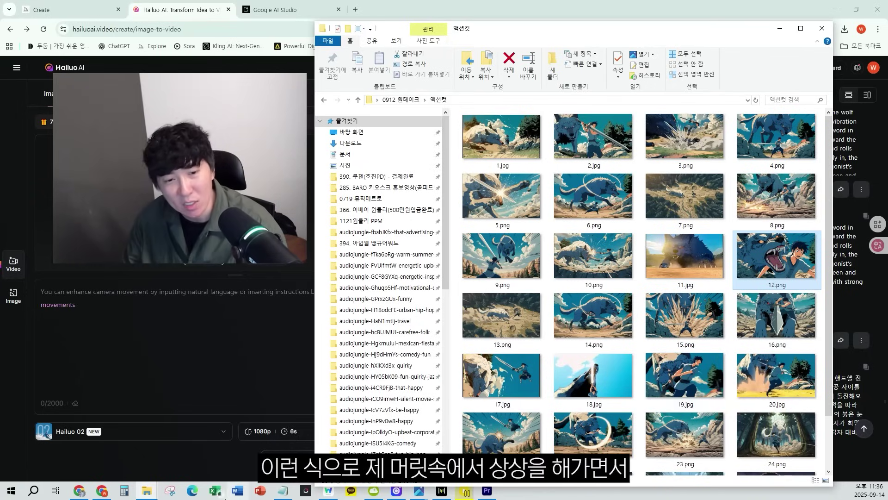
Step: Add 1.jpg from the 액션컷 folder as the start frame on Hailuo's Image to Video page
{"action": "left_click", "coordinate": [85, 495]}
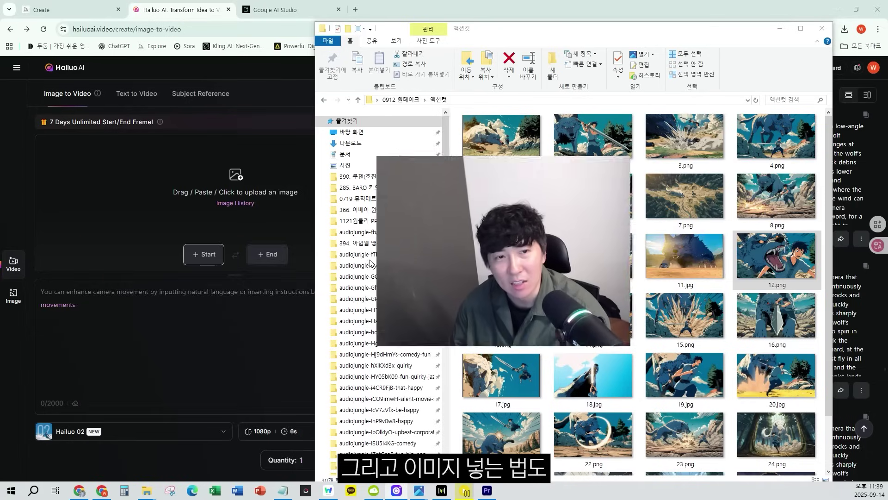
{"action": "left_click_drag", "start_coordinate": [612, 32], "coordinate": [675, 38]}
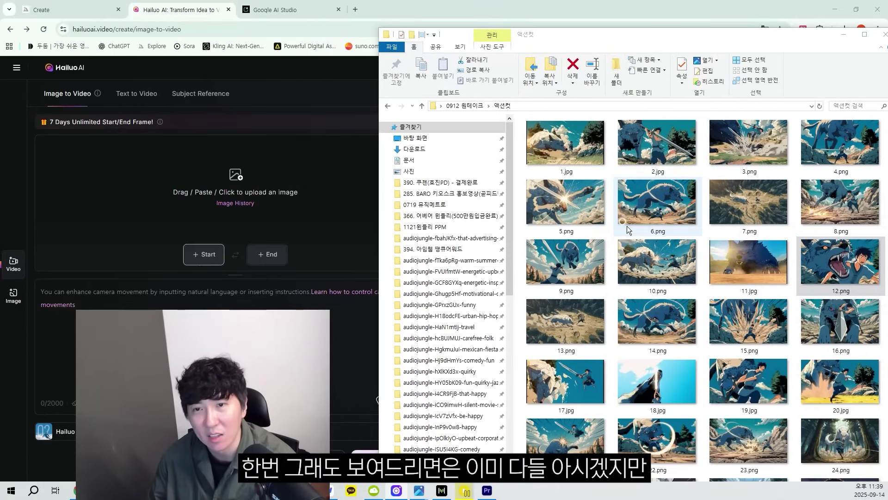
{"action": "left_click", "coordinate": [467, 106]}
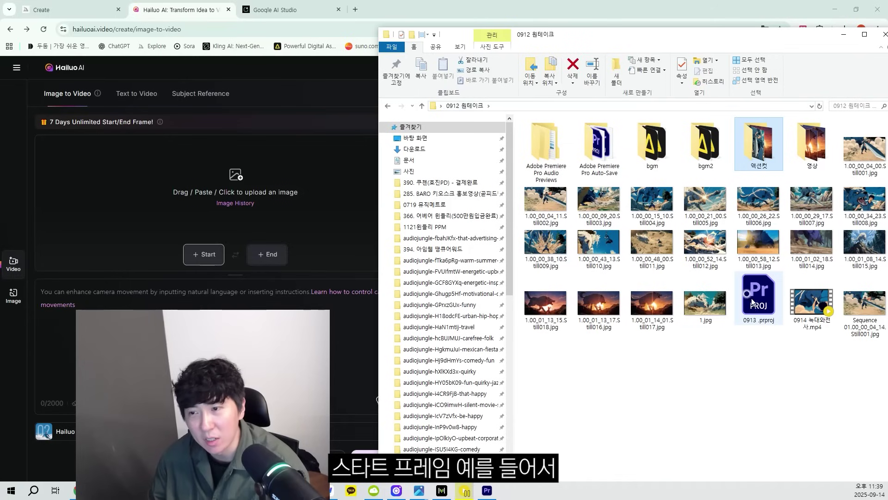
{"action": "double_click", "coordinate": [759, 144]}
{"action": "left_click_drag", "start_coordinate": [550, 143], "coordinate": [204, 258]}
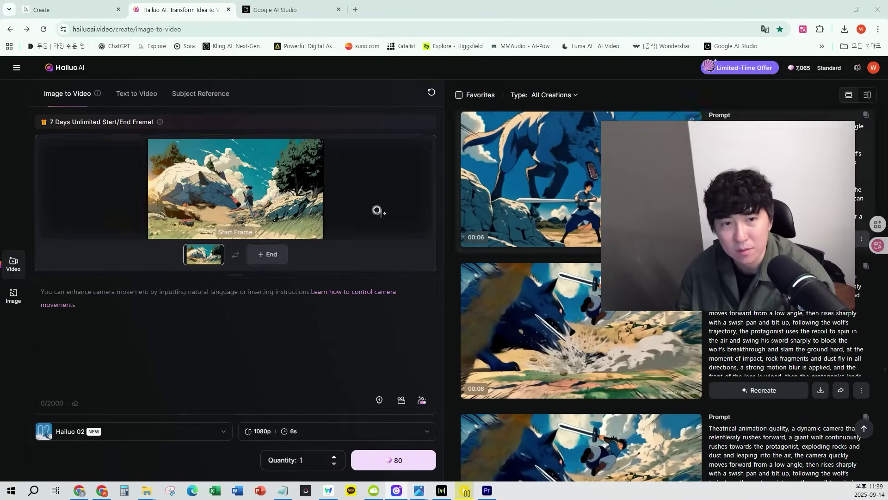
Step: Upload the sword-stance still 2.jpg as the end frame of the Hailuo video
{"action": "left_click", "coordinate": [268, 254]}
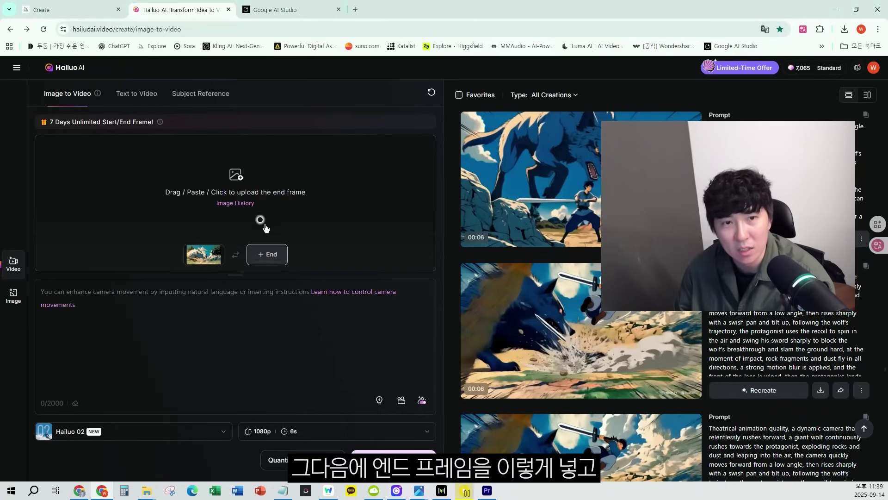
{"action": "left_click", "coordinate": [245, 183]}
{"action": "double_click", "coordinate": [337, 194]}
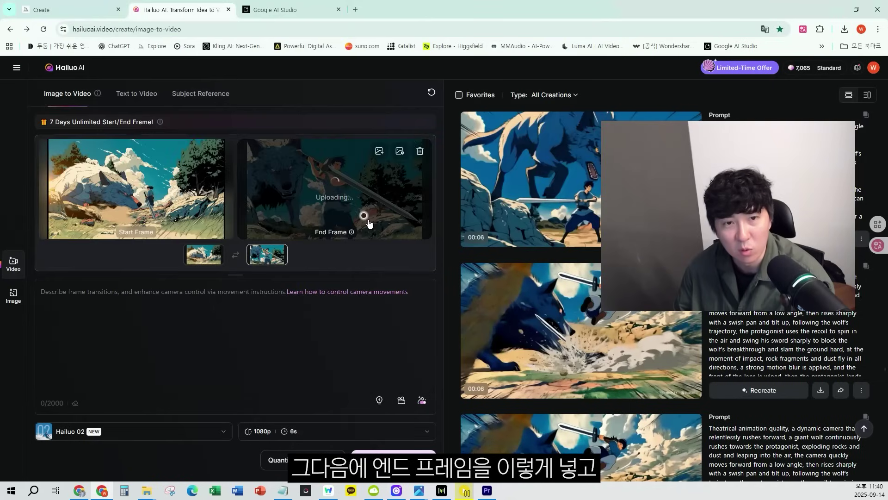
{"action": "left_click", "coordinate": [337, 308]}
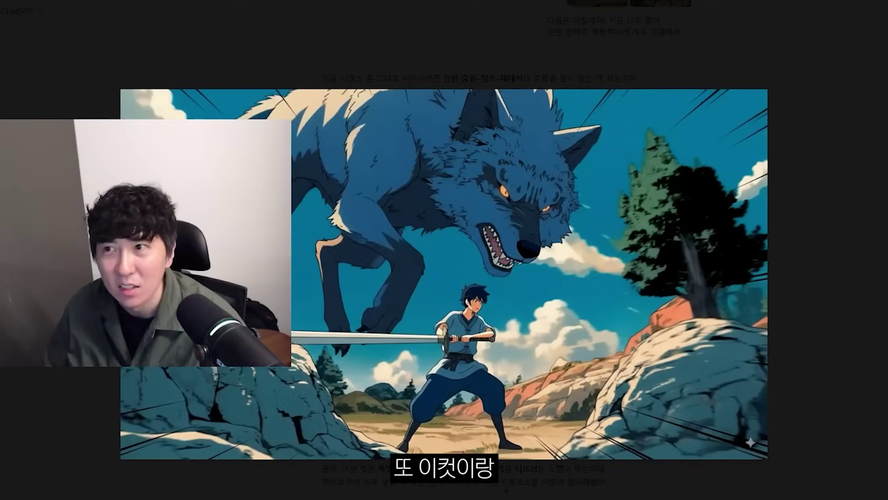
Step: Close the enlarged wolf still in the ChatGPT conversation, then view the sword-impact still beside it and close that too
{"action": "key", "text": "Escape"}
{"action": "left_click", "coordinate": [670, 349]}
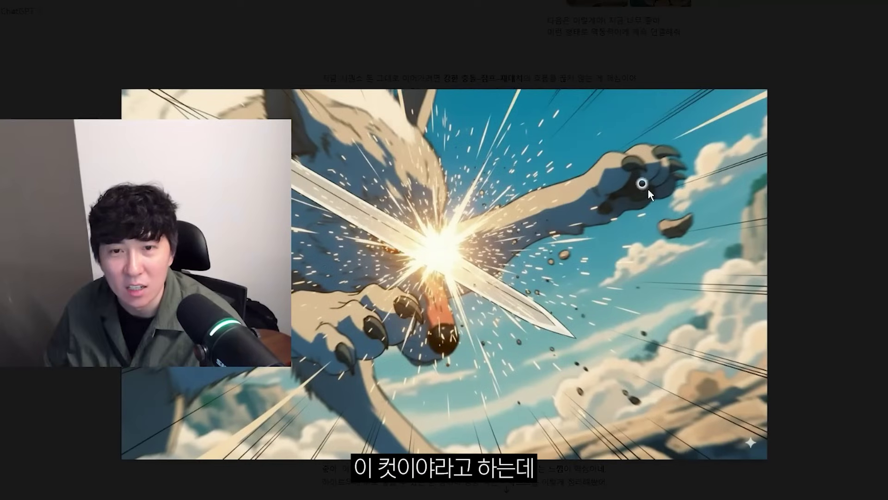
{"action": "key", "text": "Escape"}
Step: Read the request for a slower, power-gathering strike and highlight the 영상 액션 프롬프트 that ChatGPT wrote for it
{"action": "scroll", "coordinate": [806, 239], "scroll_direction": "down", "scroll_amount": 3}
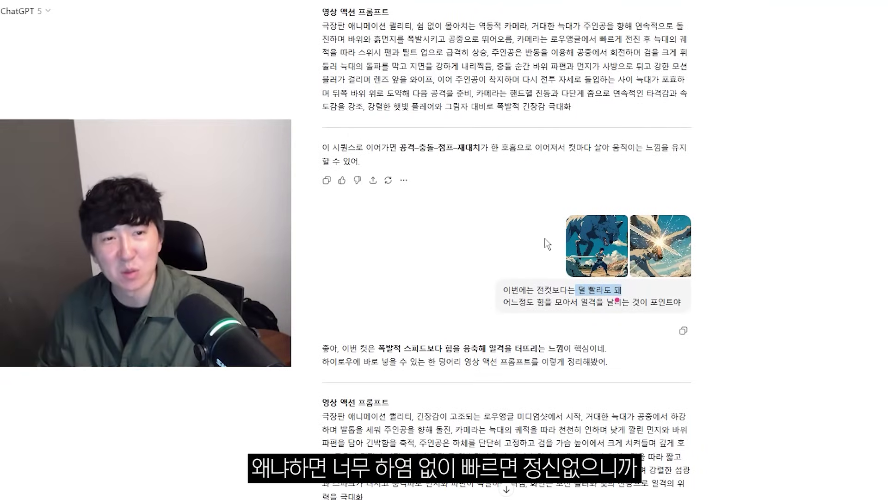
{"action": "scroll", "coordinate": [589, 157], "scroll_direction": "down", "scroll_amount": 1}
{"action": "left_click", "coordinate": [528, 269]}
{"action": "left_click_drag", "start_coordinate": [518, 246], "coordinate": [682, 246]}
{"action": "scroll", "coordinate": [704, 237], "scroll_direction": "down", "scroll_amount": 4}
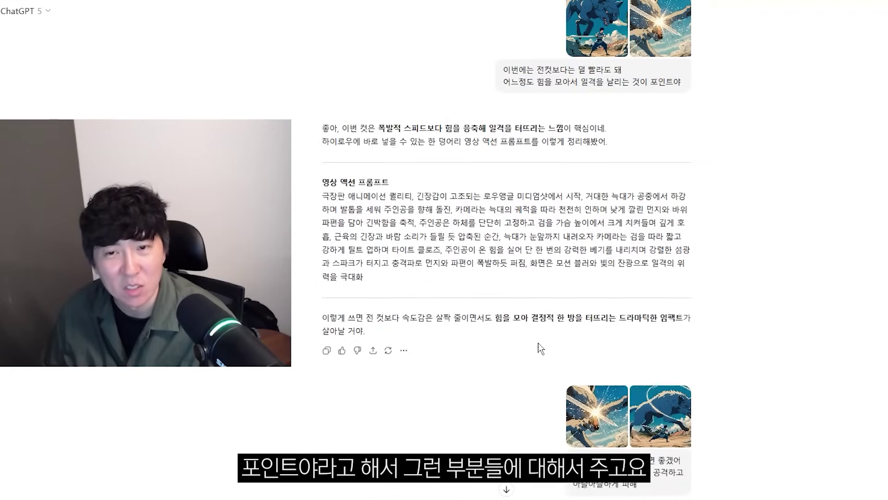
{"action": "left_click_drag", "start_coordinate": [323, 190], "coordinate": [529, 298]}
{"action": "left_click", "coordinate": [774, 289]}
Step: Go to the next request, asking for speed and a narrow dodge, and enlarge its first attached still
{"action": "scroll", "coordinate": [774, 289], "scroll_direction": "down", "scroll_amount": 4}
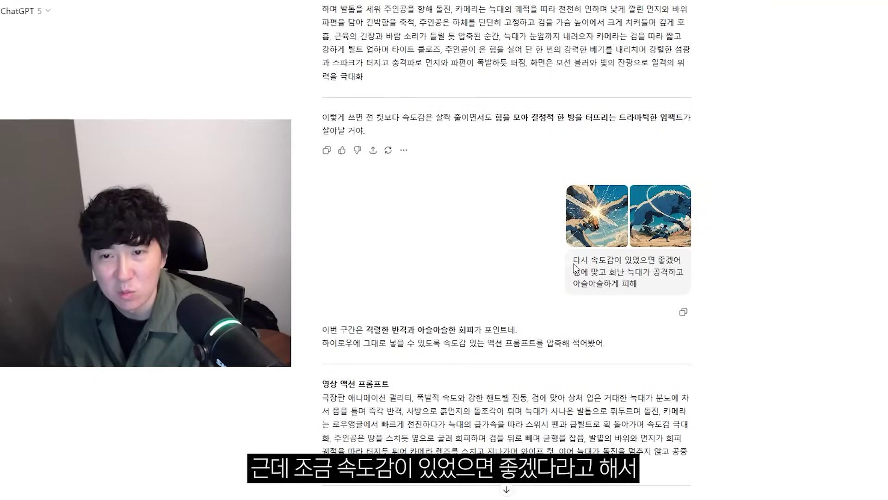
{"action": "left_click", "coordinate": [571, 229]}
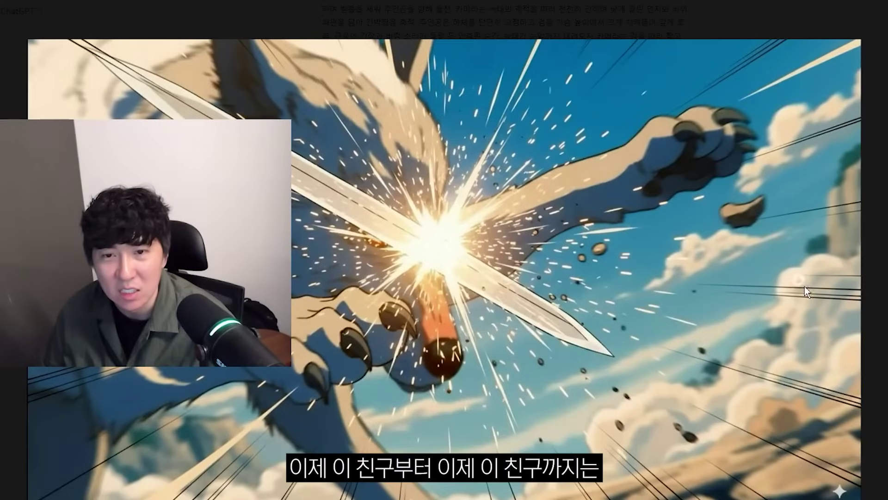
Step: Enlarge the sword-impact and leaping-wolf reference images in turn, and highlight the request for the angry wolf's attack and a narrow dodge
{"action": "key", "text": "Escape"}
{"action": "left_click", "coordinate": [657, 227]}
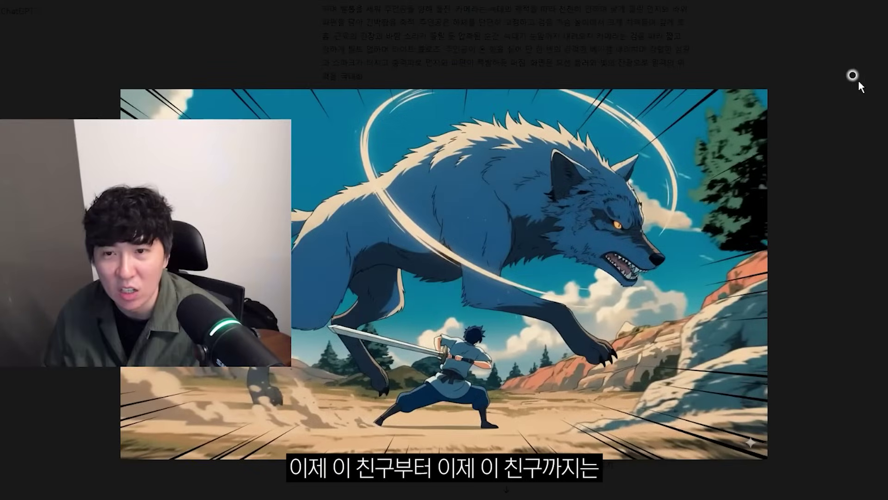
{"action": "key", "text": "Escape"}
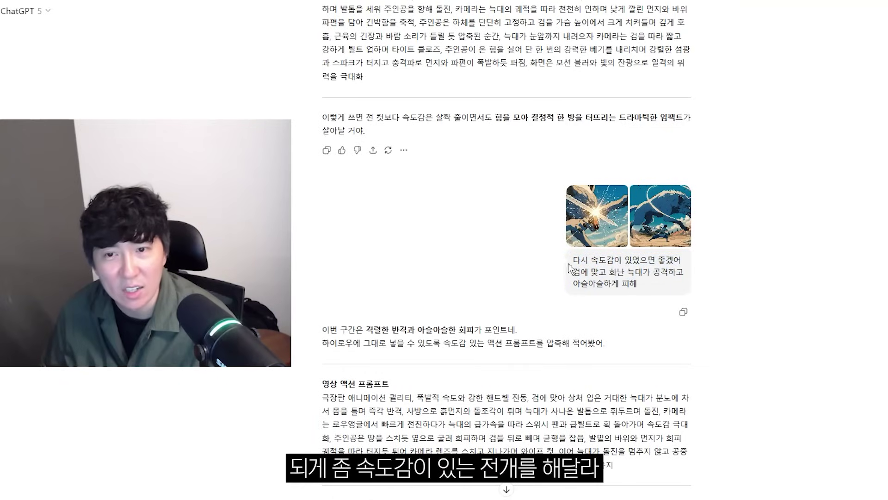
{"action": "left_click_drag", "start_coordinate": [693, 287], "coordinate": [545, 271]}
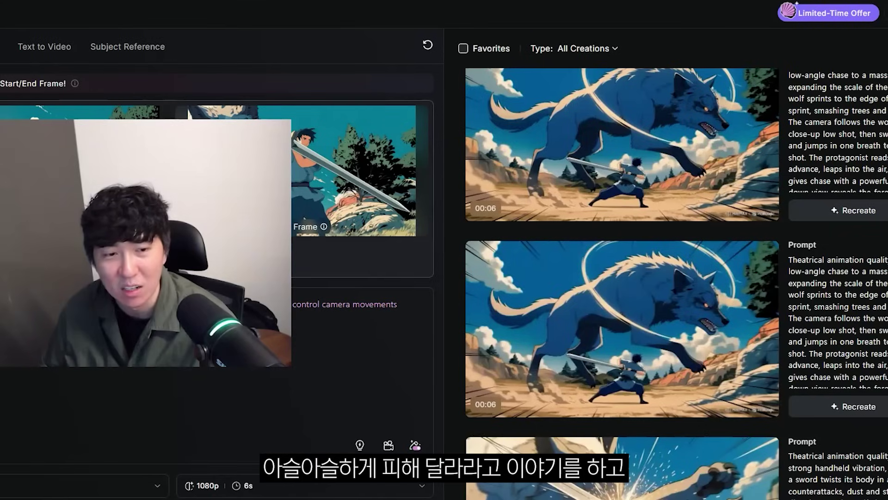
Step: Switch to Hailuo AI and preview the generated 6-second clips that start from the sword-impact frame
{"action": "scroll", "coordinate": [532, 310], "scroll_direction": "down", "scroll_amount": 4}
{"action": "scroll", "coordinate": [451, 312], "scroll_direction": "down", "scroll_amount": 3}
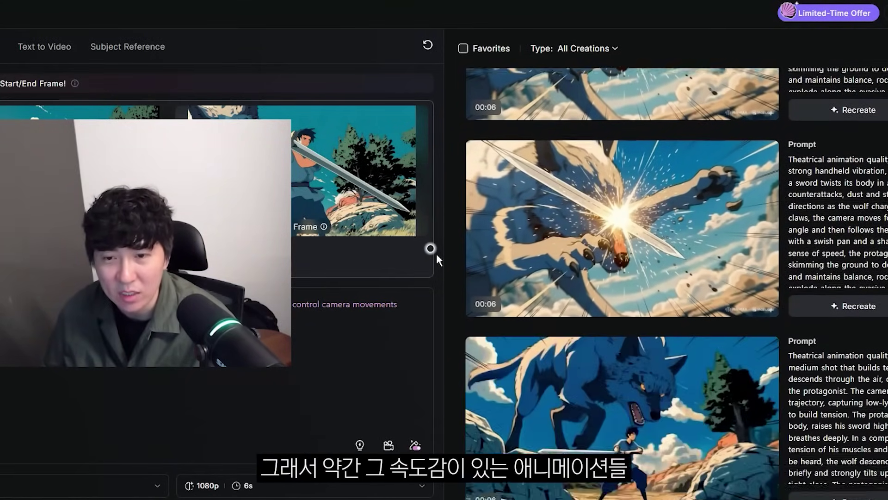
{"action": "scroll", "coordinate": [555, 286], "scroll_direction": "down", "scroll_amount": 3}
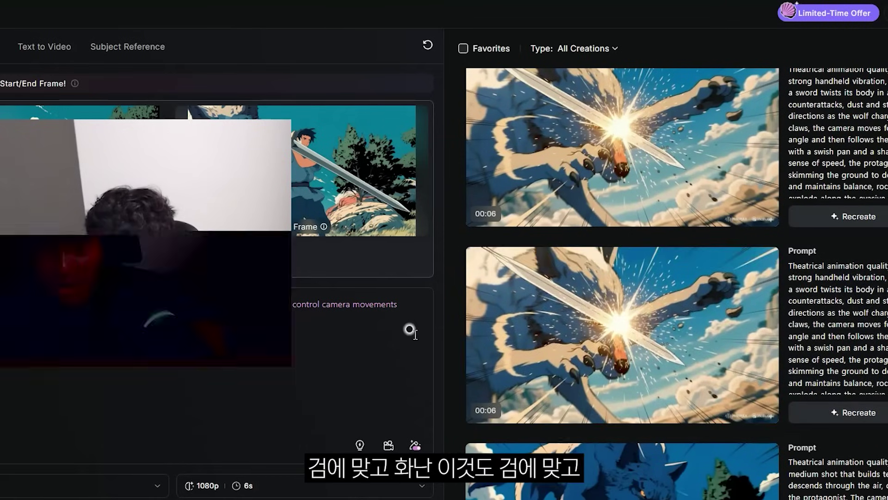
{"action": "scroll", "coordinate": [620, 314], "scroll_direction": "down", "scroll_amount": 5}
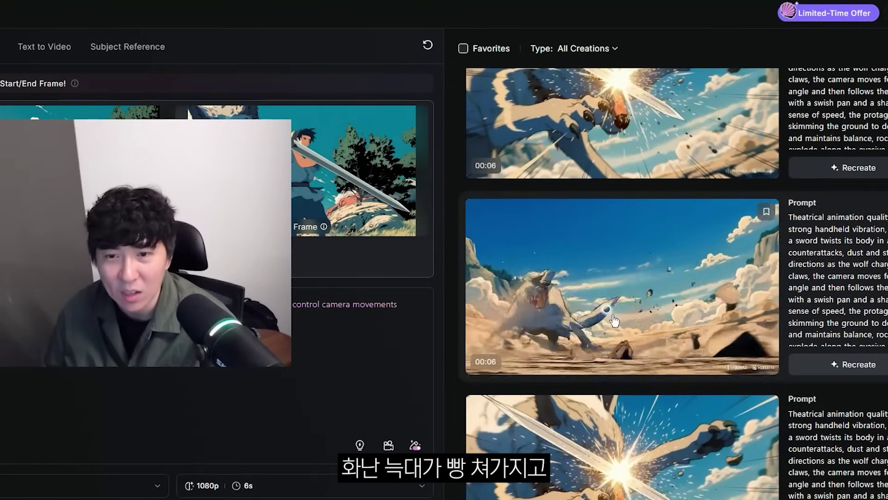
{"action": "scroll", "coordinate": [597, 318], "scroll_direction": "down", "scroll_amount": 2}
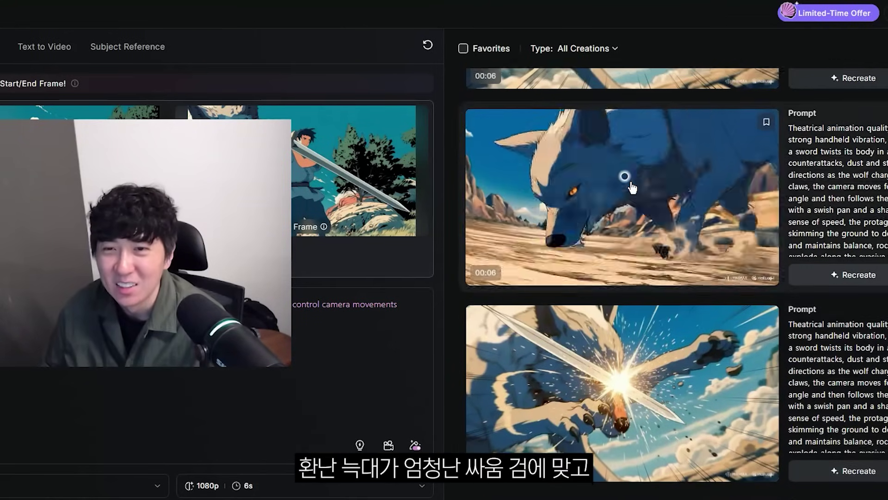
{"action": "scroll", "coordinate": [635, 222], "scroll_direction": "up", "scroll_amount": 1}
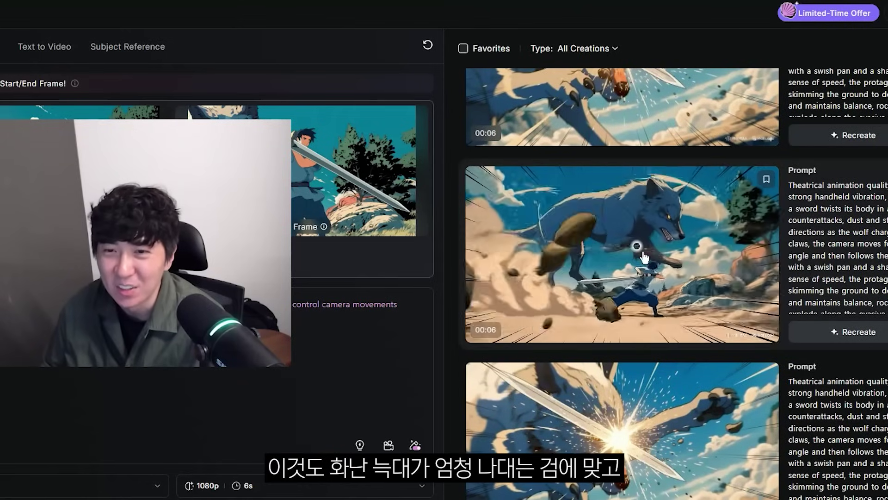
{"action": "scroll", "coordinate": [644, 258], "scroll_direction": "up", "scroll_amount": 2}
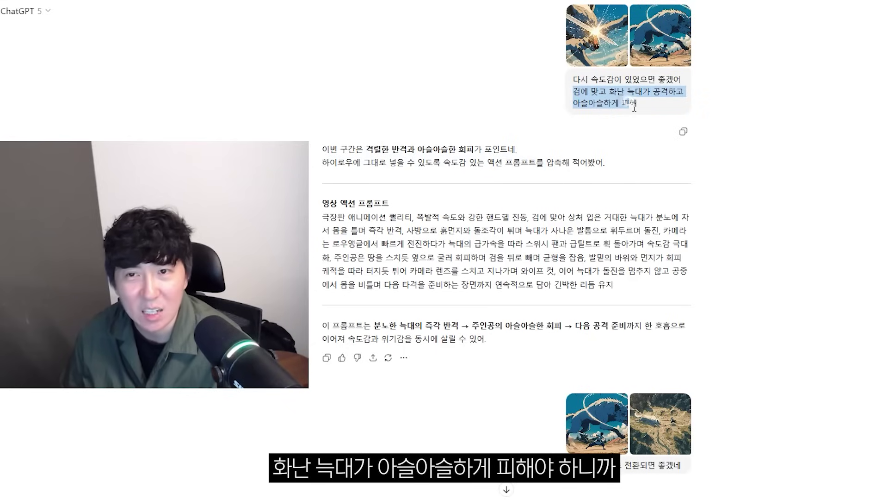
Step: Switch back to ChatGPT, highlight the reply's introduction about the fierce counterattack and narrow dodge, and read through its video action prompt
{"action": "left_click_drag", "start_coordinate": [588, 164], "coordinate": [622, 170]}
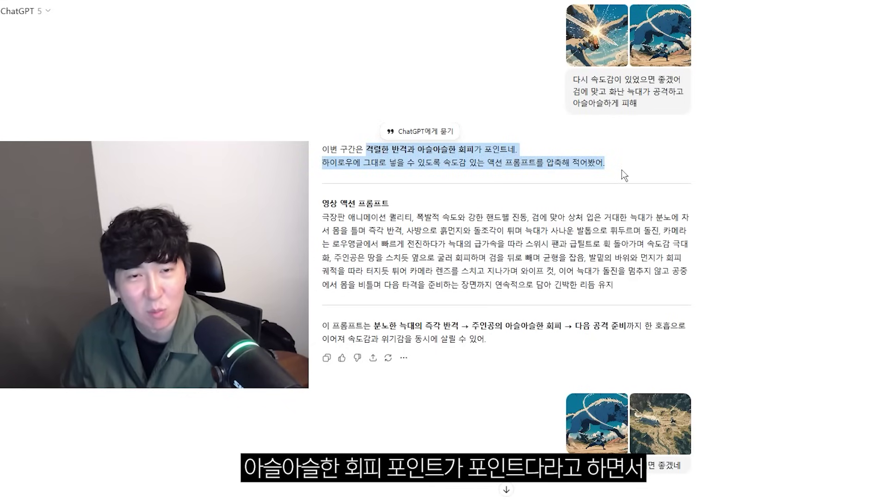
{"action": "left_click", "coordinate": [390, 236]}
{"action": "scroll", "coordinate": [781, 302], "scroll_direction": "down", "scroll_amount": 4}
{"action": "scroll", "coordinate": [784, 271], "scroll_direction": "up", "scroll_amount": 3}
Step: Enlarge the leaping-wolf and aerial forest battle images, and highlight the request for a natural transition to larger-scale action
{"action": "left_click", "coordinate": [602, 355]}
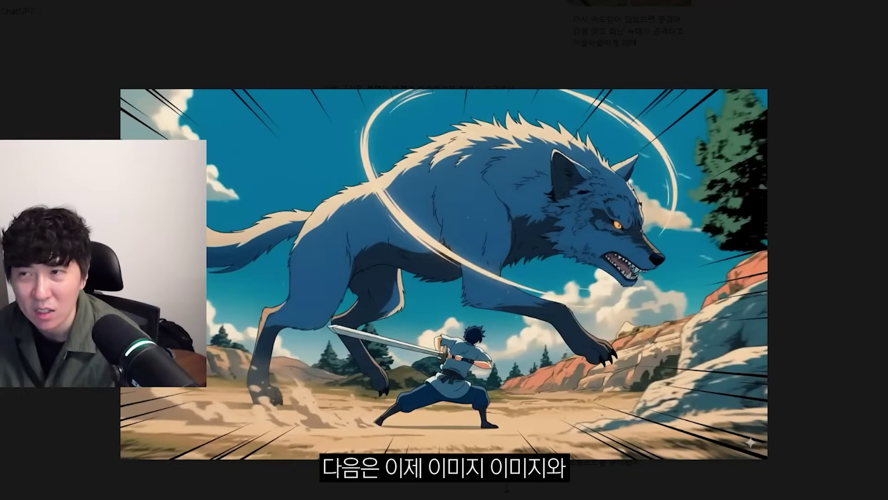
{"action": "key", "text": "Escape"}
{"action": "left_click", "coordinate": [673, 356]}
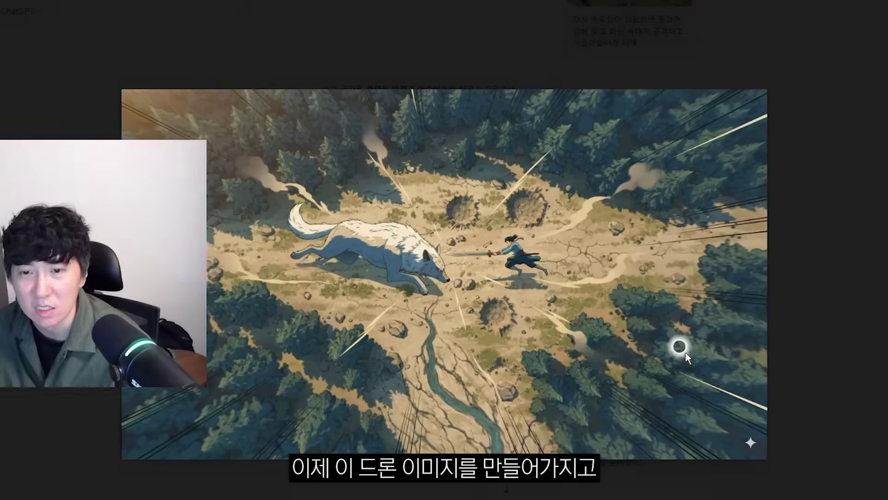
{"action": "key", "text": "Escape"}
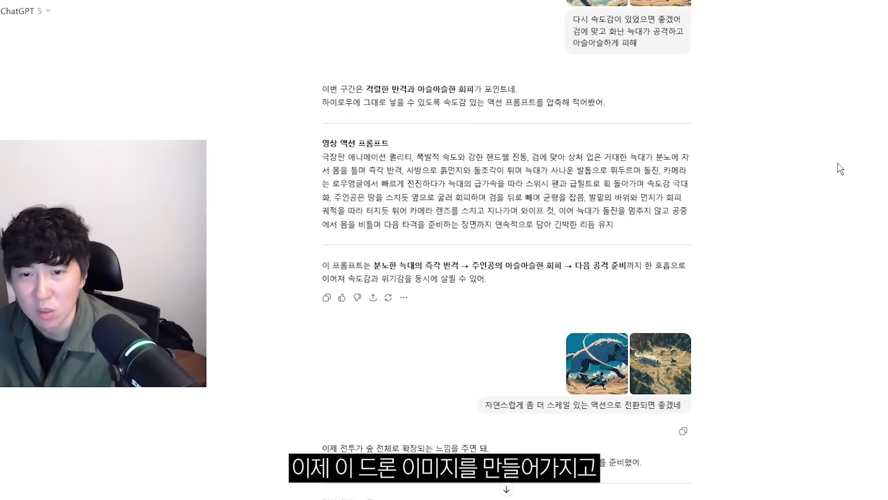
{"action": "scroll", "coordinate": [536, 266], "scroll_direction": "down", "scroll_amount": 6}
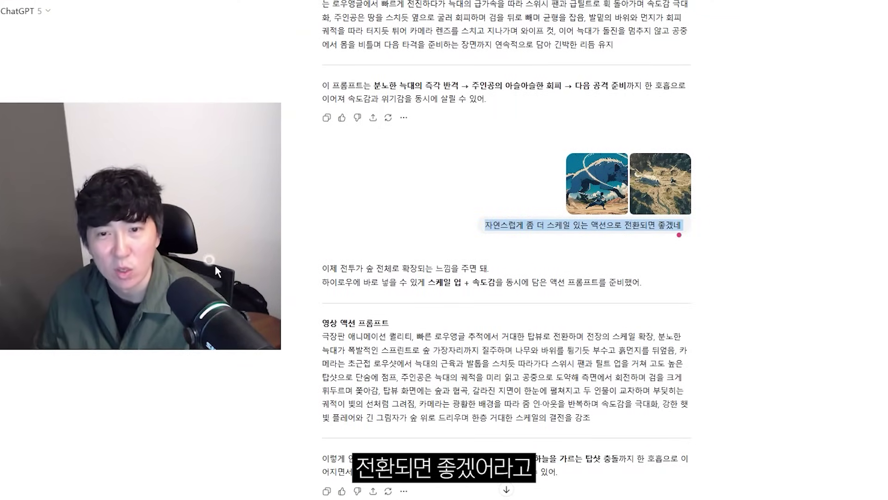
{"action": "left_click_drag", "start_coordinate": [507, 351], "coordinate": [591, 422]}
{"action": "left_click", "coordinate": [565, 433]}
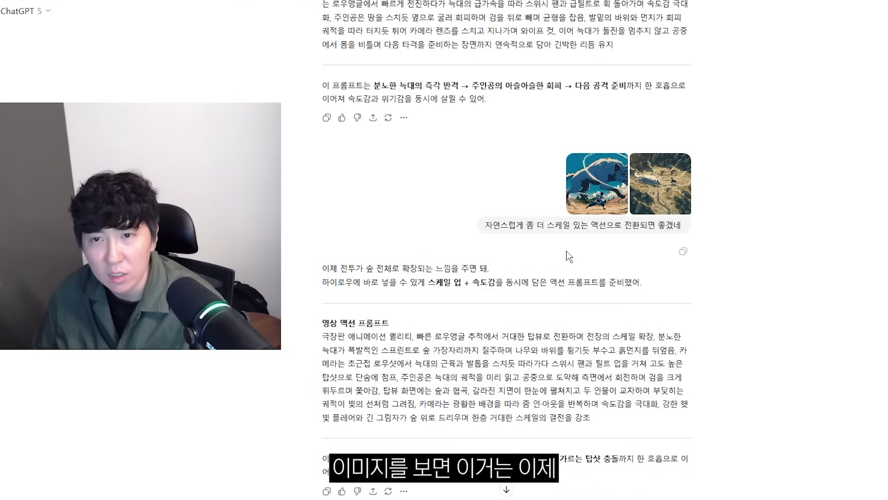
Step: Switch to Hailuo AI and preview the generated clips that go from the leaping wolf to the top-down forest battle
{"action": "scroll", "coordinate": [591, 201], "scroll_direction": "down", "scroll_amount": 5}
{"action": "scroll", "coordinate": [580, 282], "scroll_direction": "up", "scroll_amount": 6}
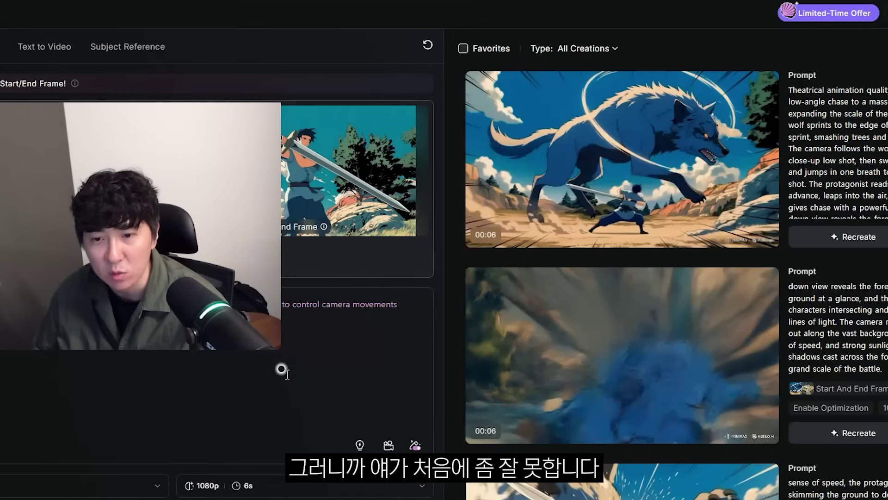
{"action": "scroll", "coordinate": [509, 374], "scroll_direction": "down", "scroll_amount": 1}
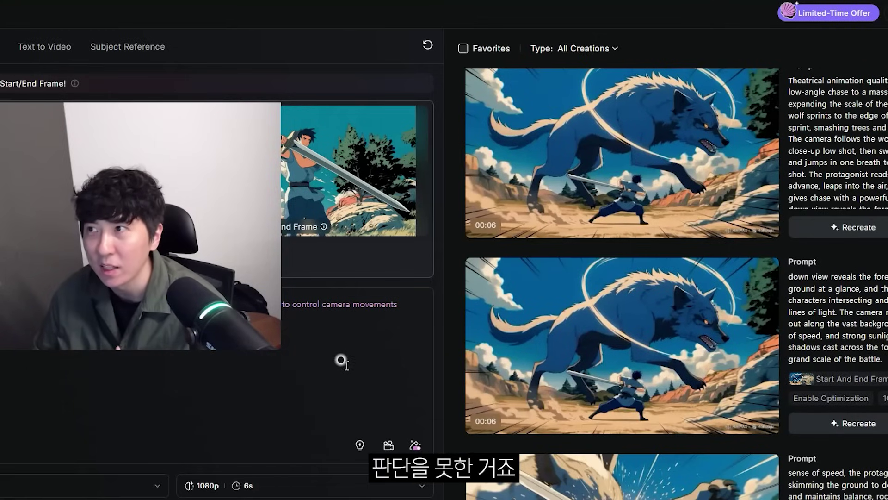
{"action": "scroll", "coordinate": [518, 222], "scroll_direction": "up", "scroll_amount": 1}
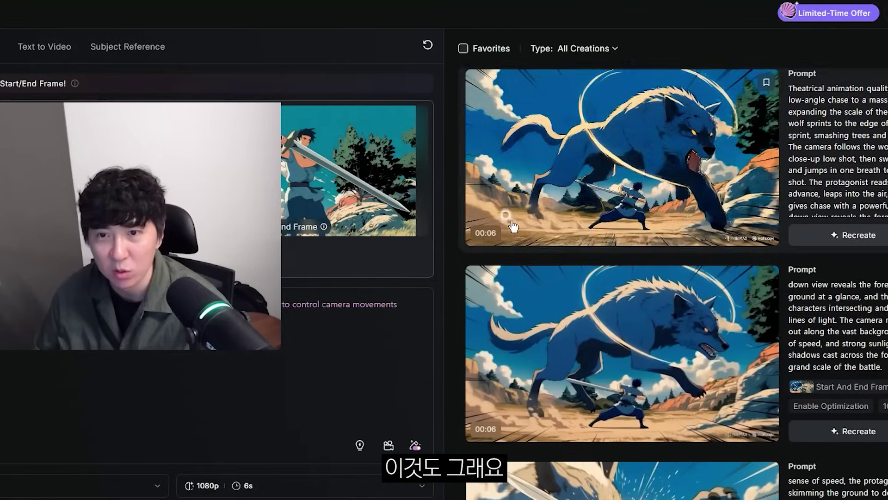
{"action": "scroll", "coordinate": [689, 278], "scroll_direction": "up", "scroll_amount": 3}
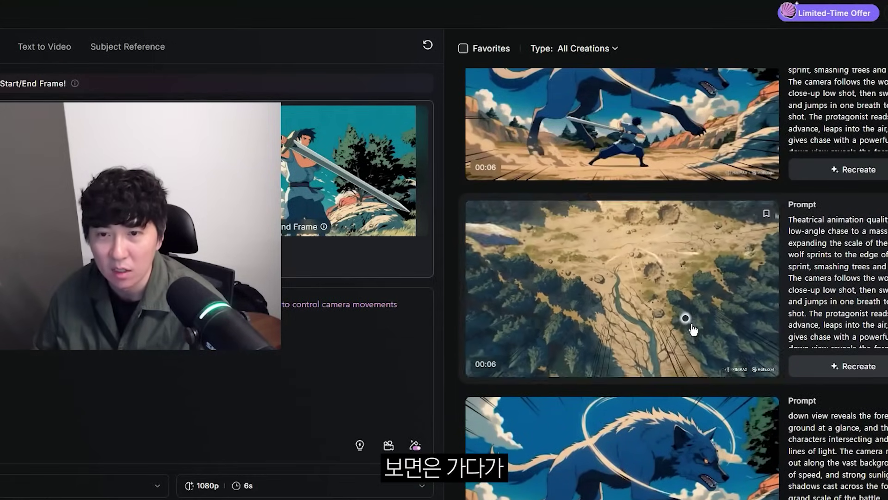
{"action": "scroll", "coordinate": [768, 340], "scroll_direction": "up", "scroll_amount": 3}
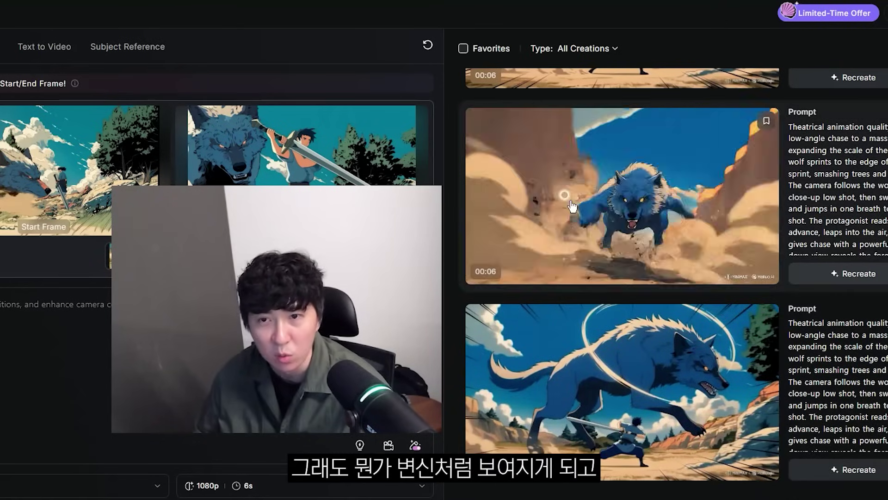
{"action": "scroll", "coordinate": [570, 197], "scroll_direction": "up", "scroll_amount": 1}
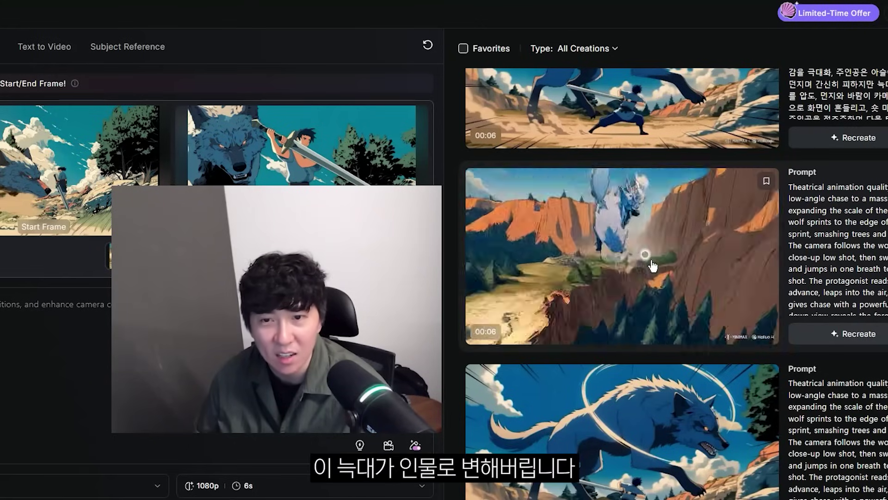
{"action": "scroll", "coordinate": [766, 433], "scroll_direction": "up", "scroll_amount": 2}
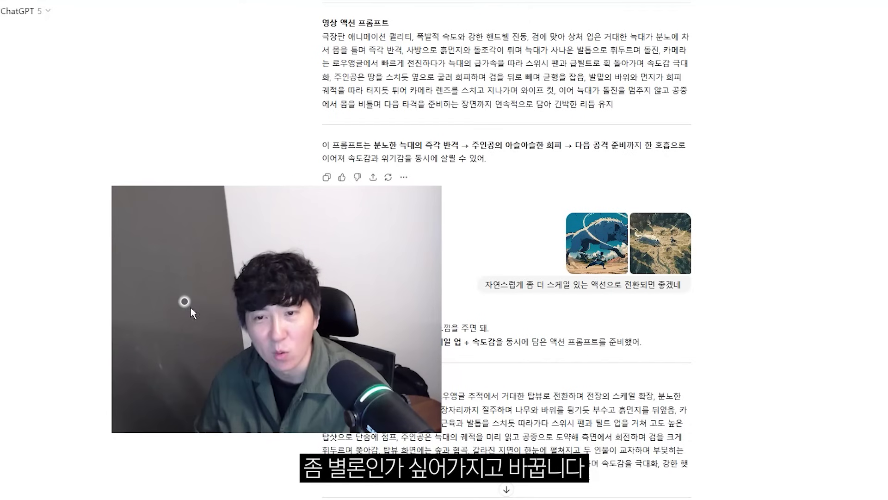
Step: Switch to ChatGPT and enlarge the two images of the chase request, the leaping wolf and the swordsman striking sparks
{"action": "scroll", "coordinate": [229, 233], "scroll_direction": "down", "scroll_amount": 8}
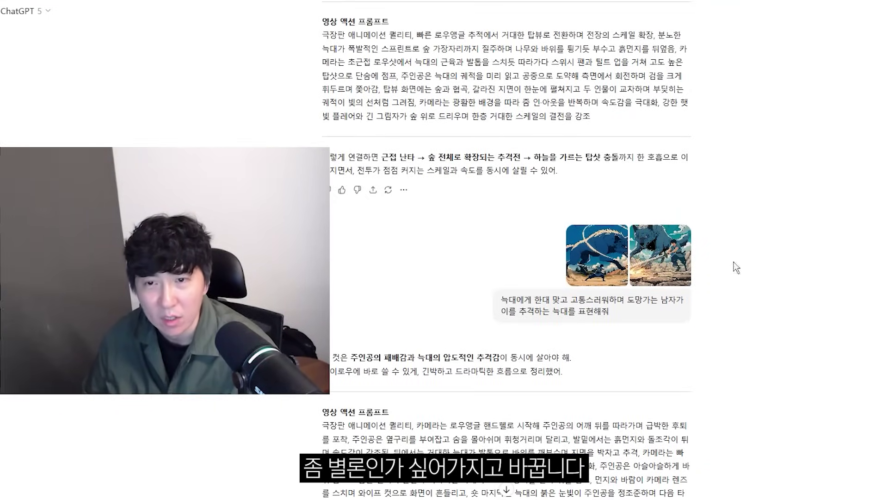
{"action": "left_click", "coordinate": [609, 267]}
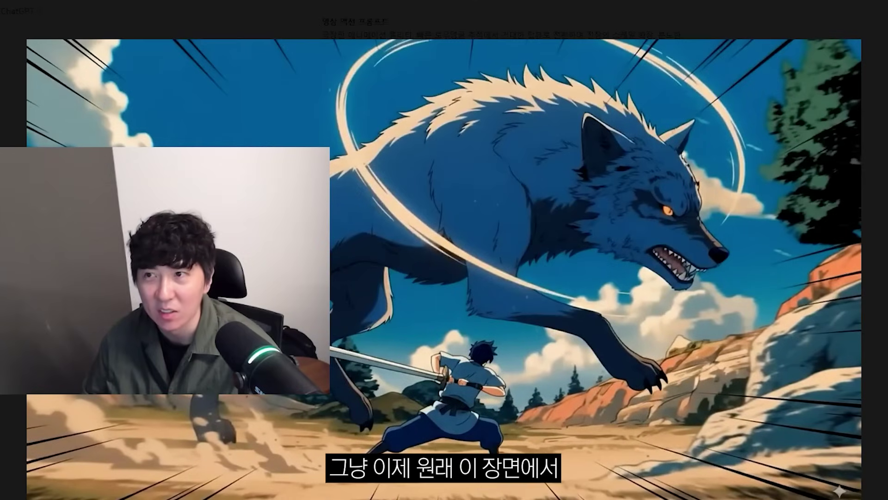
{"action": "key", "text": "Escape"}
{"action": "left_click", "coordinate": [676, 253]}
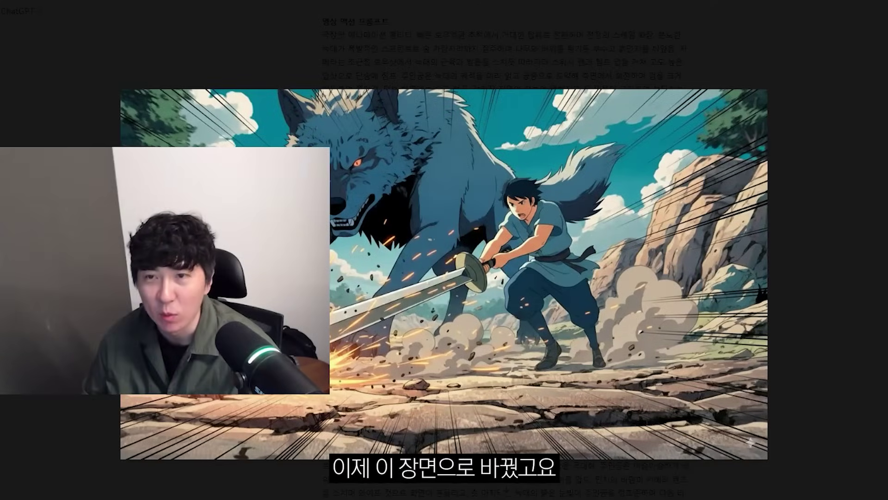
{"action": "key", "text": "Escape"}
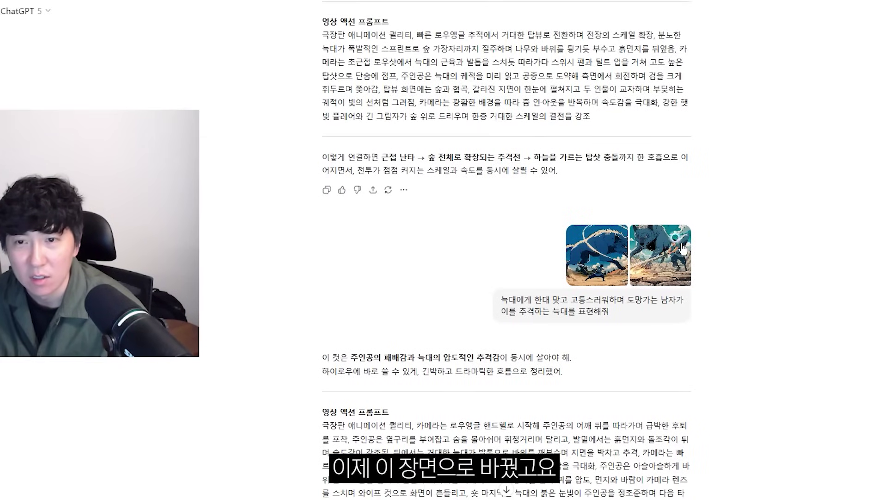
{"action": "left_click", "coordinate": [657, 245]}
{"action": "key", "text": "Escape"}
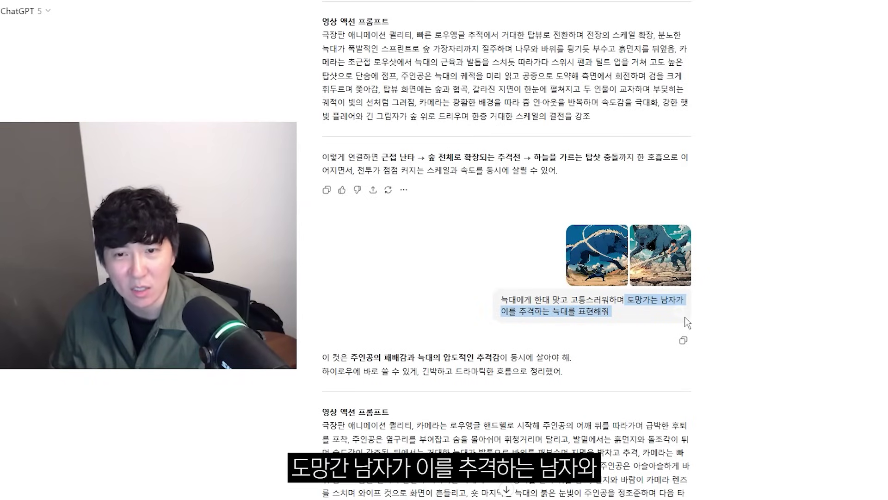
Step: Highlight the request for the man fleeing in pain with the wolf chasing him, and read the resulting action prompt
{"action": "scroll", "coordinate": [659, 318], "scroll_direction": "down", "scroll_amount": 1}
{"action": "left_click_drag", "start_coordinate": [635, 241], "coordinate": [571, 242]}
{"action": "scroll", "coordinate": [576, 246], "scroll_direction": "down", "scroll_amount": 2}
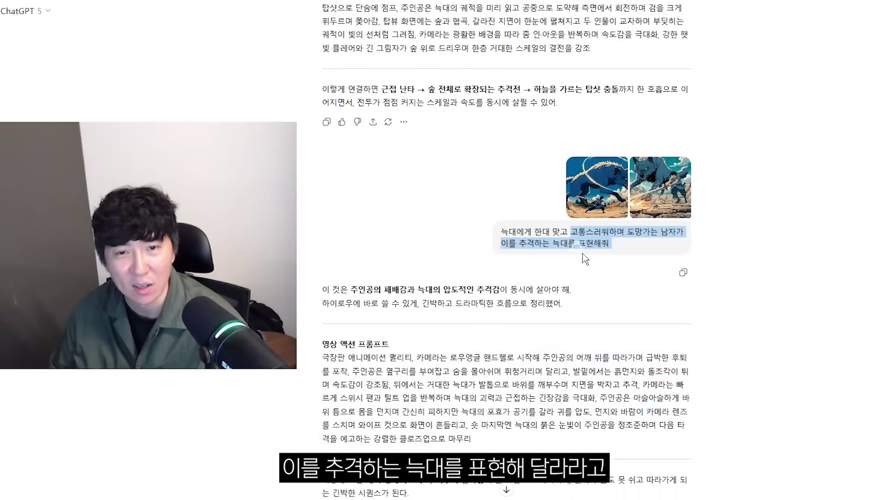
Step: Switch to Hailuo AI and preview the chase clips generated from the Korean prompt and from the English prompt
{"action": "scroll", "coordinate": [700, 198], "scroll_direction": "up", "scroll_amount": 1}
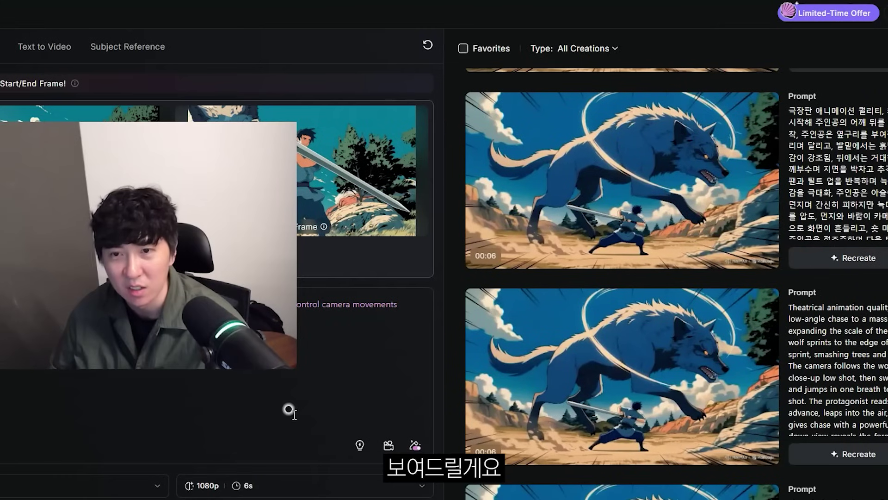
{"action": "scroll", "coordinate": [540, 291], "scroll_direction": "up", "scroll_amount": 2}
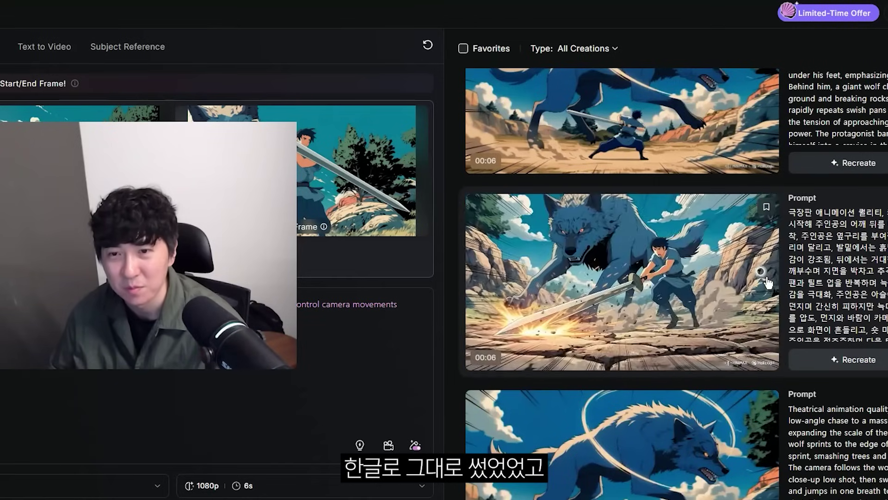
{"action": "scroll", "coordinate": [766, 282], "scroll_direction": "up", "scroll_amount": 3}
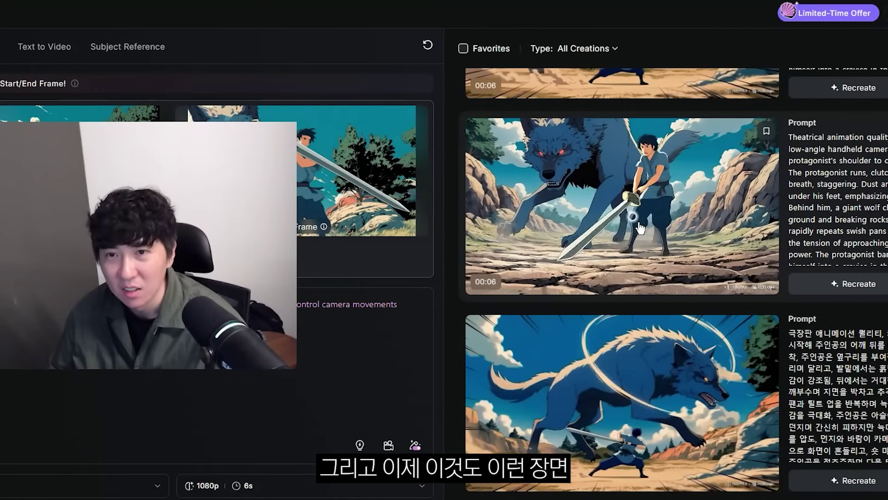
{"action": "scroll", "coordinate": [640, 226], "scroll_direction": "up", "scroll_amount": 1}
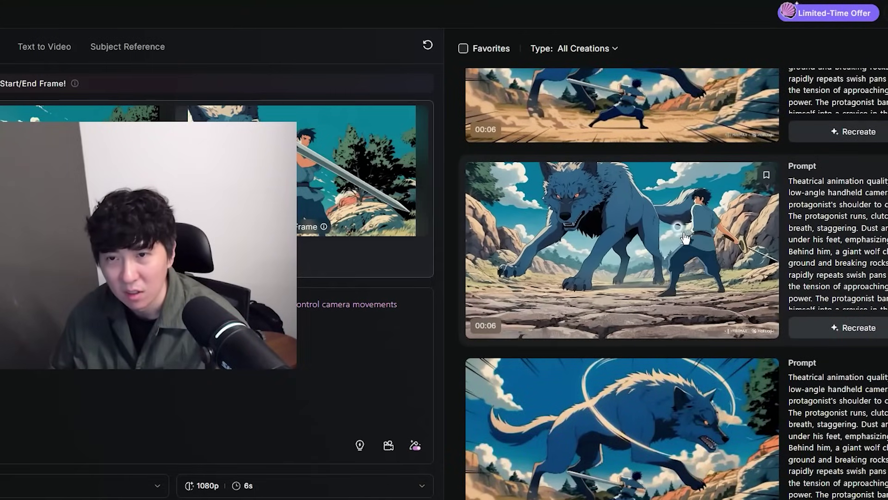
Step: Switch to ChatGPT and enlarge both images of the roaring-wolf attack request, the swordsman before the wolf and the open-jawed wolf close-up
{"action": "scroll", "coordinate": [682, 277], "scroll_direction": "down", "scroll_amount": 4}
{"action": "scroll", "coordinate": [676, 333], "scroll_direction": "up", "scroll_amount": 3}
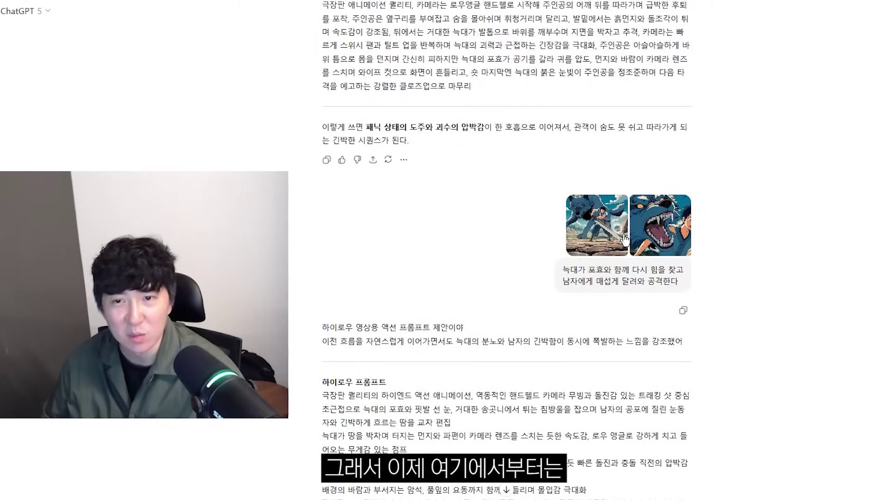
{"action": "left_click", "coordinate": [625, 239]}
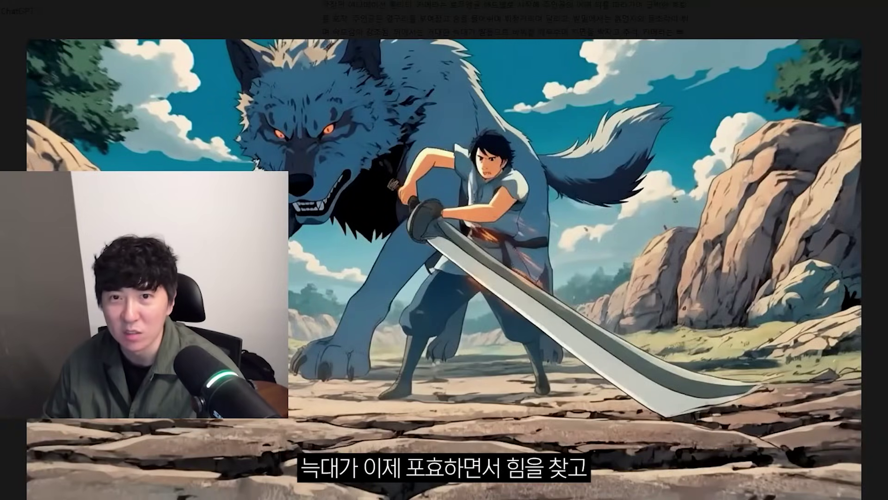
{"action": "key", "text": "Escape"}
{"action": "left_click", "coordinate": [684, 217]}
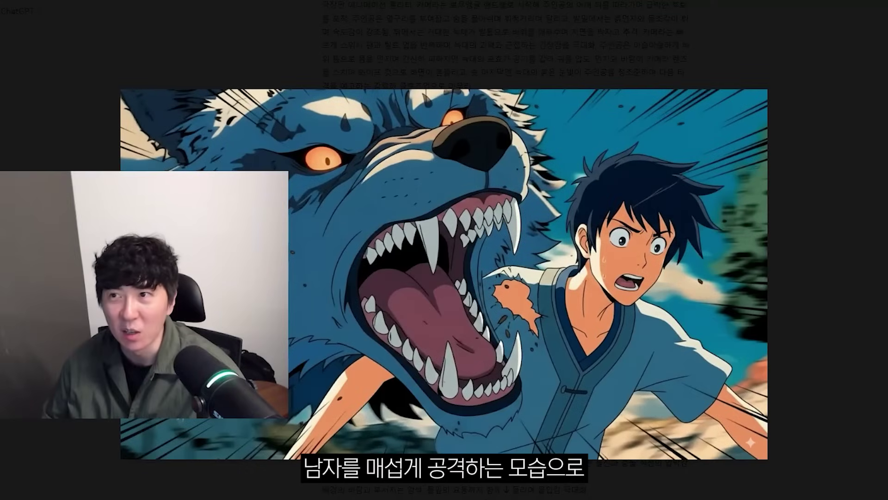
Step: Close the enlarged image and read the Hailuo action prompt written for the roaring-wolf attack request
{"action": "key", "text": "Escape"}
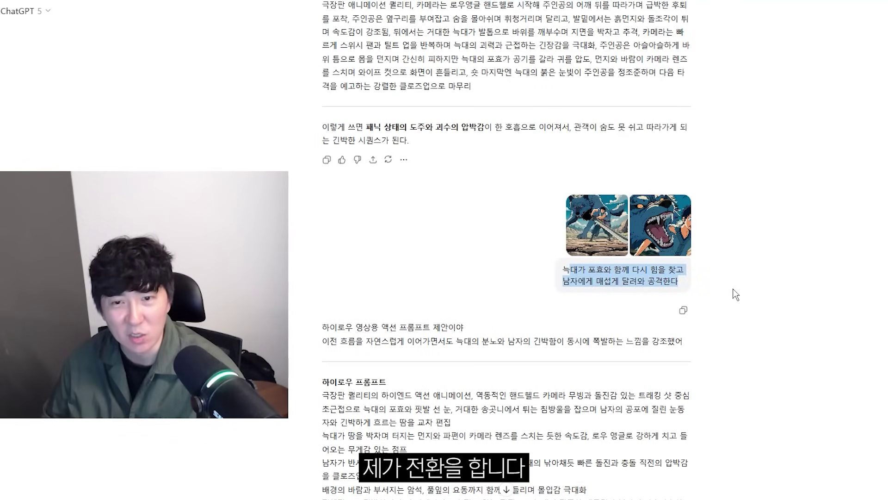
{"action": "scroll", "coordinate": [735, 294], "scroll_direction": "down", "scroll_amount": 4}
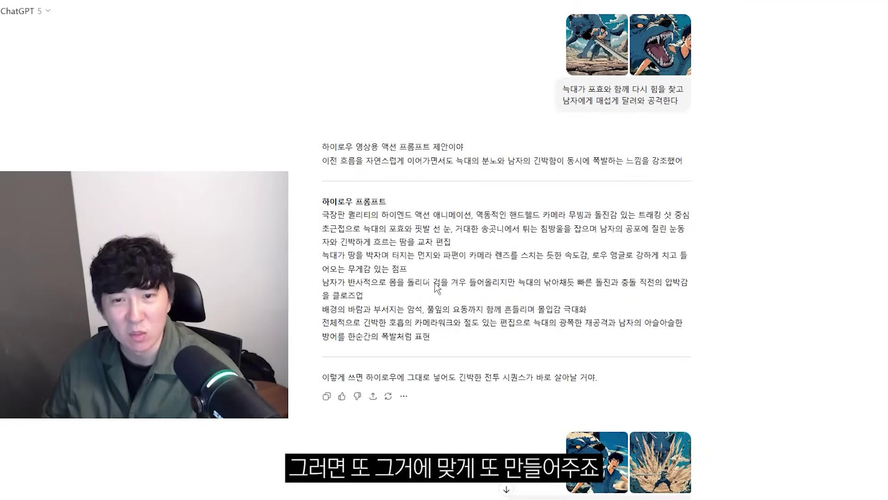
{"action": "scroll", "coordinate": [539, 296], "scroll_direction": "up", "scroll_amount": 1}
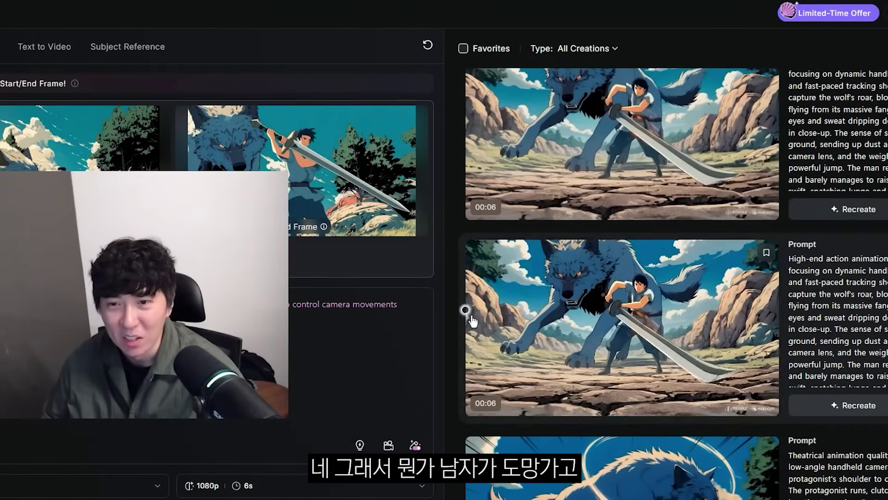
Step: Switch to Hailuo AI and preview the clips in which the roaring wolf attacks the swordsman
{"action": "scroll", "coordinate": [509, 281], "scroll_direction": "down", "scroll_amount": 3}
{"action": "scroll", "coordinate": [509, 278], "scroll_direction": "up", "scroll_amount": 1}
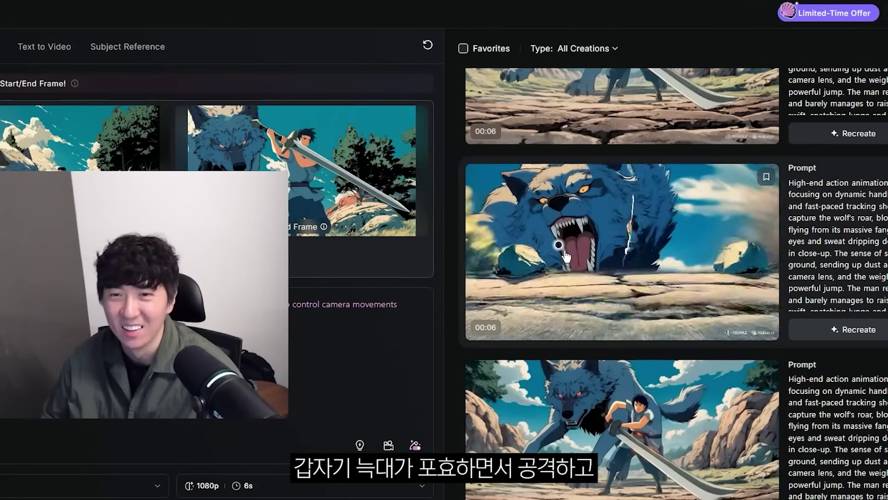
{"action": "scroll", "coordinate": [563, 252], "scroll_direction": "up", "scroll_amount": 1}
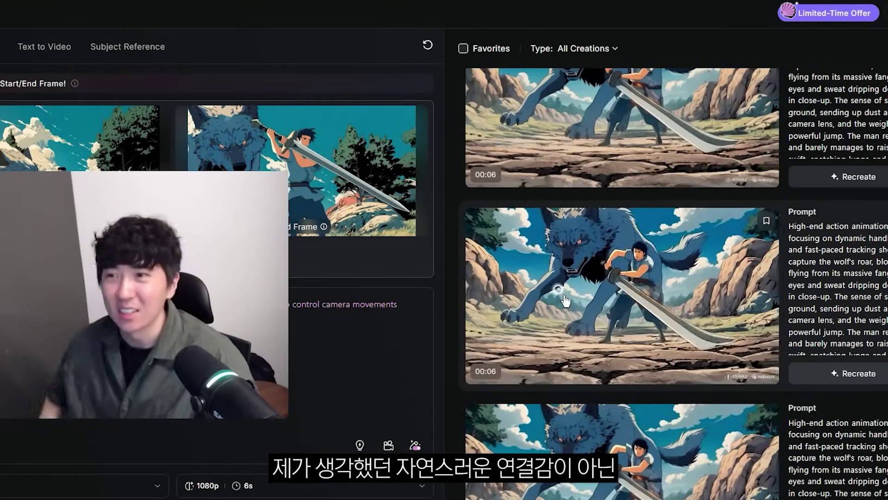
{"action": "scroll", "coordinate": [601, 314], "scroll_direction": "up", "scroll_amount": 5}
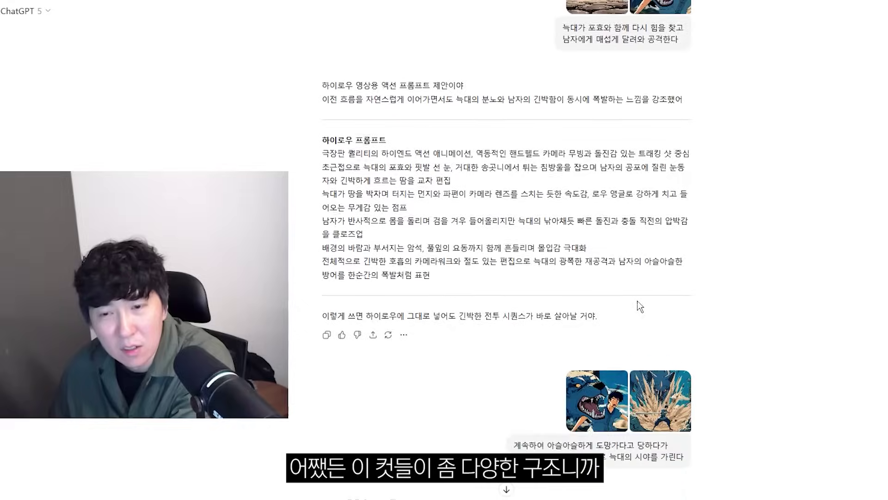
Step: Switch to ChatGPT and enlarge both images of the dust-blinding request, the wolf's jaws behind the fleeing man and the dust explosion
{"action": "scroll", "coordinate": [638, 303], "scroll_direction": "up", "scroll_amount": 2}
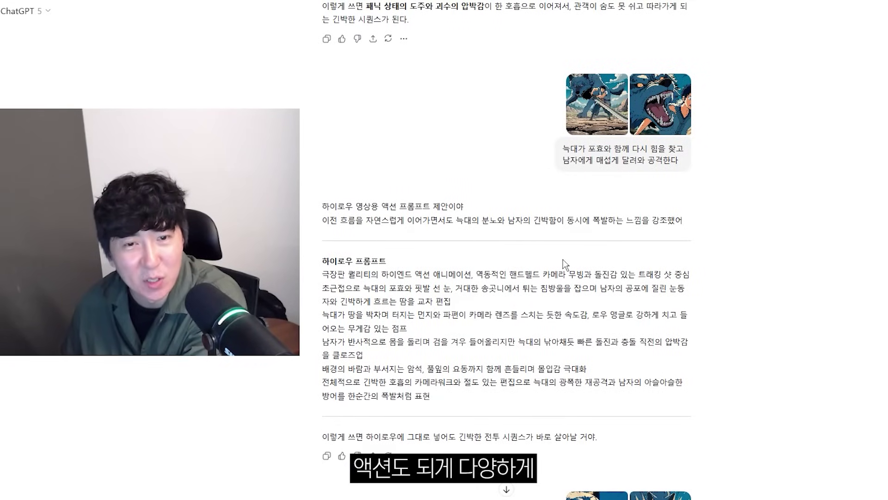
{"action": "scroll", "coordinate": [581, 235], "scroll_direction": "down", "scroll_amount": 5}
{"action": "scroll", "coordinate": [581, 236], "scroll_direction": "down", "scroll_amount": 1}
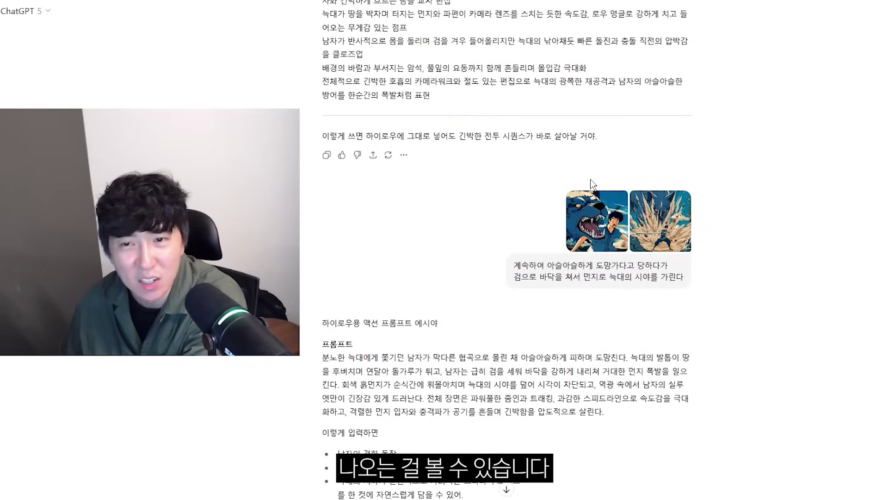
{"action": "left_click", "coordinate": [590, 239]}
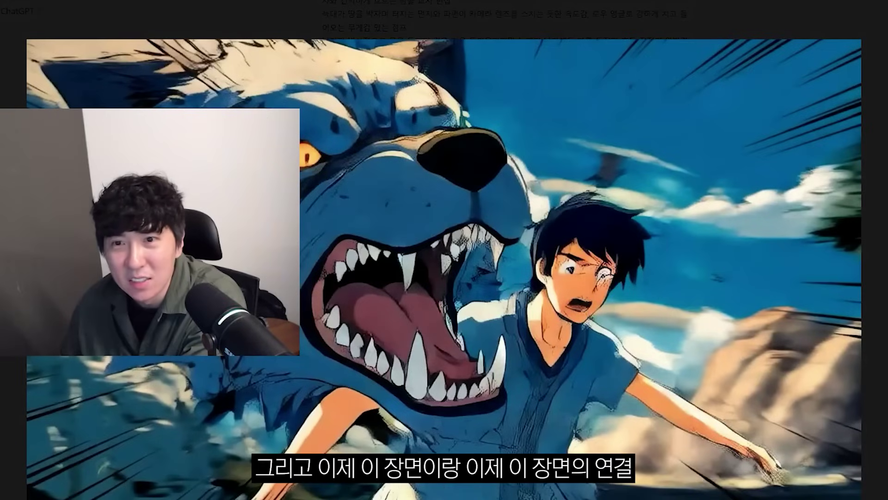
{"action": "key", "text": "Escape"}
{"action": "left_click", "coordinate": [682, 237]}
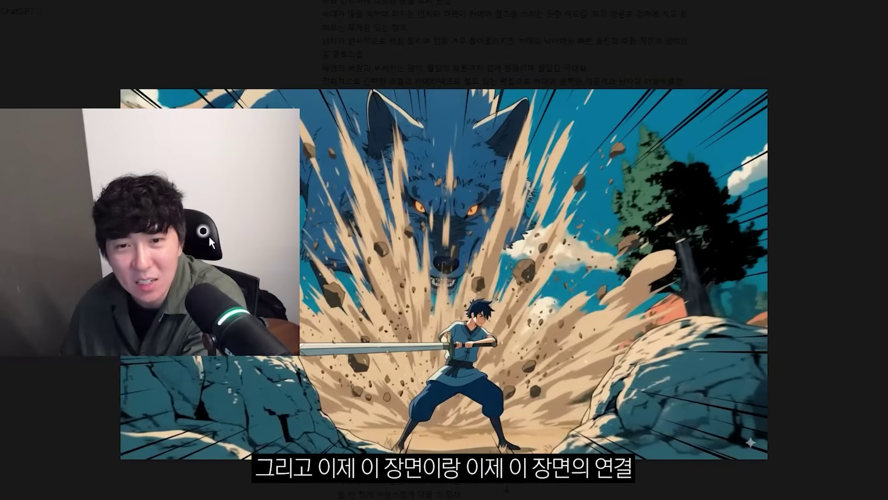
{"action": "key", "text": "Escape"}
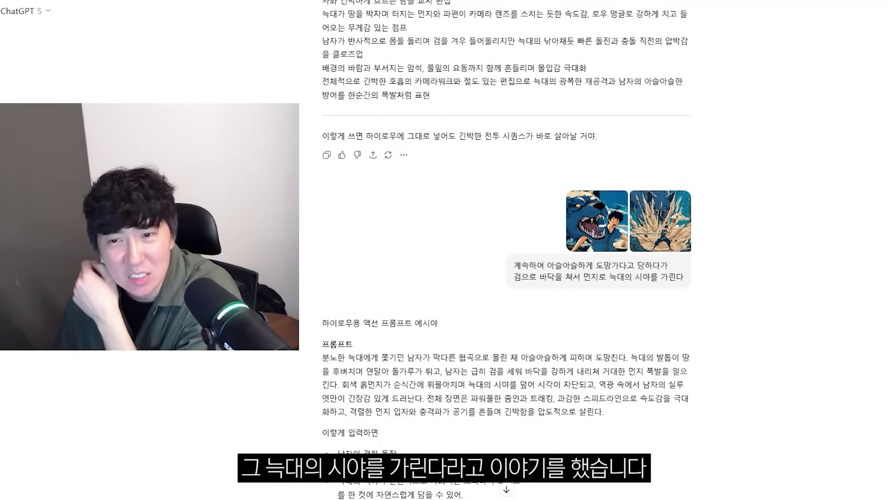
Step: Switch to Hailuo AI and preview the clips of the cornered man striking the ground to blind the wolf with dust
{"action": "scroll", "coordinate": [502, 386], "scroll_direction": "down", "scroll_amount": 3}
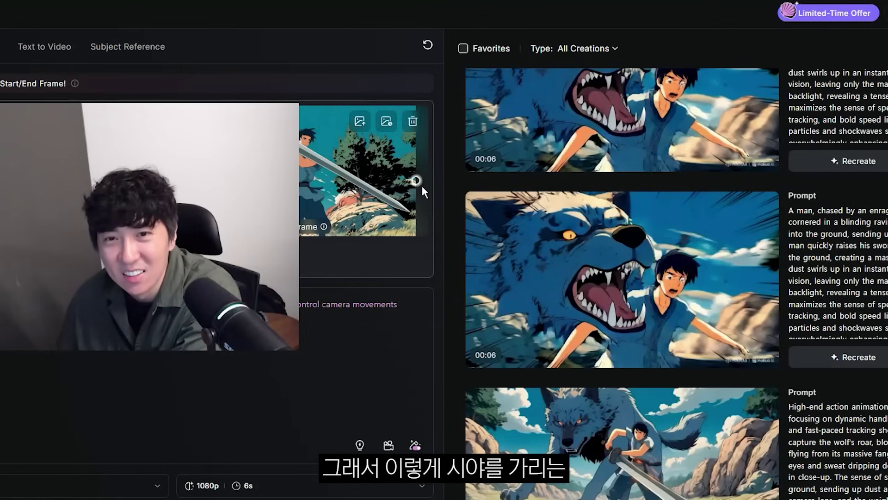
{"action": "scroll", "coordinate": [447, 186], "scroll_direction": "down", "scroll_amount": 1}
{"action": "scroll", "coordinate": [451, 191], "scroll_direction": "down", "scroll_amount": 3}
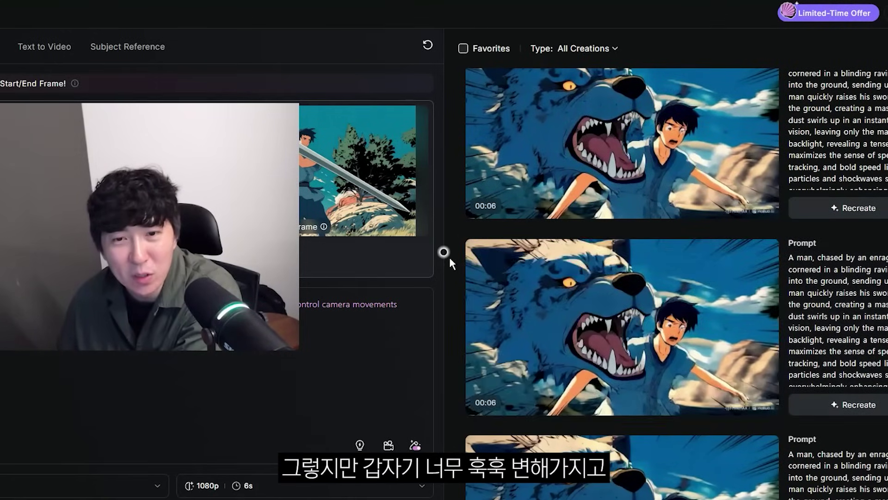
{"action": "scroll", "coordinate": [447, 255], "scroll_direction": "up", "scroll_amount": 1}
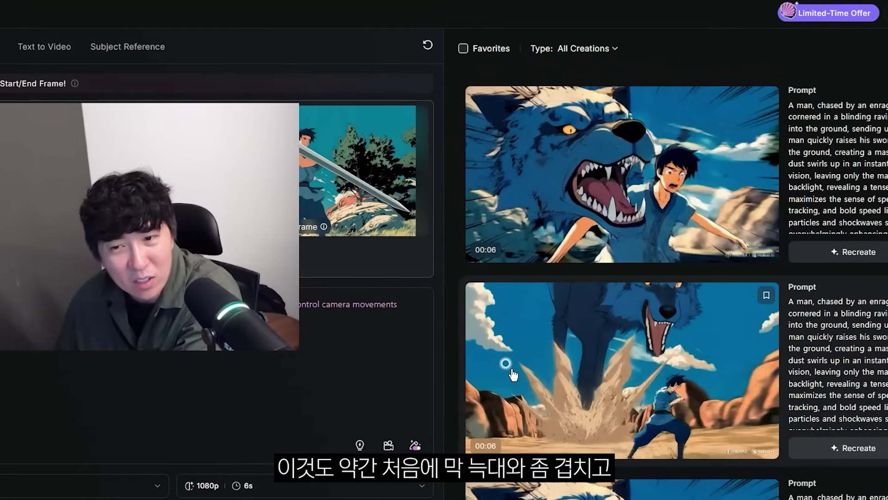
{"action": "scroll", "coordinate": [454, 351], "scroll_direction": "up", "scroll_amount": 4}
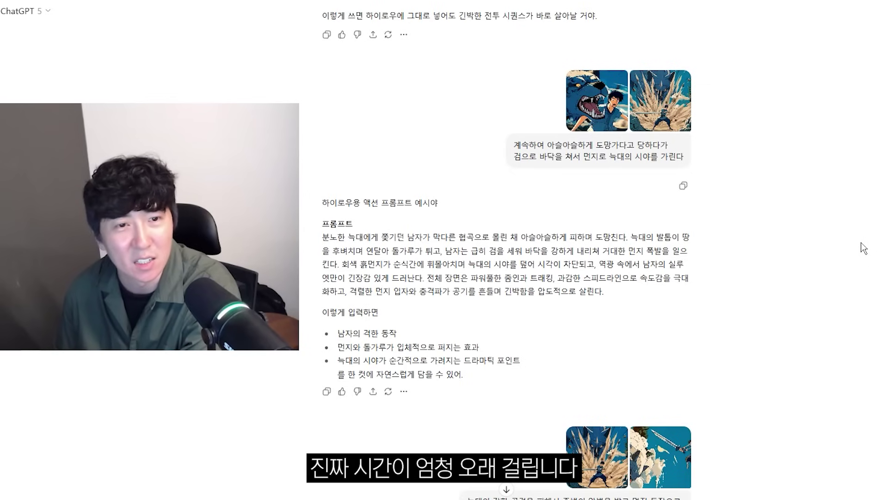
Step: Switch to ChatGPT, enlarge both images of the rock-wall leap request, and read its text about preparing a strong attack above the wolf
{"action": "scroll", "coordinate": [870, 207], "scroll_direction": "down", "scroll_amount": 5}
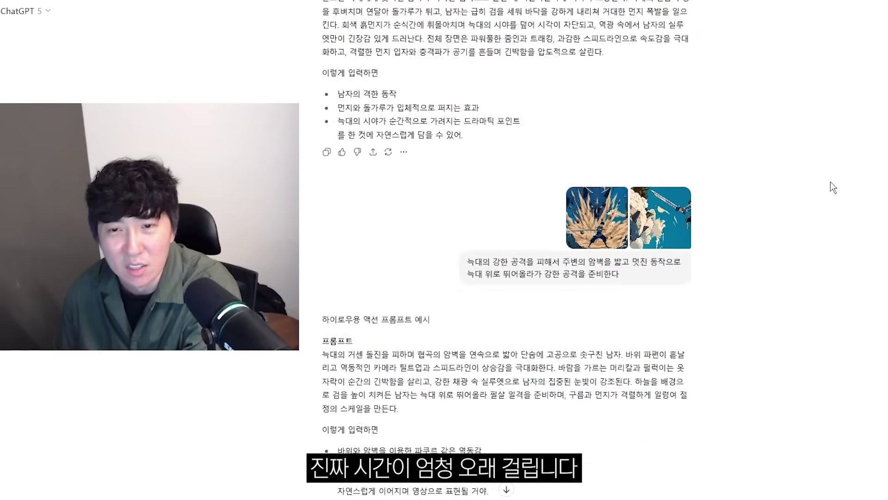
{"action": "left_click", "coordinate": [583, 207]}
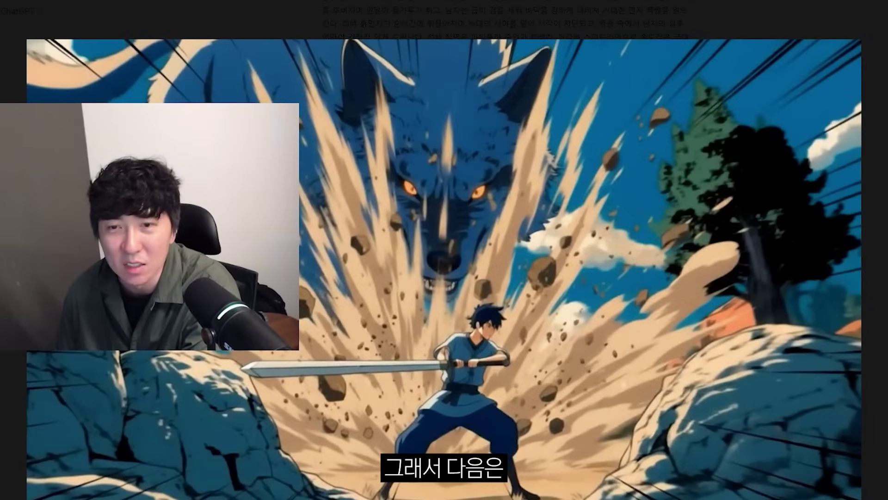
{"action": "key", "text": "Escape"}
{"action": "left_click", "coordinate": [677, 206]}
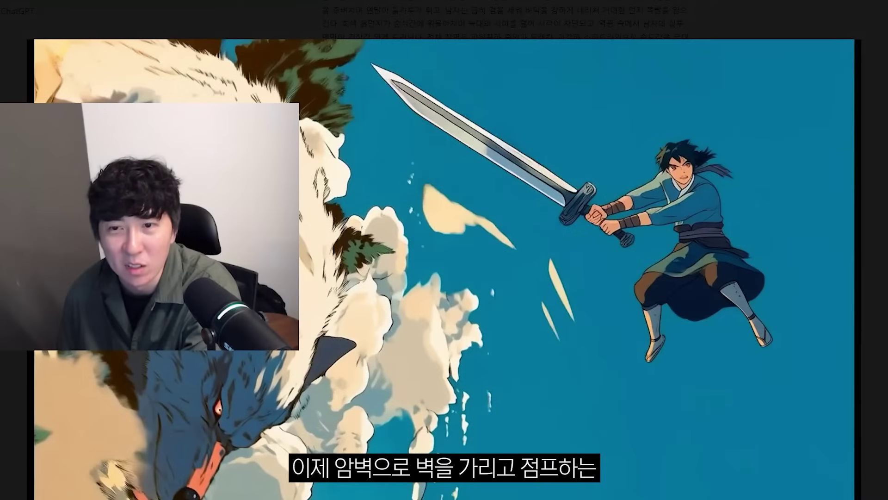
{"action": "key", "text": "Escape"}
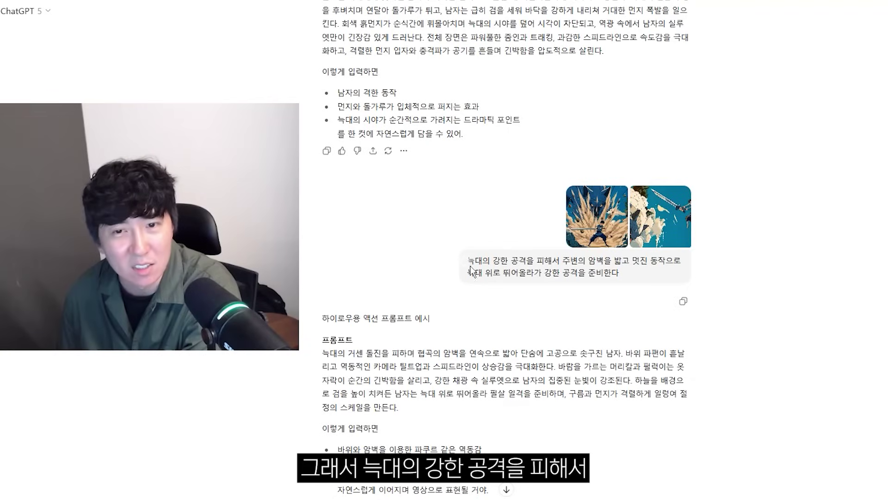
{"action": "left_click_drag", "start_coordinate": [684, 265], "coordinate": [678, 273]}
{"action": "left_click", "coordinate": [676, 275]}
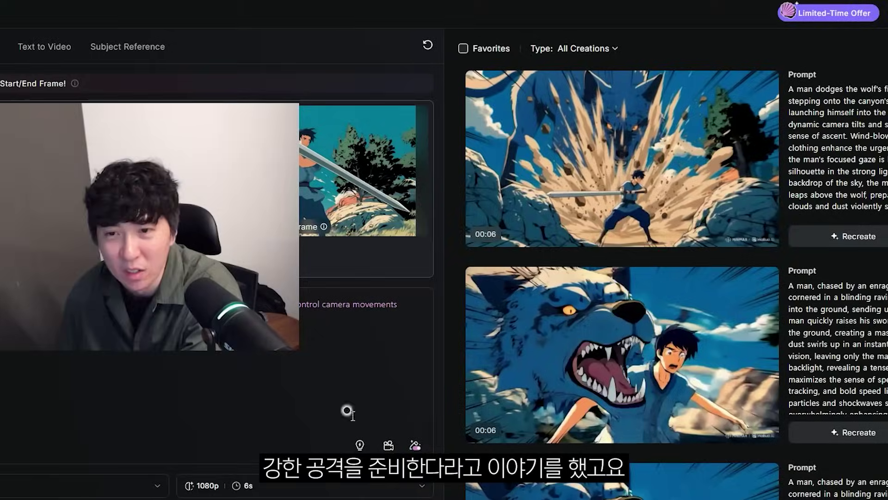
Step: Switch to Hailuo AI and preview the clips of the man dodging the wolf and leaping off the canyon walls
{"action": "scroll", "coordinate": [579, 278], "scroll_direction": "down", "scroll_amount": 2}
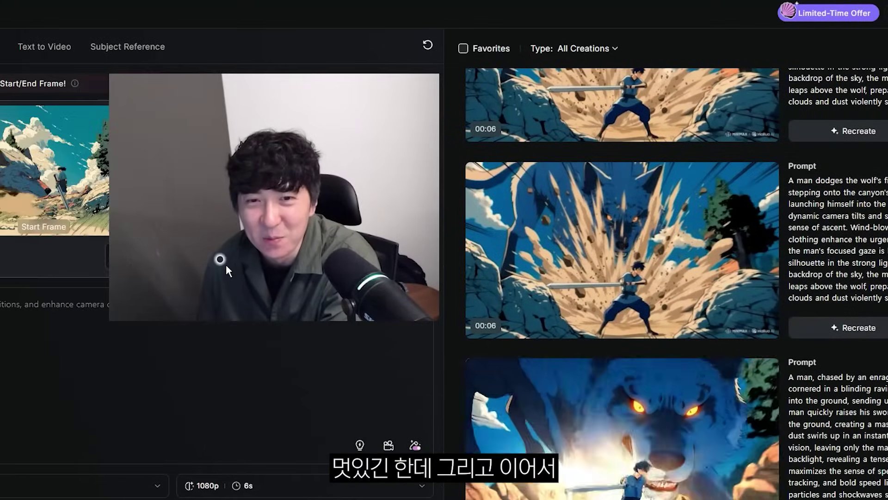
{"action": "scroll", "coordinate": [692, 245], "scroll_direction": "down", "scroll_amount": 1}
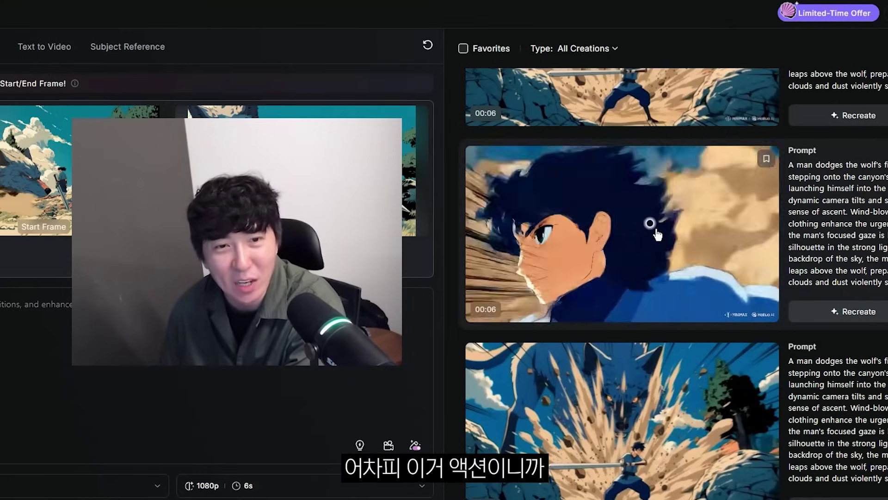
{"action": "scroll", "coordinate": [679, 258], "scroll_direction": "down", "scroll_amount": 1}
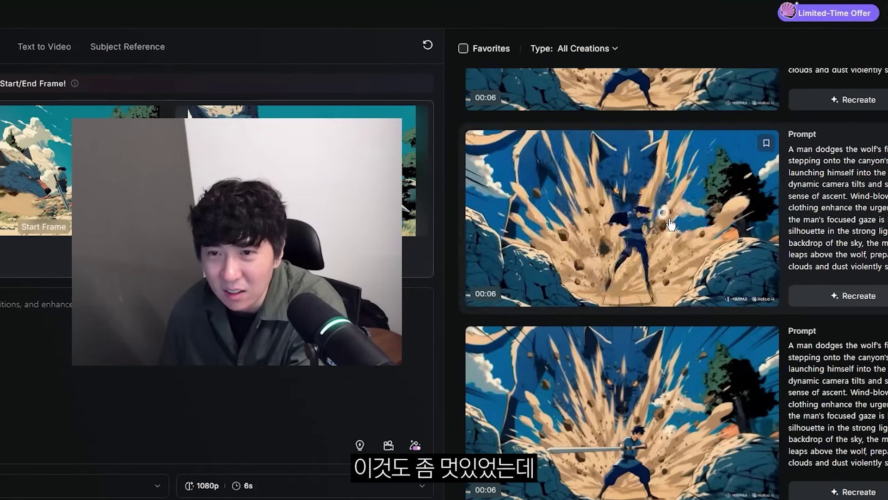
{"action": "scroll", "coordinate": [671, 224], "scroll_direction": "up", "scroll_amount": 5}
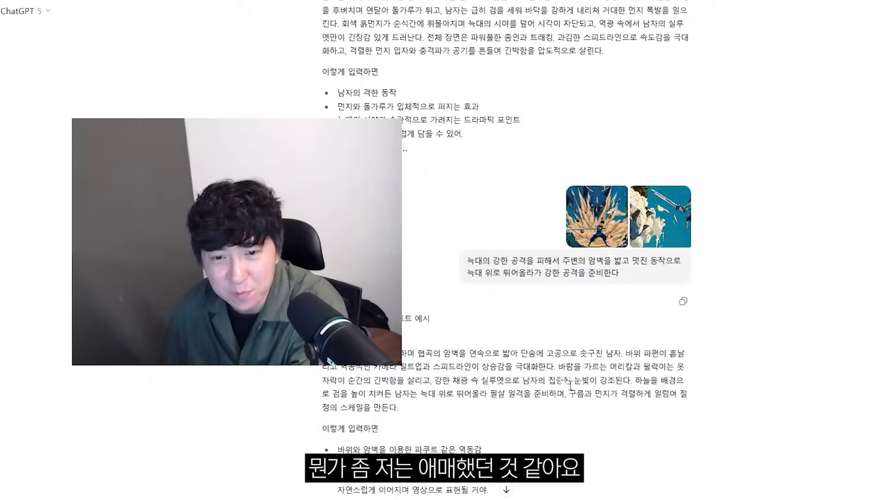
Step: Switch to ChatGPT and enlarge both images of the drone-view battle request, the midair swordsman and the overhead chase with the white wolf
{"action": "scroll", "coordinate": [621, 322], "scroll_direction": "down", "scroll_amount": 10}
{"action": "left_click", "coordinate": [620, 197]}
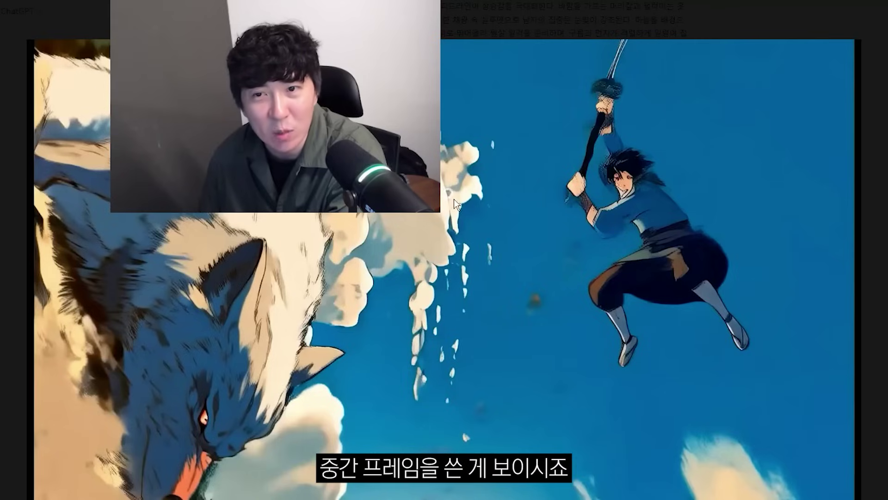
{"action": "key", "text": "Escape"}
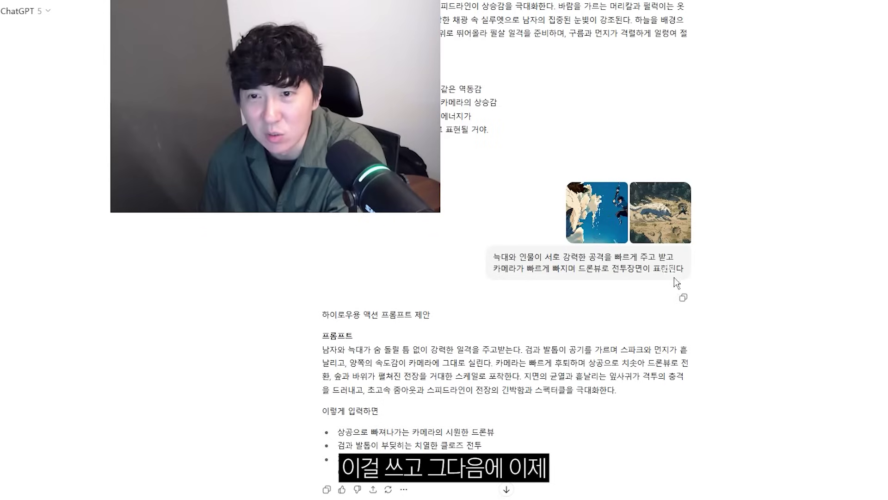
{"action": "left_click", "coordinate": [674, 206]}
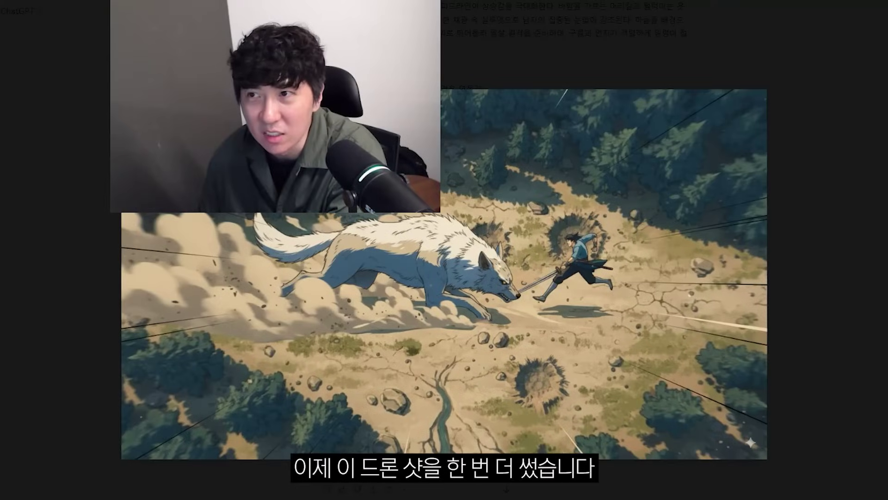
{"action": "key", "text": "Escape"}
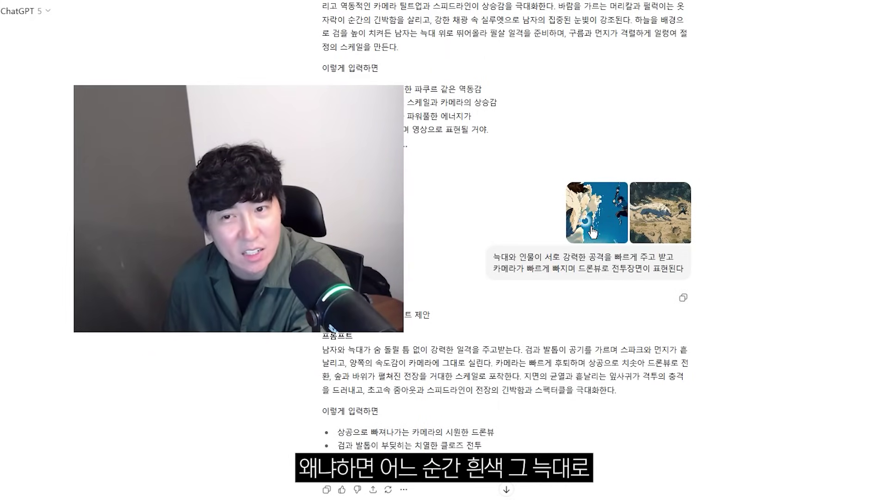
Step: Read the request for rapid attack exchanges pulling back to a drone view, and highlight the full action prompt written for it
{"action": "left_click", "coordinate": [642, 221]}
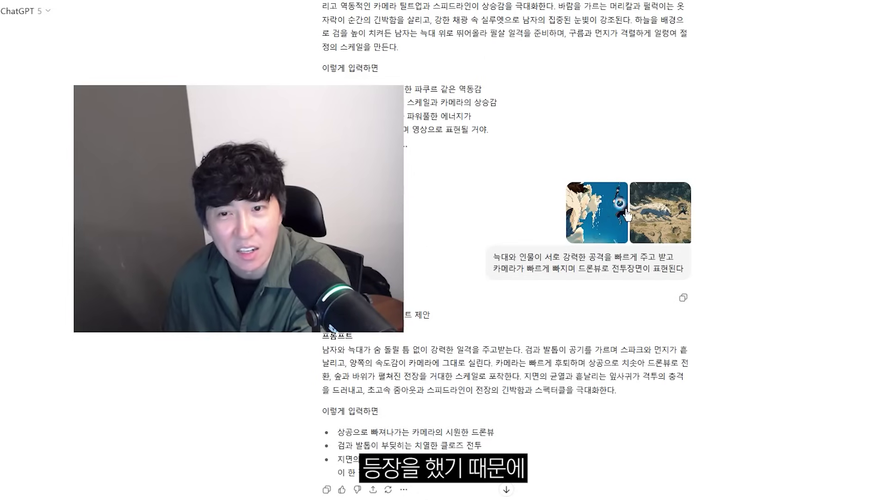
{"action": "mouse_move", "coordinate": [241, 238]}
{"action": "left_mouse_down"}
{"action": "mouse_move", "coordinate": [196, 262]}
{"action": "mouse_move", "coordinate": [170, 262]}
{"action": "mouse_move", "coordinate": [242, 252]}
{"action": "left_mouse_up"}
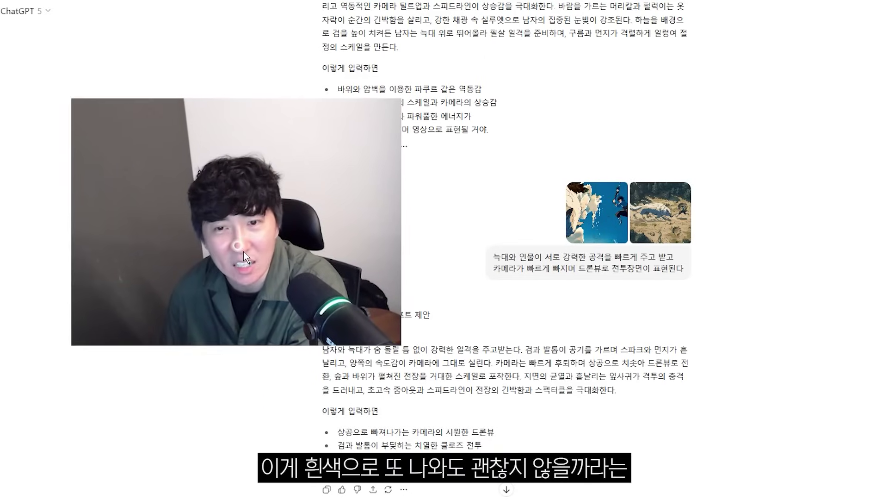
{"action": "scroll", "coordinate": [507, 226], "scroll_direction": "down", "scroll_amount": 2}
{"action": "scroll", "coordinate": [497, 301], "scroll_direction": "up", "scroll_amount": 2}
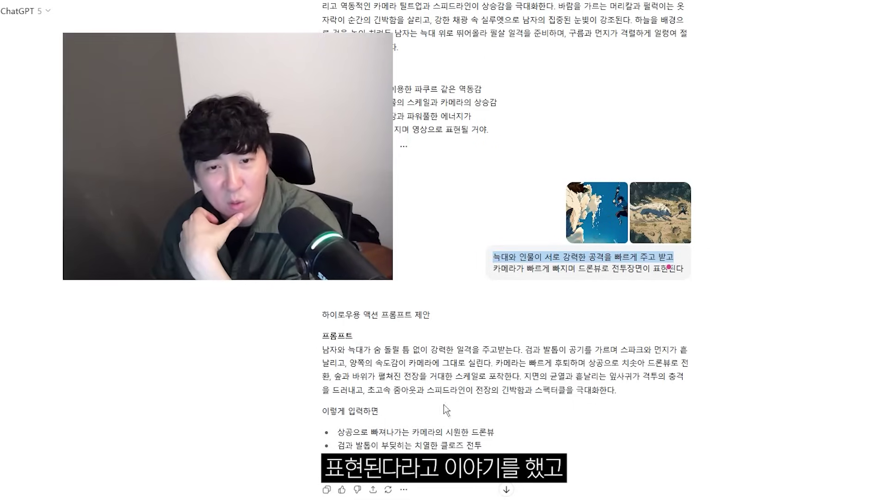
{"action": "scroll", "coordinate": [443, 403], "scroll_direction": "down", "scroll_amount": 1}
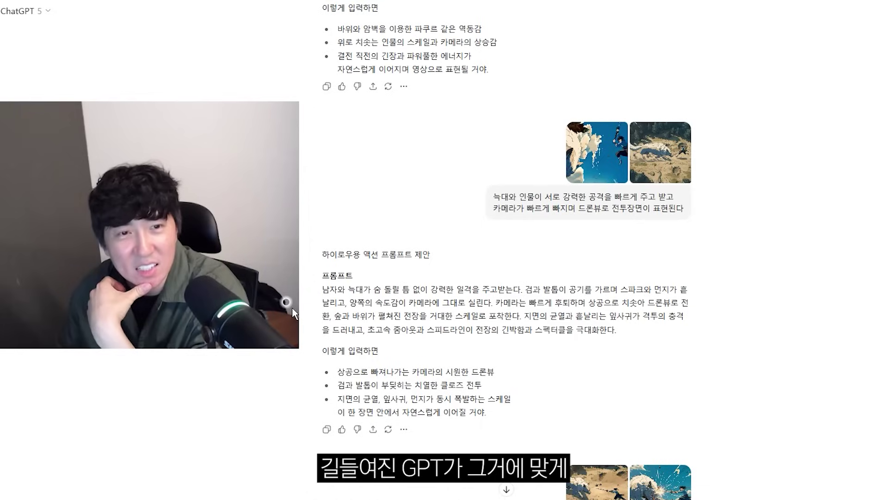
{"action": "left_click_drag", "start_coordinate": [322, 289], "coordinate": [632, 329]}
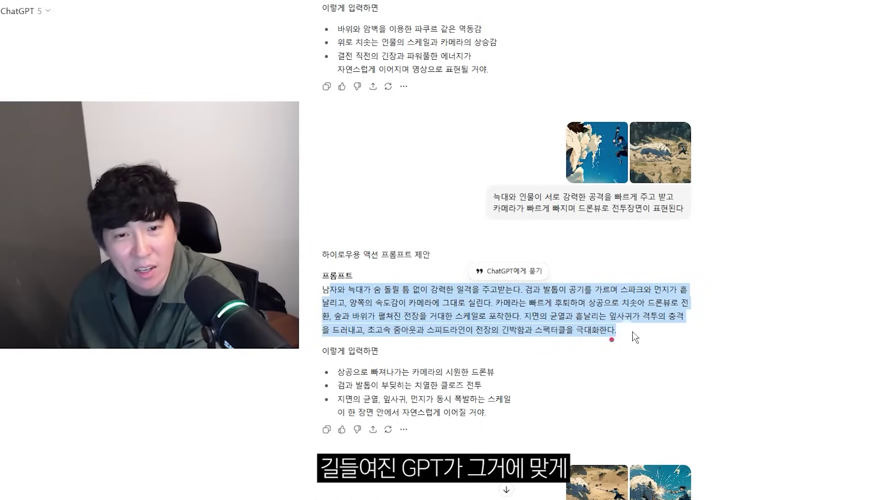
Step: Switch to Hailuo AI and preview the clips of the man and wolf exchanging blows before the drone view
{"action": "left_click", "coordinate": [428, 390]}
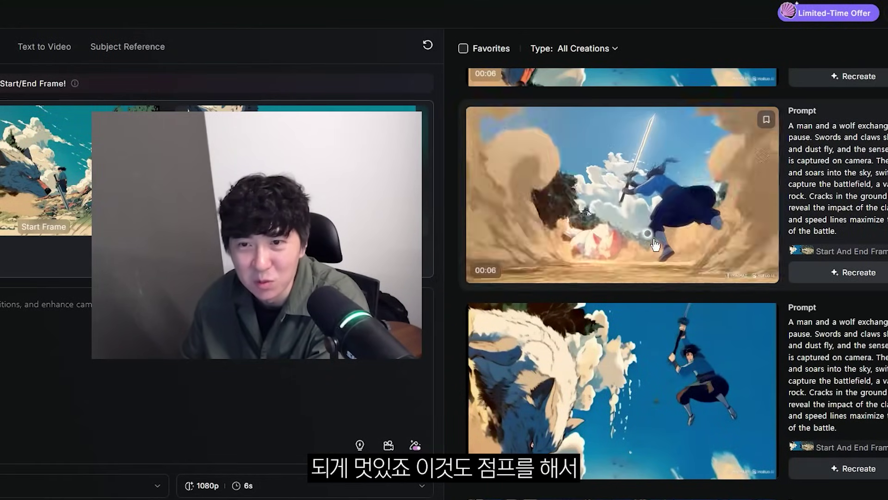
{"action": "scroll", "coordinate": [657, 263], "scroll_direction": "up", "scroll_amount": 1}
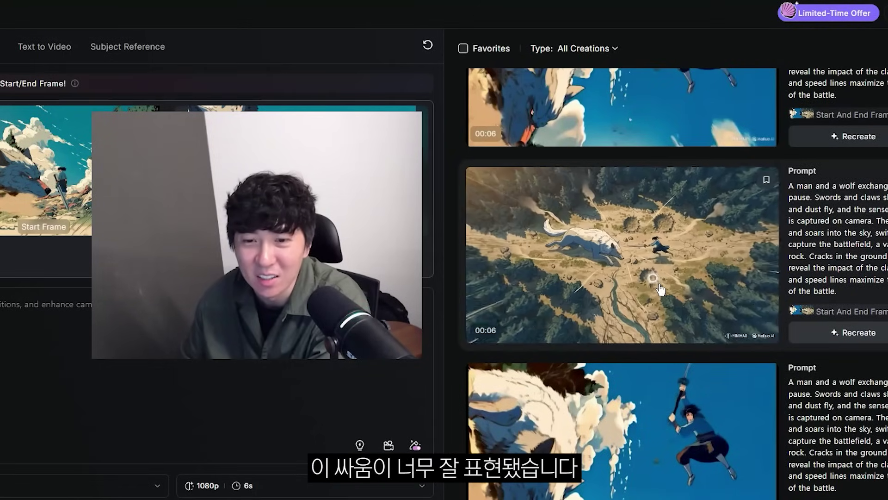
Step: Preview the drone-view ending of the clip in which the wolf chases the swordsman across the cratered clearing
{"action": "scroll", "coordinate": [880, 347], "scroll_direction": "up", "scroll_amount": 3}
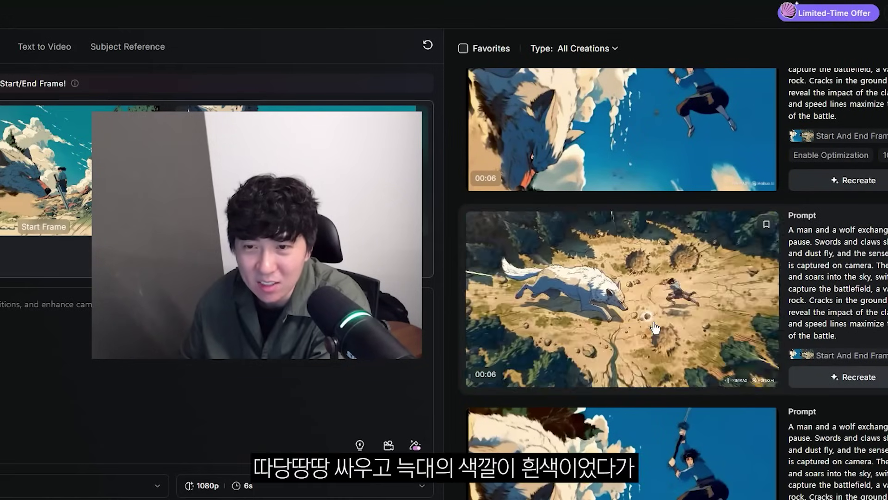
{"action": "scroll", "coordinate": [838, 298], "scroll_direction": "up", "scroll_amount": 4}
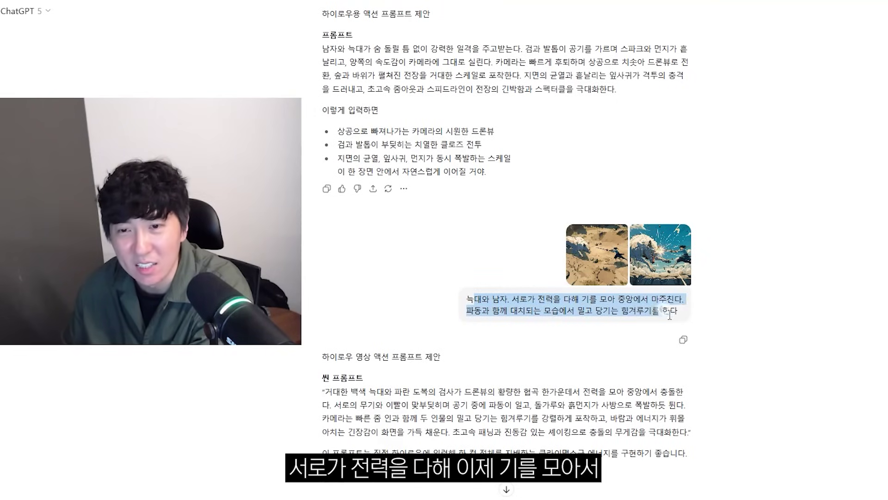
Step: Switch to ChatGPT, highlight the request for a full-power clash in the center, and enlarge its two images of the charge and the sword impact
{"action": "left_click_drag", "start_coordinate": [661, 315], "coordinate": [667, 316]}
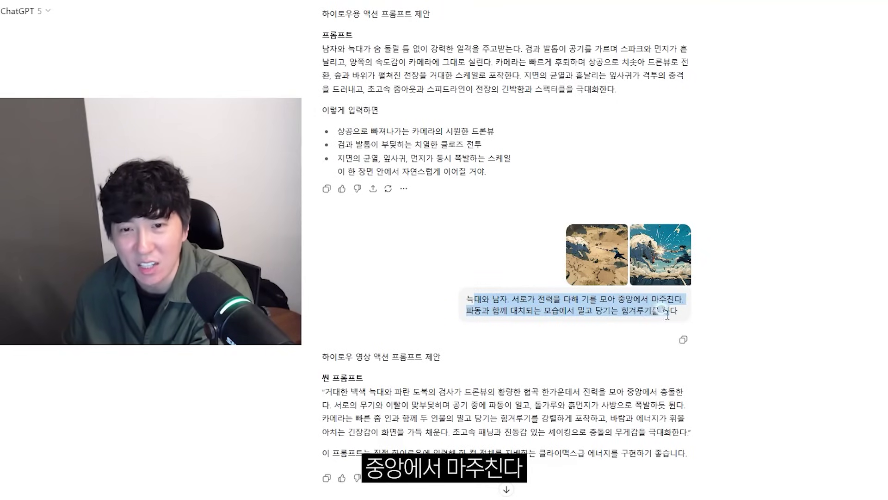
{"action": "left_click", "coordinate": [605, 277]}
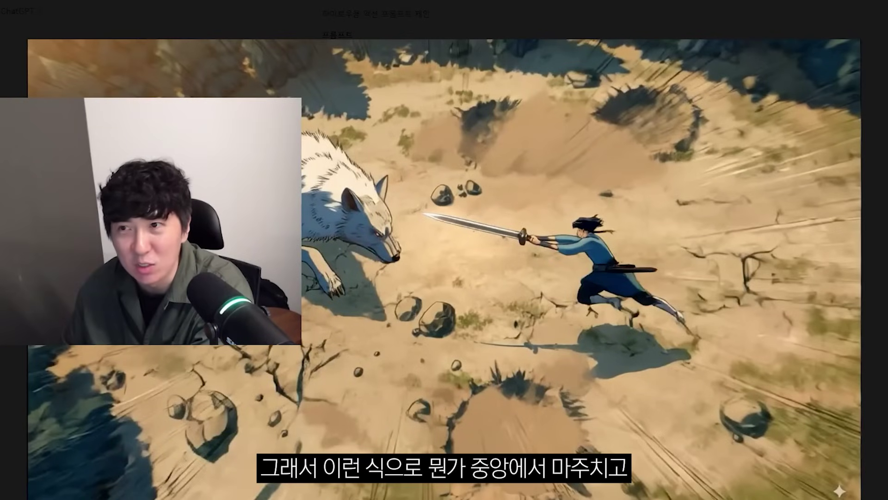
{"action": "key", "text": "Escape"}
{"action": "left_click", "coordinate": [712, 405]}
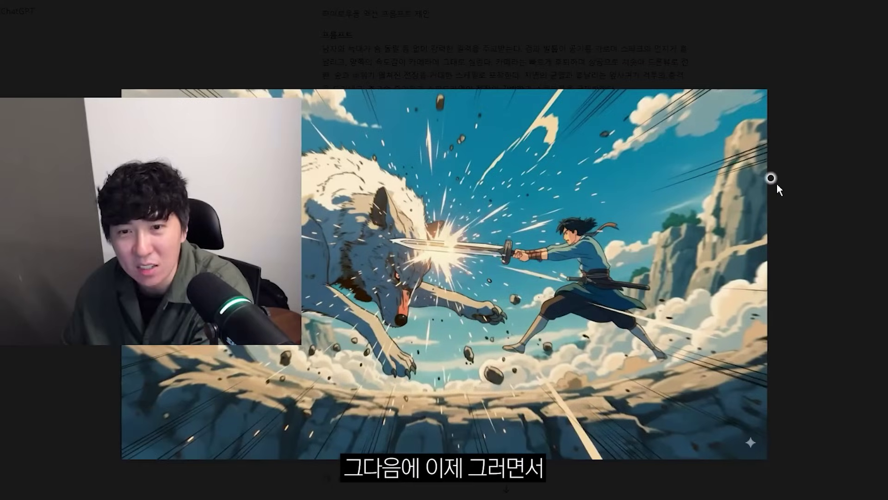
{"action": "key", "text": "Escape"}
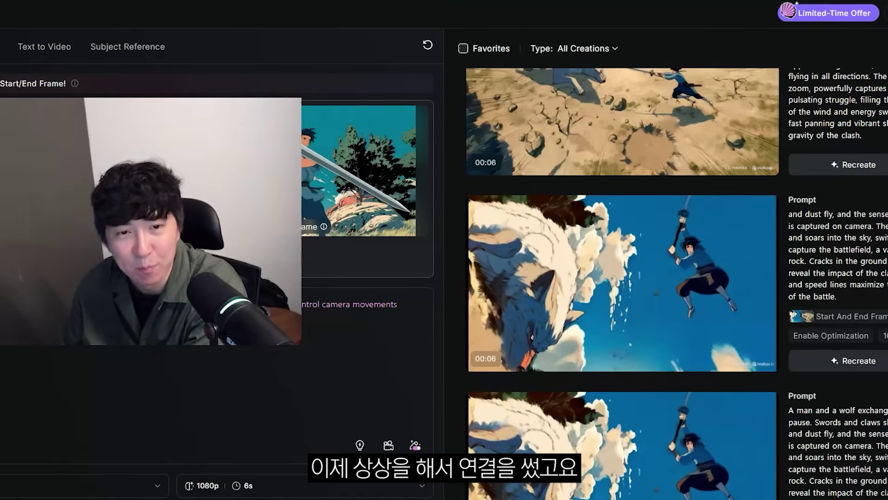
Step: Switch to Hailuo AI and preview the clips of the white wolf and swordsman colliding in the canyon
{"action": "scroll", "coordinate": [444, 248], "scroll_direction": "up", "scroll_amount": 4}
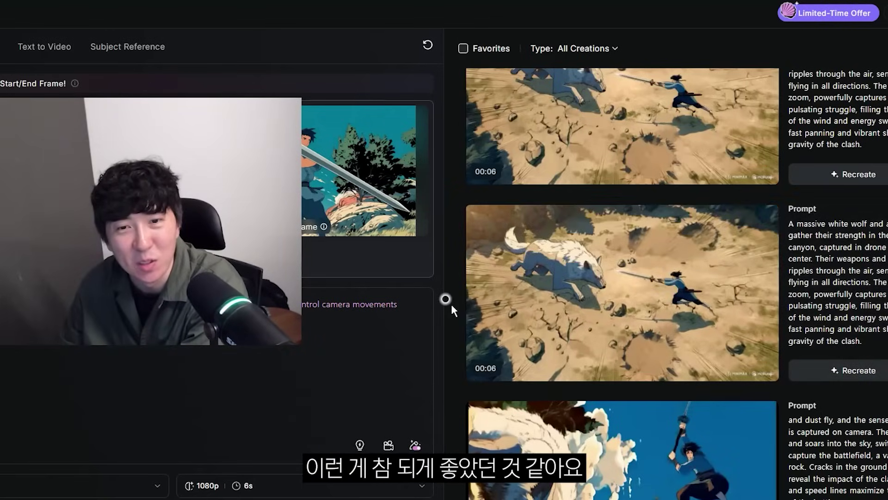
{"action": "scroll", "coordinate": [451, 304], "scroll_direction": "up", "scroll_amount": 1}
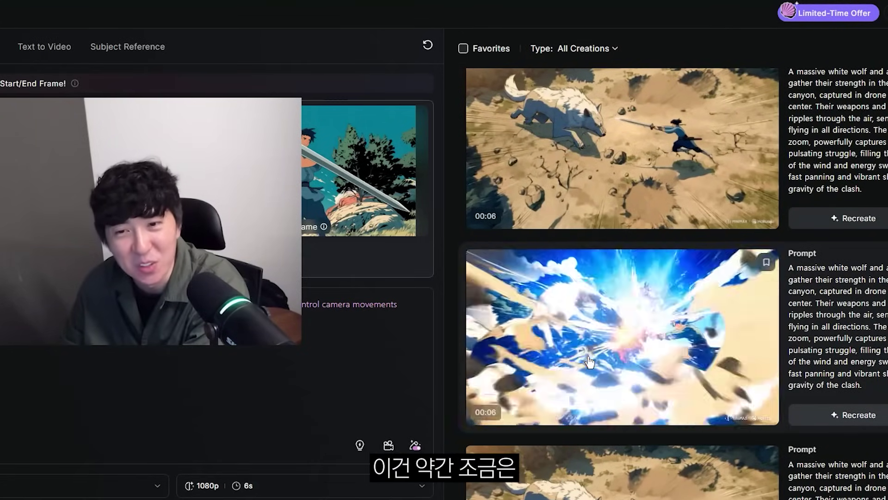
{"action": "scroll", "coordinate": [606, 372], "scroll_direction": "up", "scroll_amount": 1}
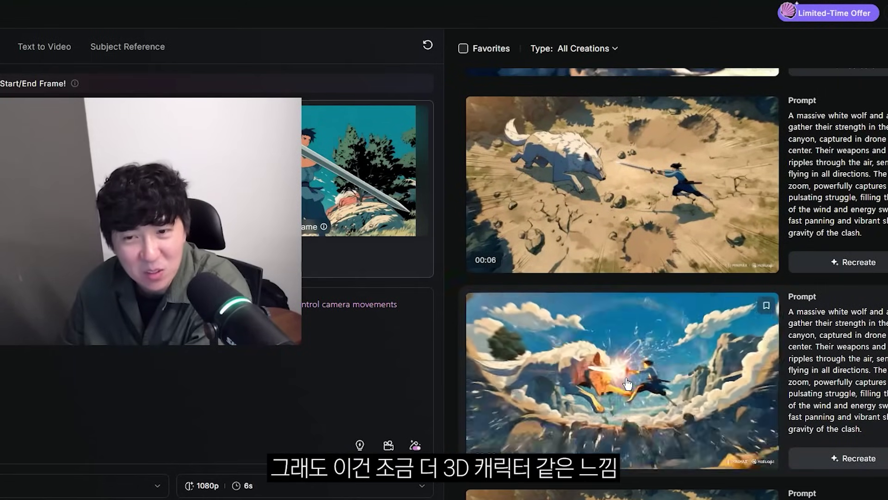
{"action": "scroll", "coordinate": [628, 384], "scroll_direction": "up", "scroll_amount": 2}
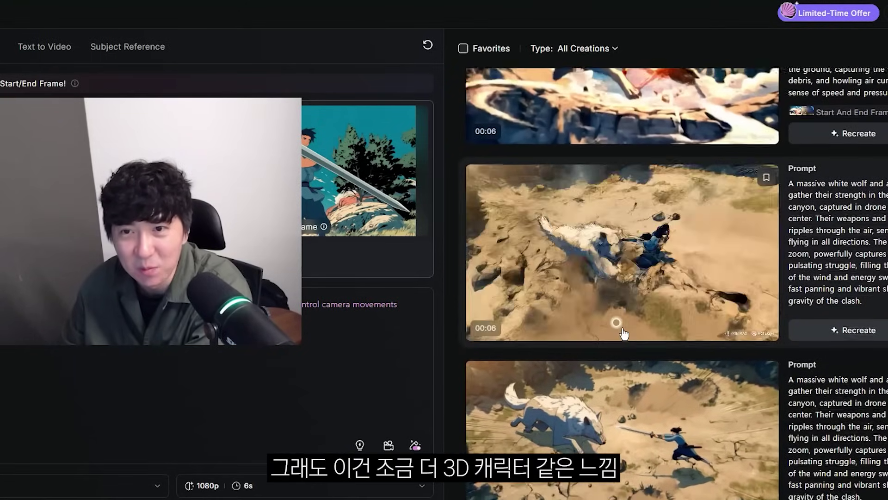
{"action": "scroll", "coordinate": [627, 333], "scroll_direction": "up", "scroll_amount": 1}
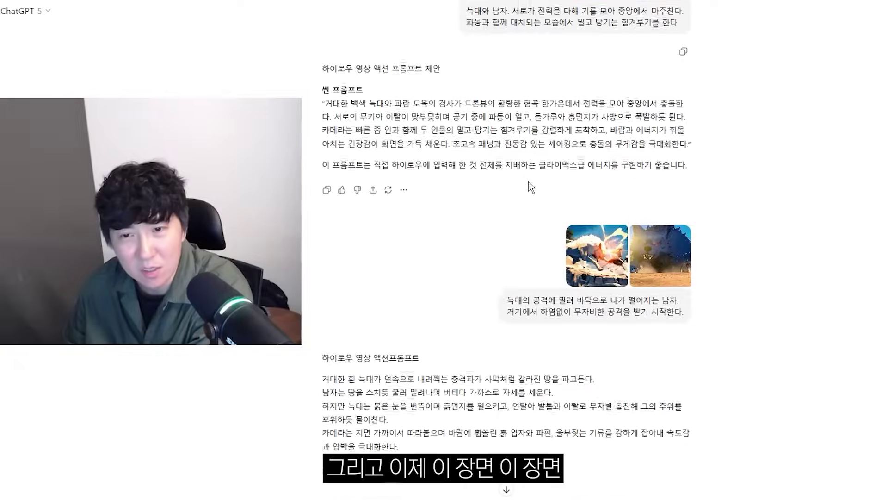
Step: Switch to ChatGPT and examine both images of the request where the man is knocked down, the clash and the red-eyed giant wolf
{"action": "left_click", "coordinate": [664, 292]}
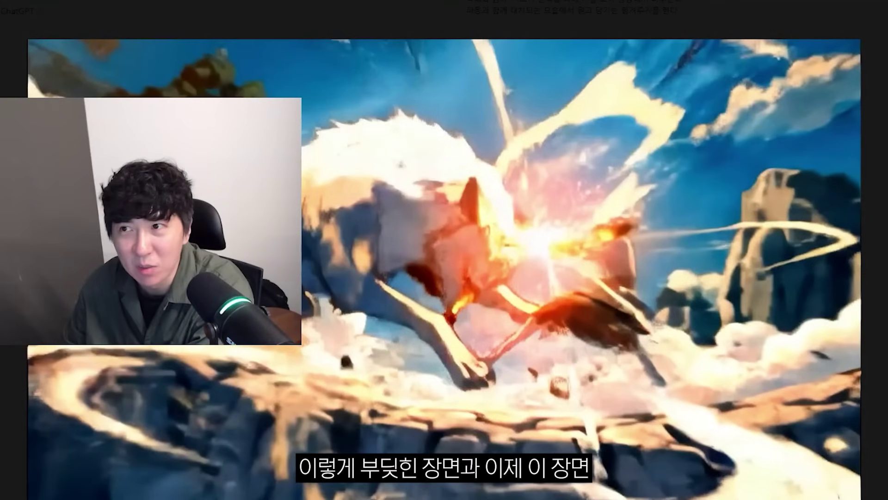
{"action": "key", "text": "Escape"}
{"action": "left_click", "coordinate": [688, 263]}
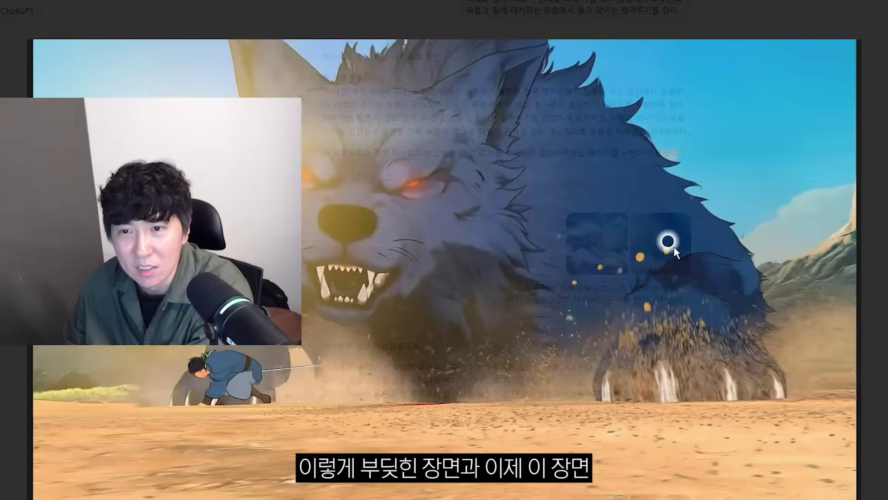
{"action": "key", "text": "Escape"}
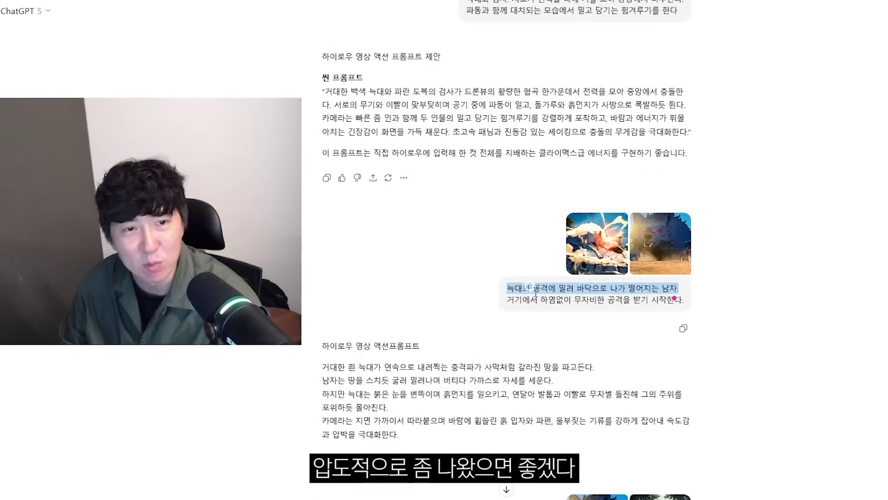
{"action": "left_click", "coordinate": [666, 240]}
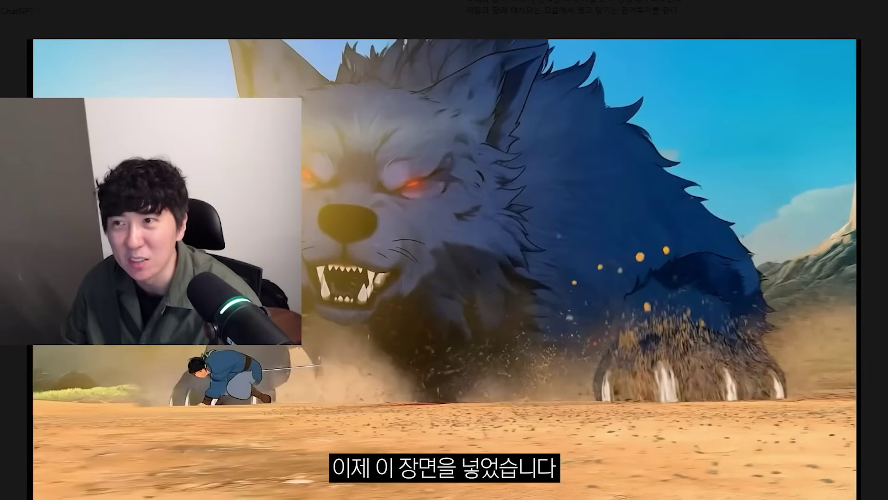
{"action": "key", "text": "Escape"}
{"action": "left_click", "coordinate": [678, 235]}
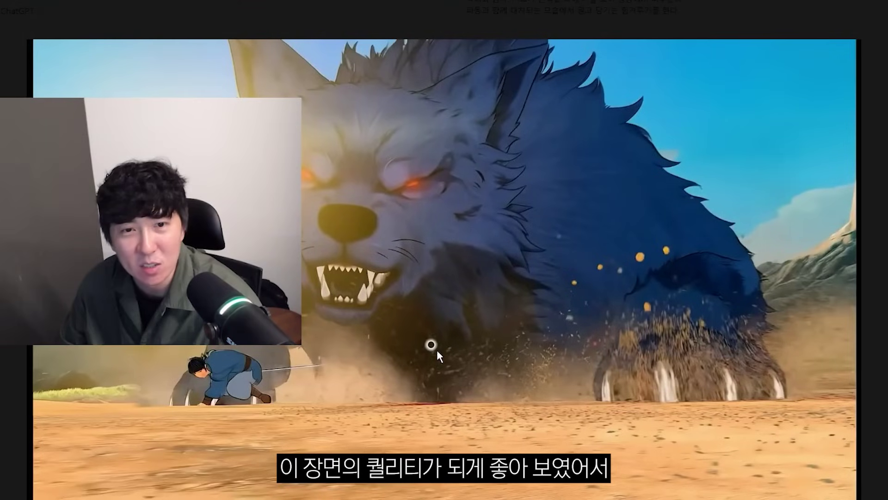
{"action": "key", "text": "Escape"}
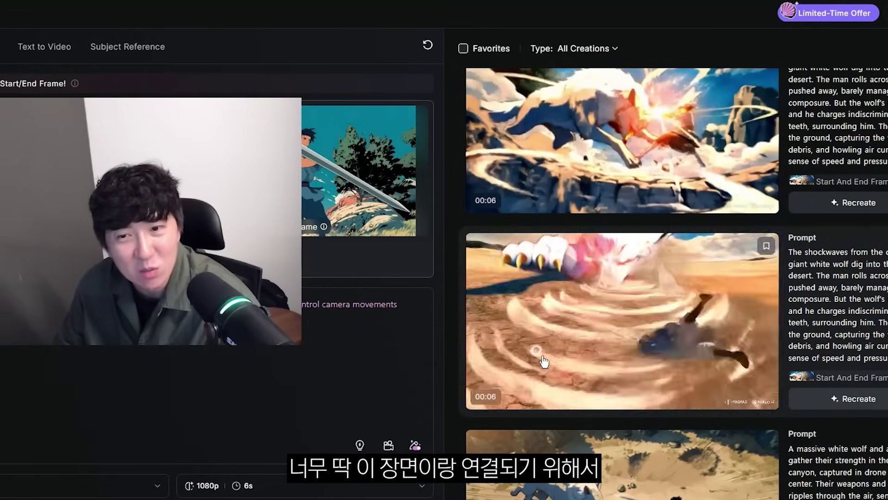
Step: Switch to Hailuo AI and preview the clips of the man being blown across the desert by the wolf's attack
{"action": "scroll", "coordinate": [463, 329], "scroll_direction": "down", "scroll_amount": 2}
{"action": "scroll", "coordinate": [463, 329], "scroll_direction": "up", "scroll_amount": 2}
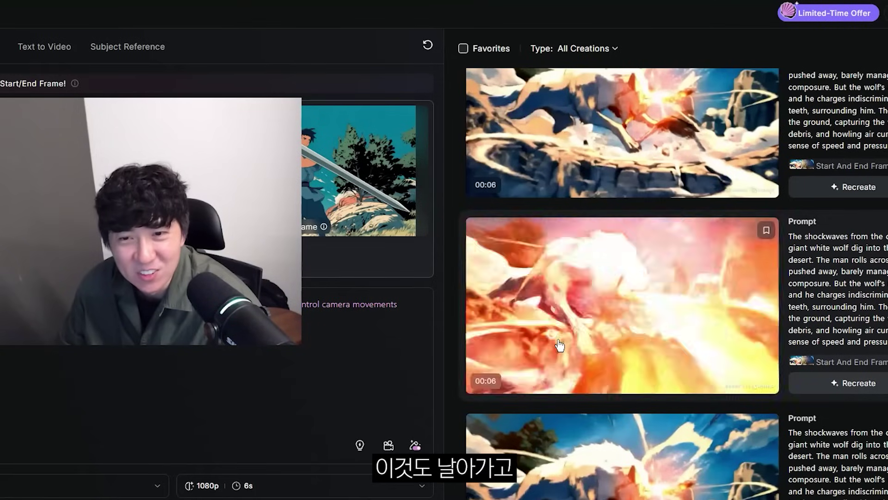
{"action": "scroll", "coordinate": [526, 341], "scroll_direction": "down", "scroll_amount": 2}
{"action": "scroll", "coordinate": [589, 317], "scroll_direction": "up", "scroll_amount": 2}
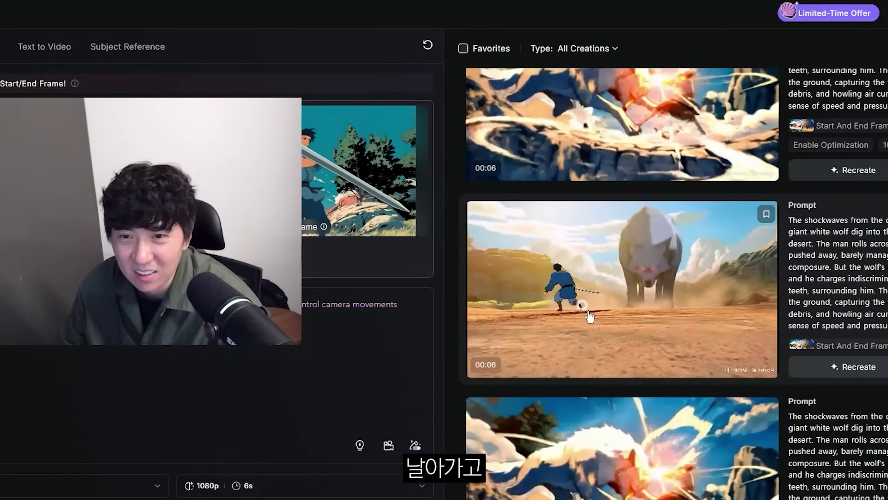
{"action": "scroll", "coordinate": [587, 296], "scroll_direction": "up", "scroll_amount": 3}
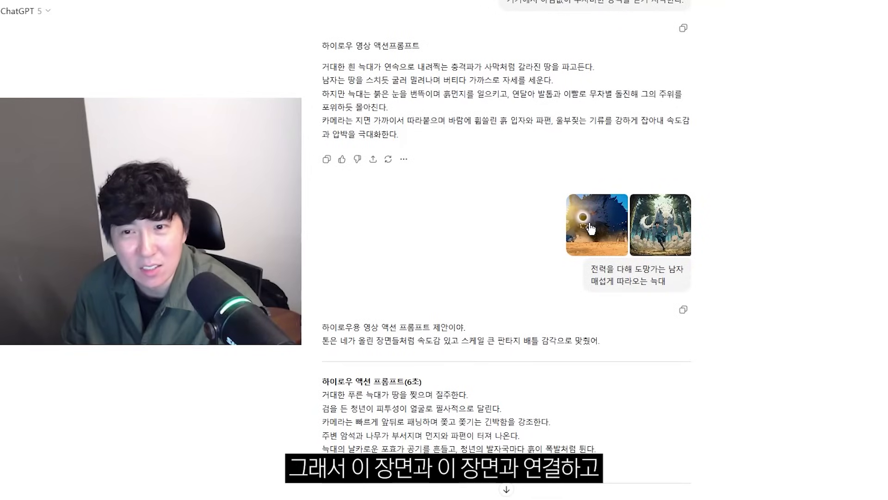
Step: Switch to ChatGPT and enlarge both images of the escape request, the giant wolf in the desert and the forest chase
{"action": "left_click", "coordinate": [589, 224]}
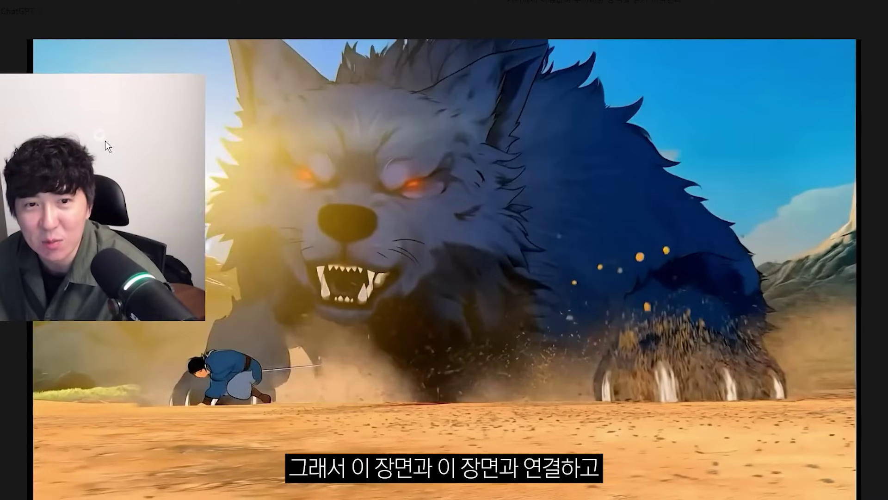
{"action": "key", "text": "Escape"}
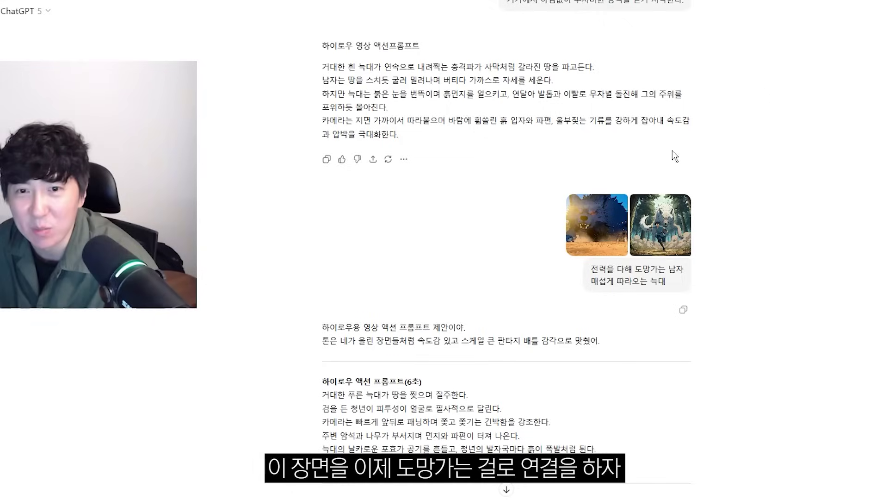
{"action": "left_click", "coordinate": [689, 242]}
{"action": "key", "text": "Escape"}
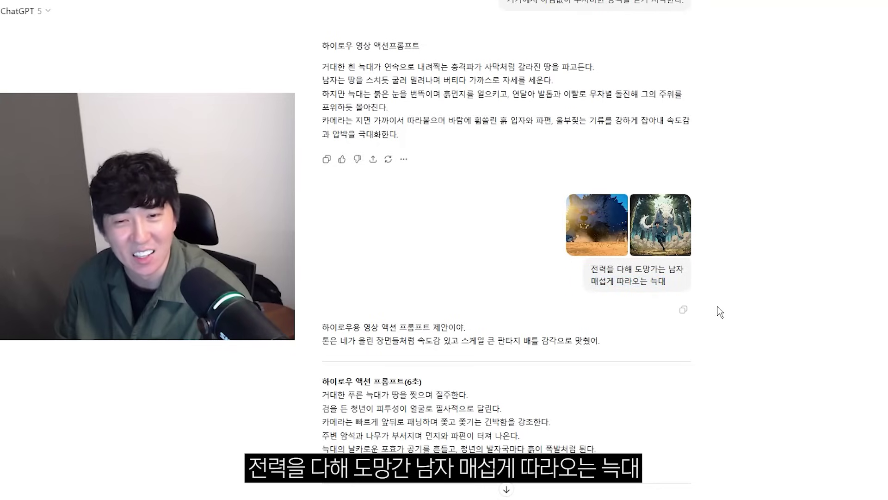
Step: Read the 6-second Hailuo action prompt written for the escape scene, highlighting its text
{"action": "scroll", "coordinate": [401, 431], "scroll_direction": "down", "scroll_amount": 3}
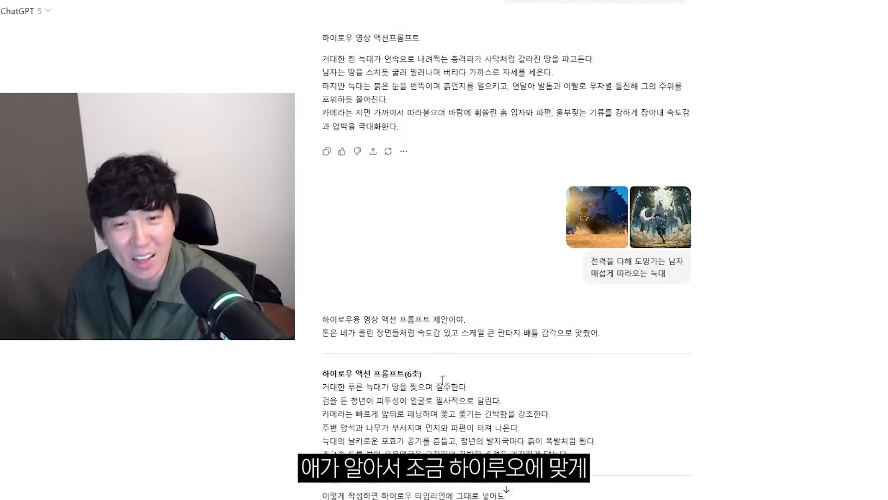
{"action": "left_click_drag", "start_coordinate": [338, 262], "coordinate": [609, 348]}
{"action": "left_click", "coordinate": [579, 309]}
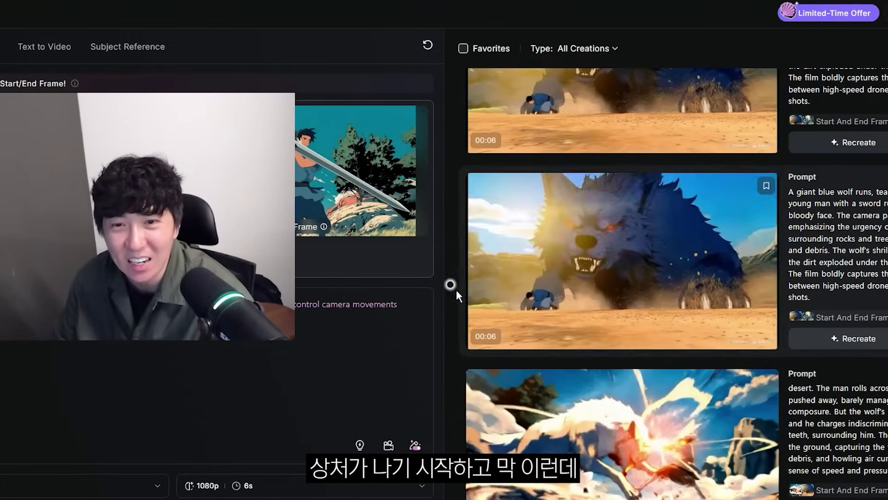
Step: Switch to Hailuo AI, preview the clips of the man fleeing the giant blue wolf, and play the forest-transition clip enlarged
{"action": "scroll", "coordinate": [459, 248], "scroll_direction": "up", "scroll_amount": 1}
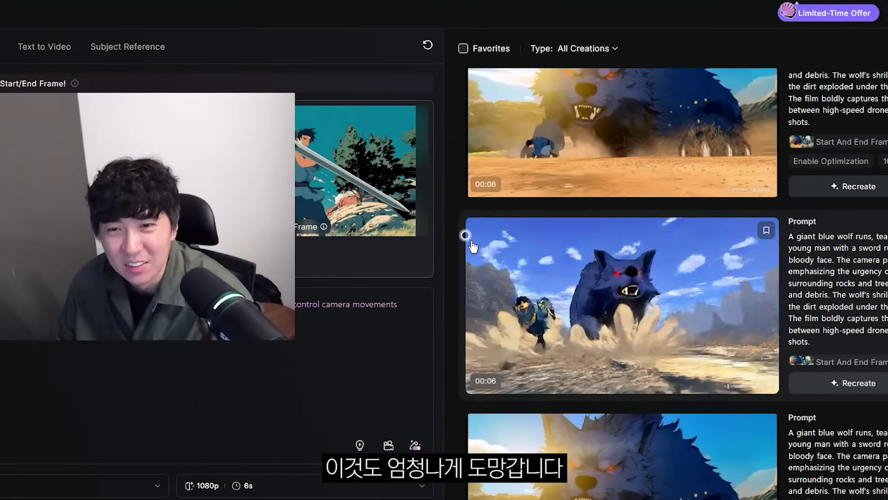
{"action": "scroll", "coordinate": [458, 254], "scroll_direction": "down", "scroll_amount": 2}
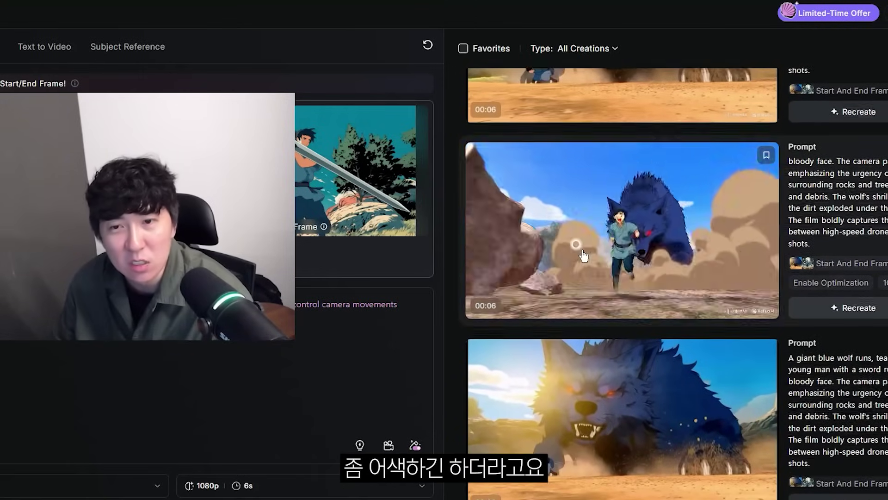
{"action": "scroll", "coordinate": [583, 256], "scroll_direction": "up", "scroll_amount": 1}
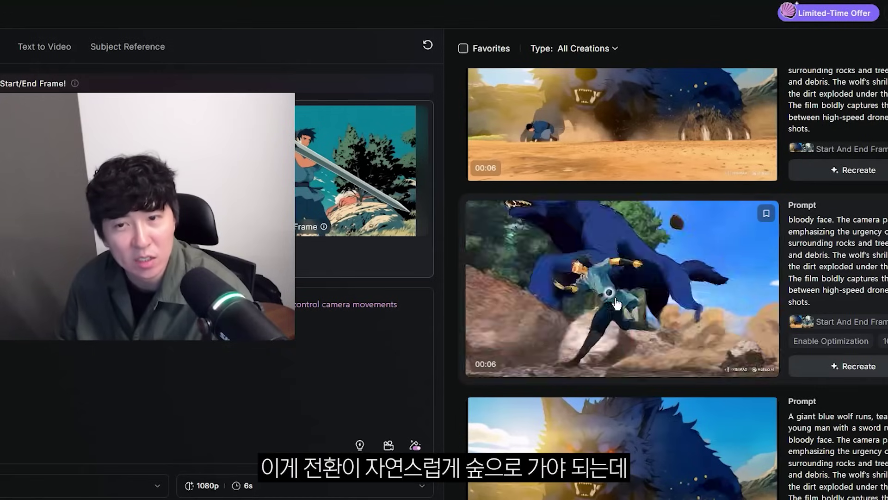
{"action": "mouse_move", "coordinate": [417, 232]}
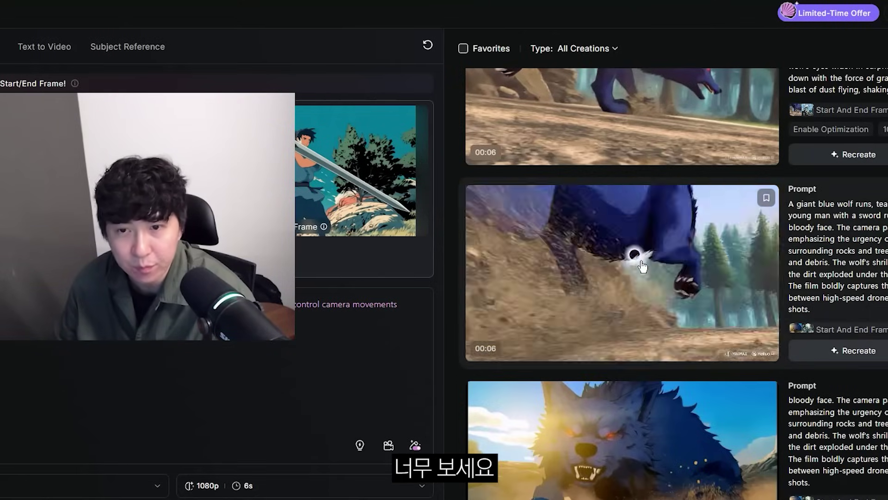
{"action": "left_click", "coordinate": [634, 264]}
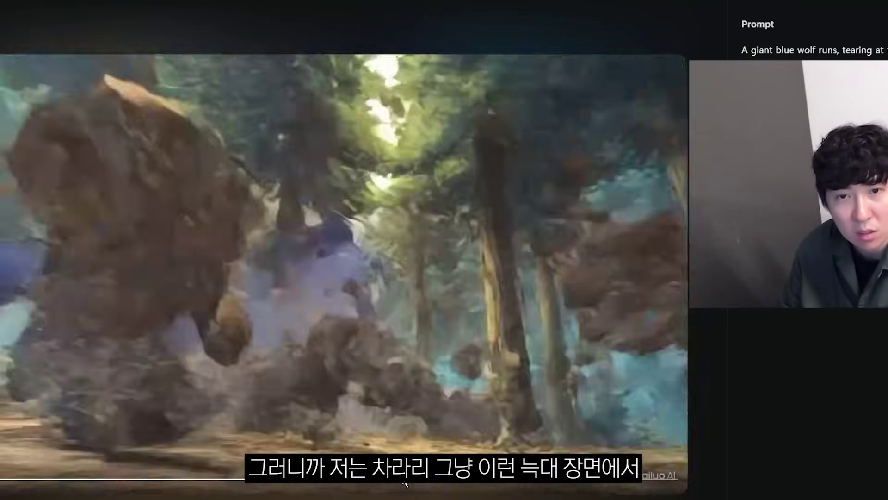
{"action": "left_click", "coordinate": [406, 429]}
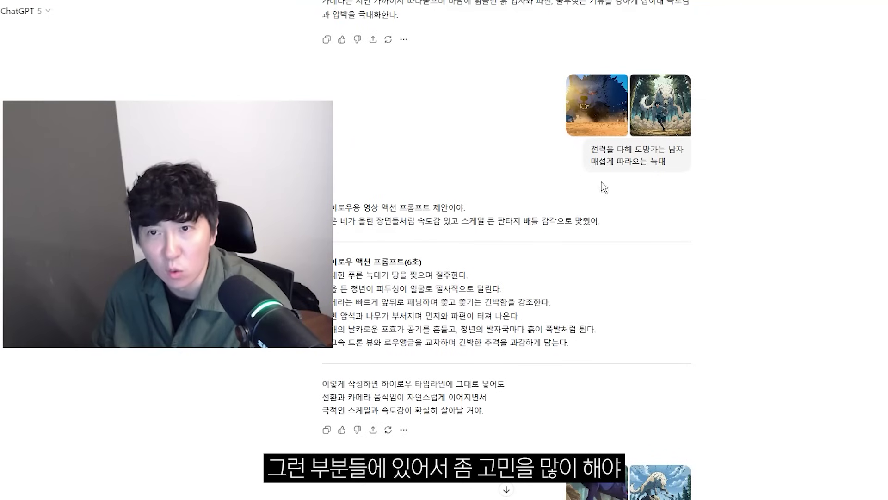
Step: Switch to ChatGPT and enlarge both images of the hidden man's ambush request, the running blue wolf and the leap at the white wolf
{"action": "scroll", "coordinate": [565, 246], "scroll_direction": "down", "scroll_amount": 5}
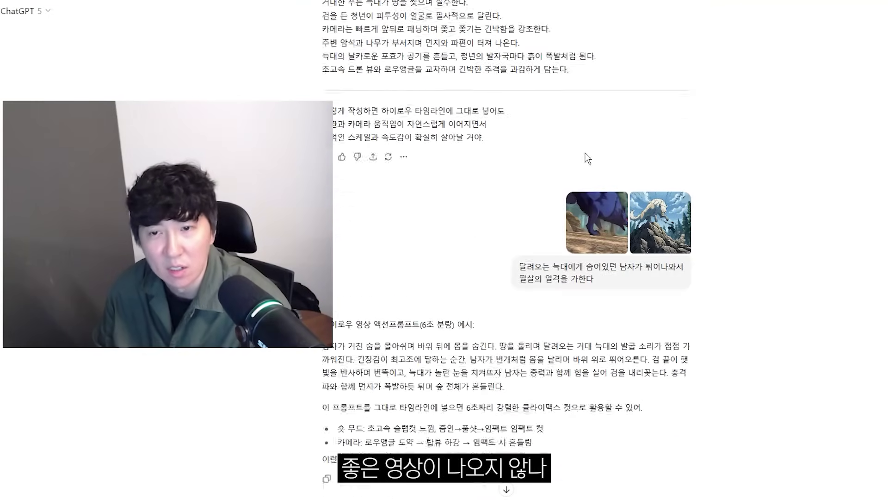
{"action": "scroll", "coordinate": [587, 169], "scroll_direction": "down", "scroll_amount": 2}
{"action": "left_click", "coordinate": [581, 137]}
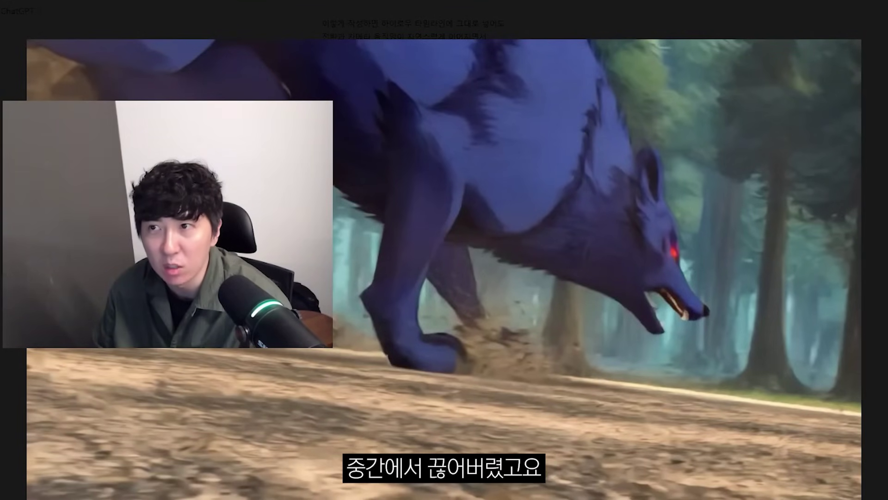
{"action": "left_click", "coordinate": [853, 46]}
{"action": "left_click", "coordinate": [670, 149]}
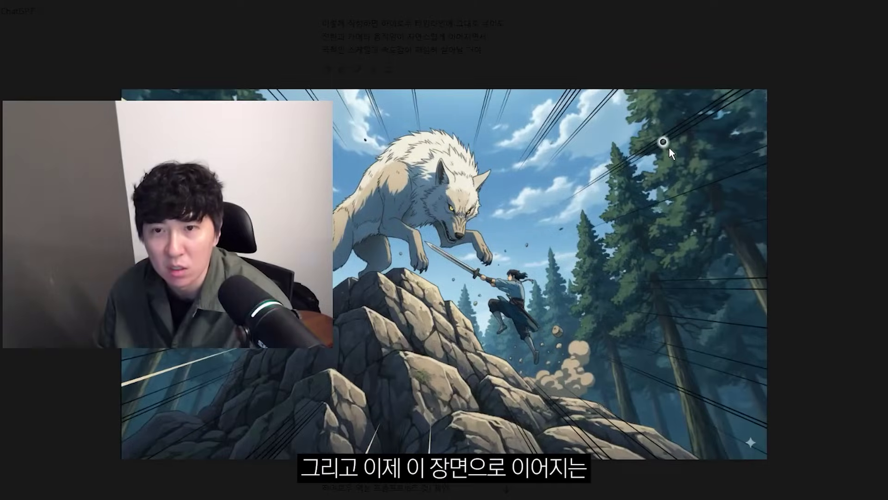
{"action": "key", "text": "Escape"}
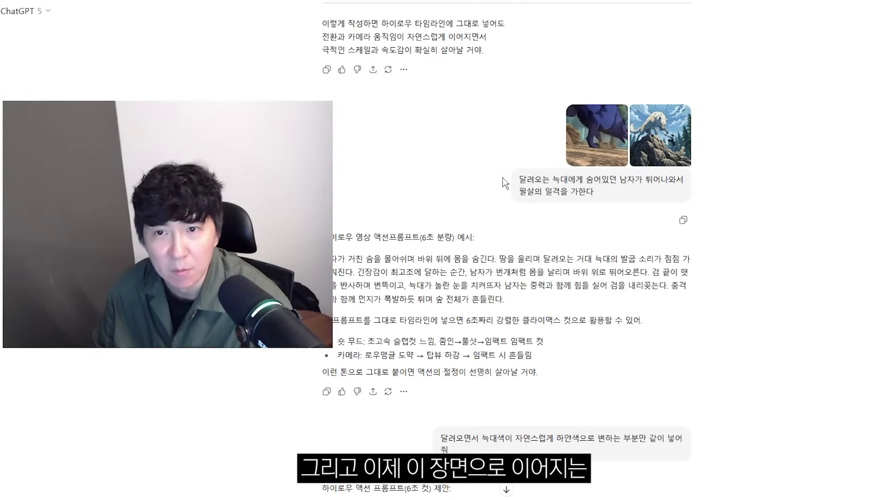
Step: Read the ambush request about the hidden man striking the charging wolf and the 6-second Hailuo action prompt written for it
{"action": "scroll", "coordinate": [504, 184], "scroll_direction": "up", "scroll_amount": 3}
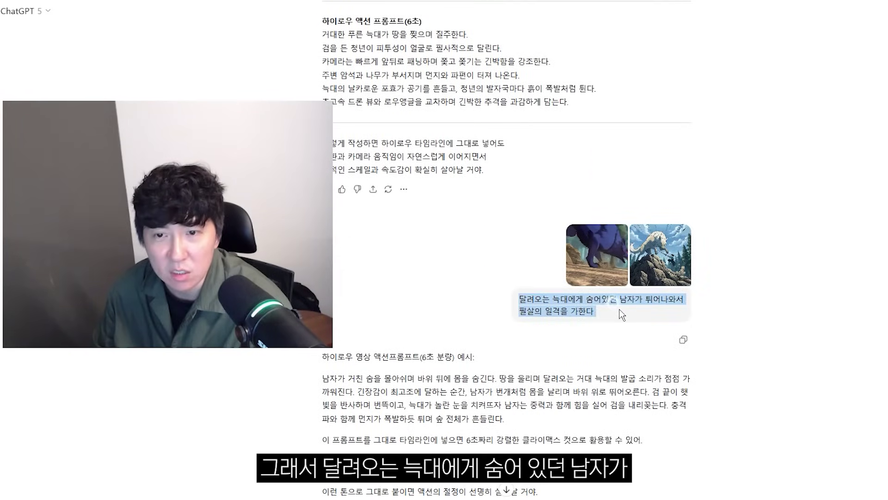
{"action": "left_click_drag", "start_coordinate": [563, 295], "coordinate": [499, 299]}
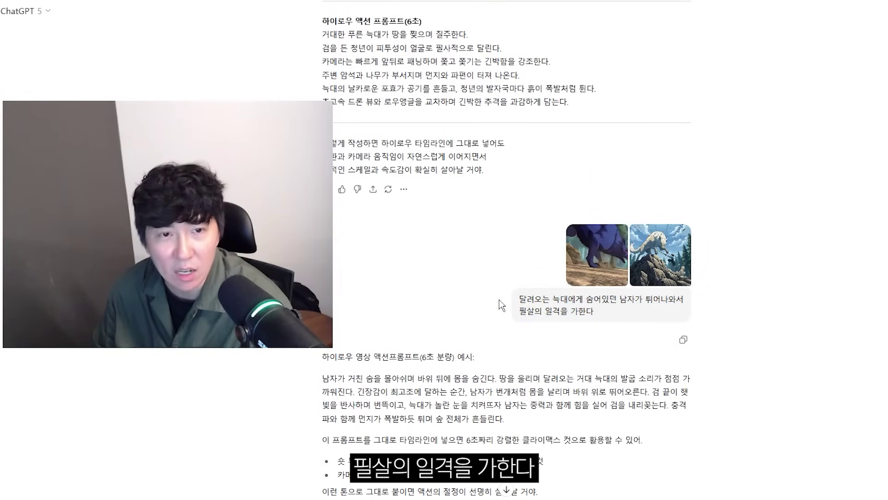
{"action": "scroll", "coordinate": [498, 299], "scroll_direction": "down", "scroll_amount": 3}
{"action": "scroll", "coordinate": [531, 148], "scroll_direction": "down", "scroll_amount": 1}
{"action": "scroll", "coordinate": [531, 154], "scroll_direction": "down", "scroll_amount": 2}
{"action": "scroll", "coordinate": [500, 209], "scroll_direction": "up", "scroll_amount": 4}
{"action": "scroll", "coordinate": [429, 319], "scroll_direction": "down", "scroll_amount": 3}
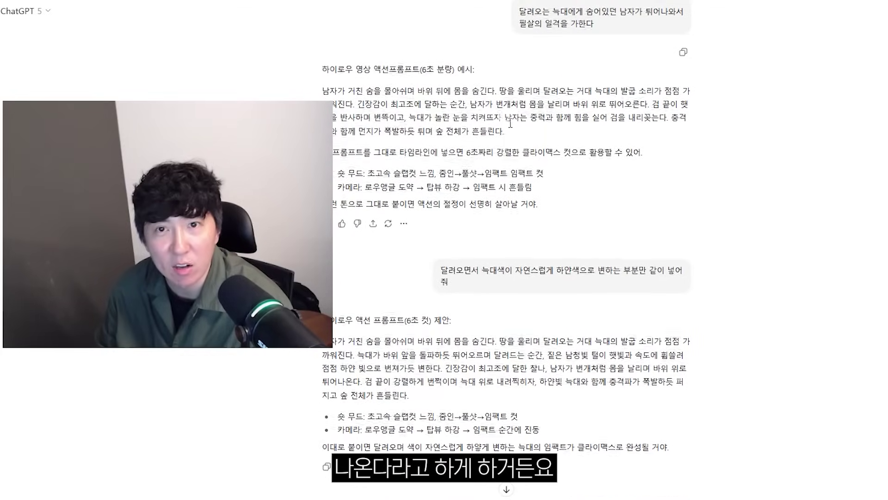
{"action": "scroll", "coordinate": [624, 180], "scroll_direction": "up", "scroll_amount": 1}
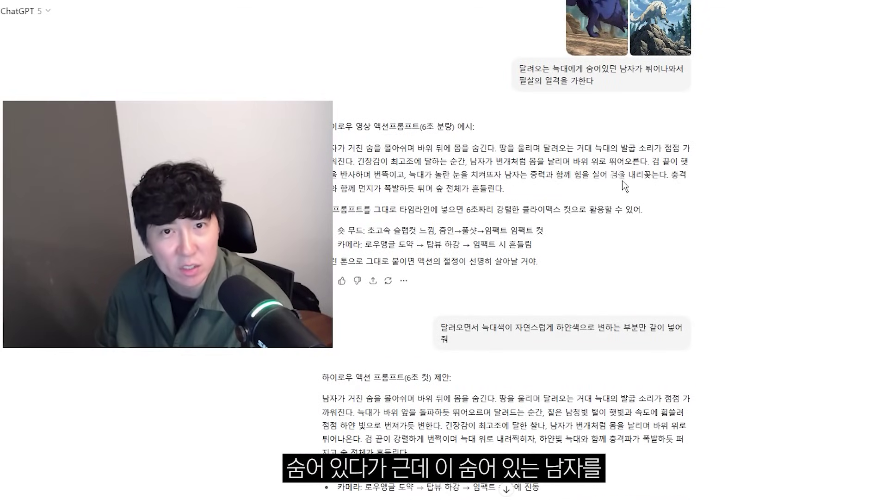
{"action": "scroll", "coordinate": [615, 197], "scroll_direction": "up", "scroll_amount": 2}
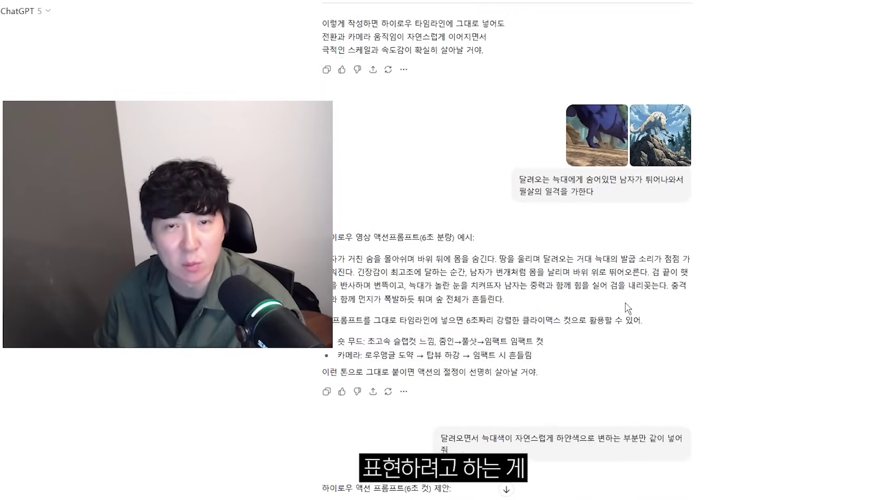
{"action": "scroll", "coordinate": [625, 315], "scroll_direction": "down", "scroll_amount": 3}
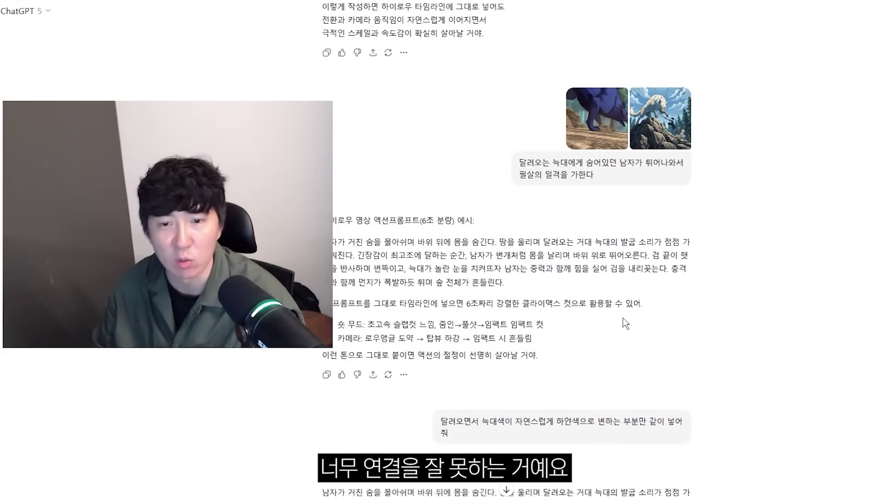
{"action": "scroll", "coordinate": [615, 178], "scroll_direction": "up", "scroll_amount": 4}
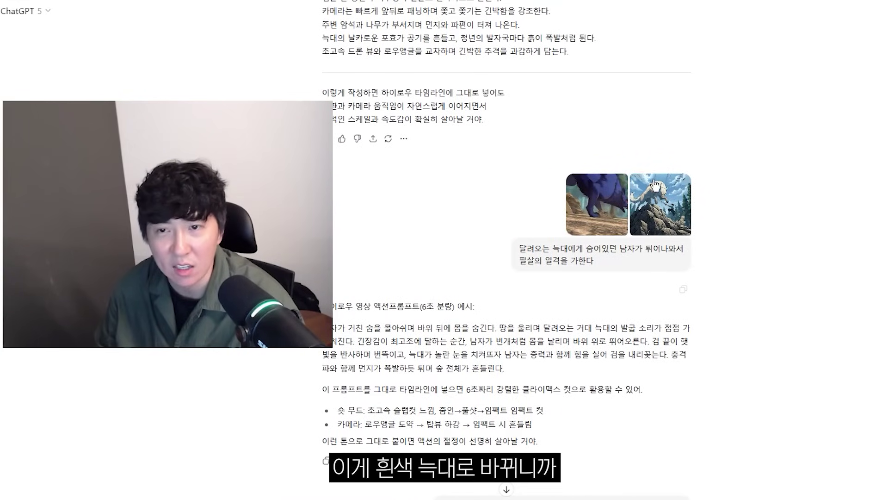
Step: Examine the follow-up request for the wolf's fur to turn white naturally while running, highlighting the request and its revised prompt
{"action": "scroll", "coordinate": [509, 316], "scroll_direction": "down", "scroll_amount": 3}
{"action": "left_click_drag", "start_coordinate": [441, 328], "coordinate": [468, 327]}
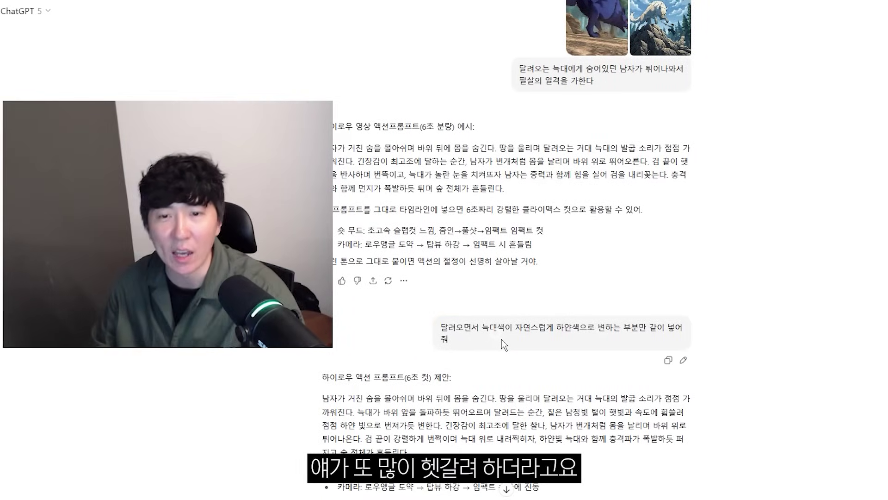
{"action": "scroll", "coordinate": [501, 339], "scroll_direction": "down", "scroll_amount": 3}
{"action": "left_click_drag", "start_coordinate": [420, 199], "coordinate": [518, 235]}
{"action": "left_click", "coordinate": [525, 246]}
Step: Read the request for varied chase shots ending in an attack on the rock, highlighting it, and the Midjourney 7.0 prompt given in reply
{"action": "scroll", "coordinate": [525, 245], "scroll_direction": "down", "scroll_amount": 5}
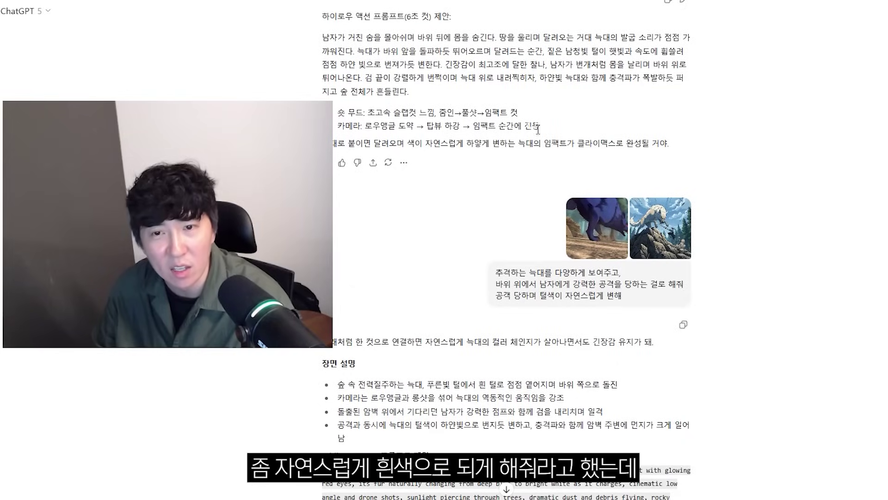
{"action": "scroll", "coordinate": [766, 210], "scroll_direction": "down", "scroll_amount": 1}
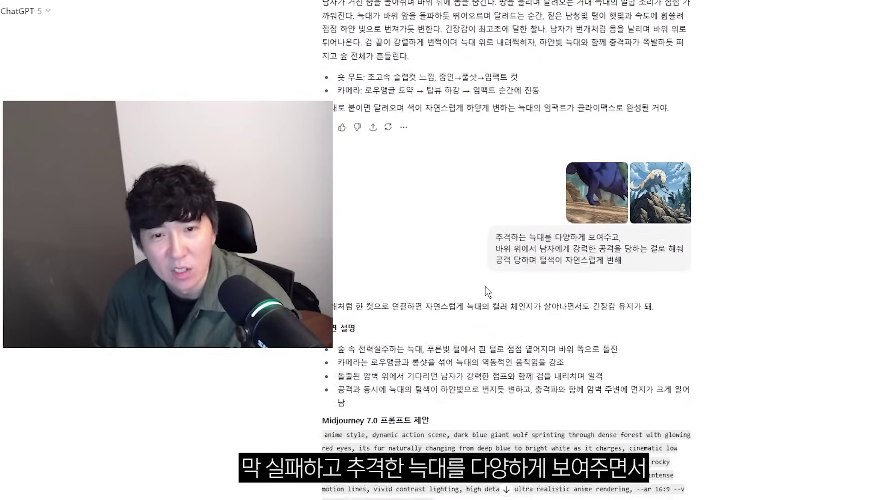
{"action": "left_click_drag", "start_coordinate": [476, 227], "coordinate": [634, 247]}
{"action": "left_click", "coordinate": [601, 243]}
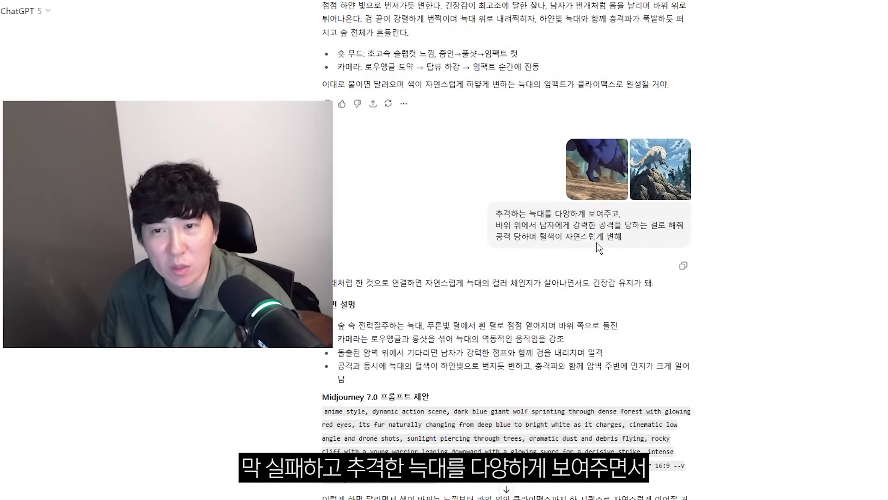
{"action": "scroll", "coordinate": [671, 251], "scroll_direction": "down", "scroll_amount": 4}
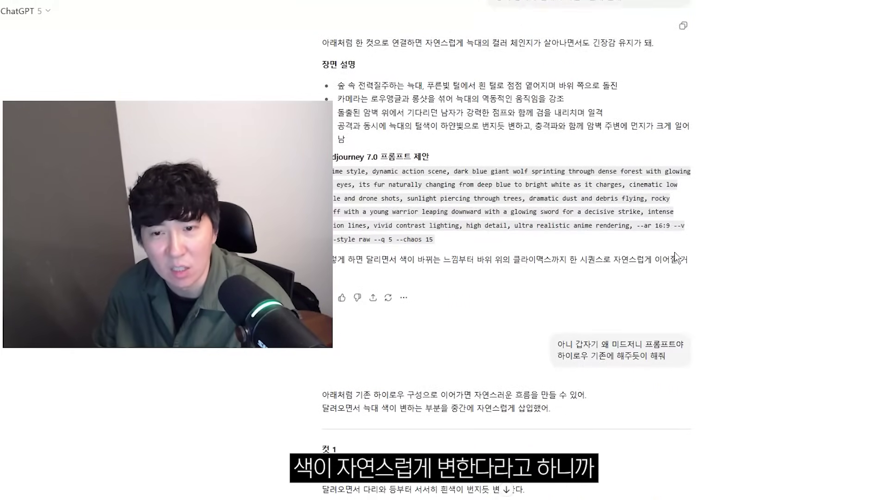
{"action": "scroll", "coordinate": [676, 258], "scroll_direction": "up", "scroll_amount": 3}
{"action": "scroll", "coordinate": [520, 267], "scroll_direction": "down", "scroll_amount": 4}
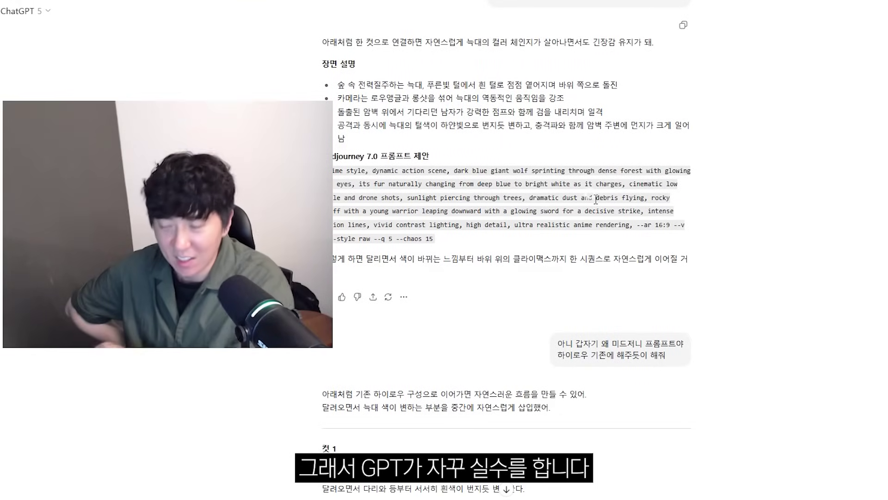
Step: Highlight the message asking for the earlier Hailuo format instead of a Midjourney prompt, and read the four-cut reply
{"action": "scroll", "coordinate": [620, 278], "scroll_direction": "down", "scroll_amount": 3}
{"action": "left_click_drag", "start_coordinate": [576, 224], "coordinate": [657, 227]}
{"action": "left_click", "coordinate": [563, 246]}
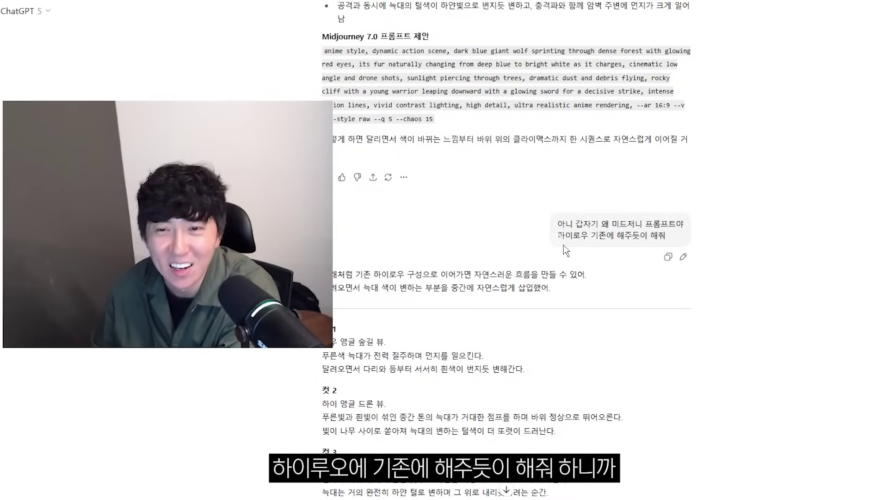
{"action": "scroll", "coordinate": [226, 276], "scroll_direction": "down", "scroll_amount": 4}
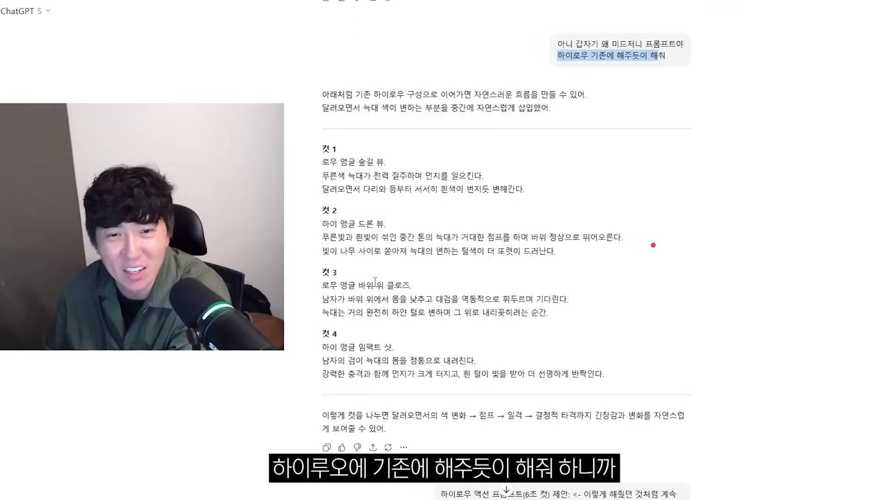
{"action": "left_click_drag", "start_coordinate": [322, 161], "coordinate": [451, 347]}
{"action": "left_click", "coordinate": [472, 367]}
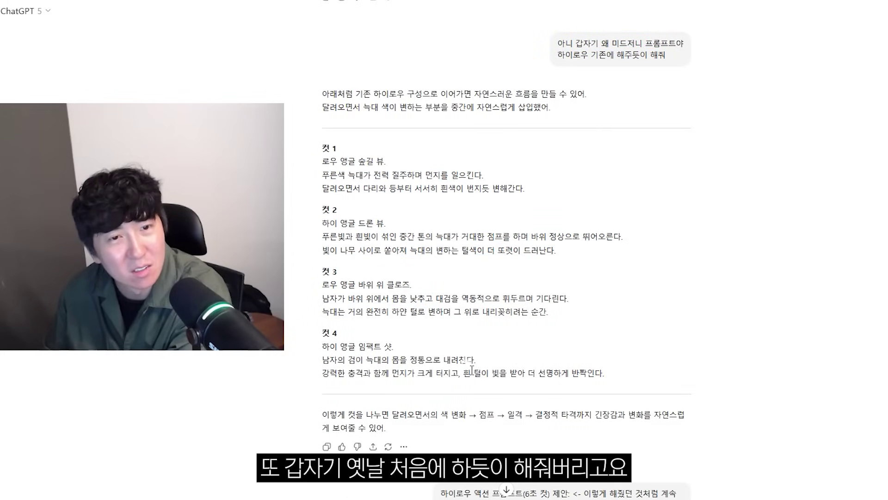
Step: Highlight the request to keep the 6-second Hailuo action prompt format and read its reply, from the forest chase to the decisive strike
{"action": "scroll", "coordinate": [555, 370], "scroll_direction": "down", "scroll_amount": 6}
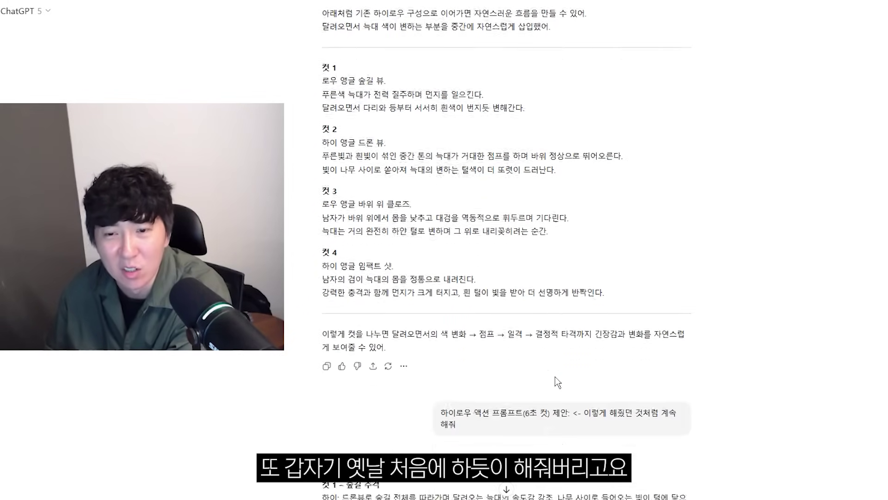
{"action": "scroll", "coordinate": [488, 228], "scroll_direction": "down", "scroll_amount": 2}
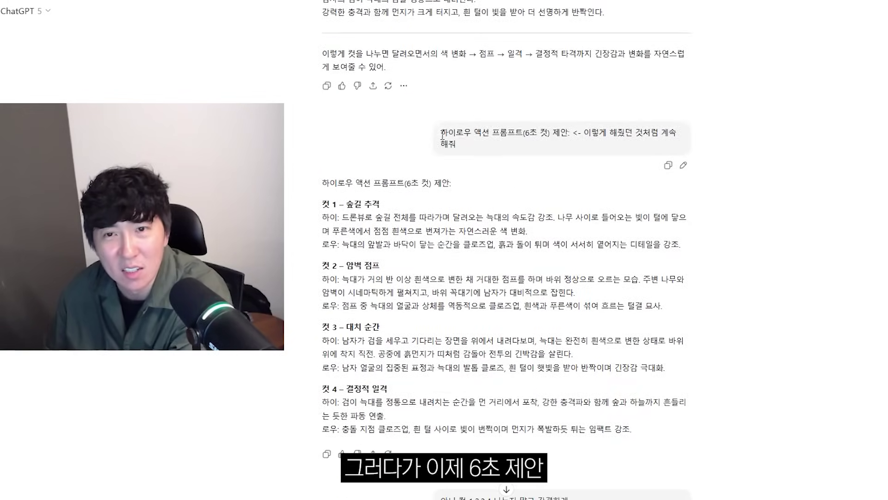
{"action": "left_click_drag", "start_coordinate": [527, 153], "coordinate": [429, 132]}
{"action": "scroll", "coordinate": [563, 161], "scroll_direction": "up", "scroll_amount": 4}
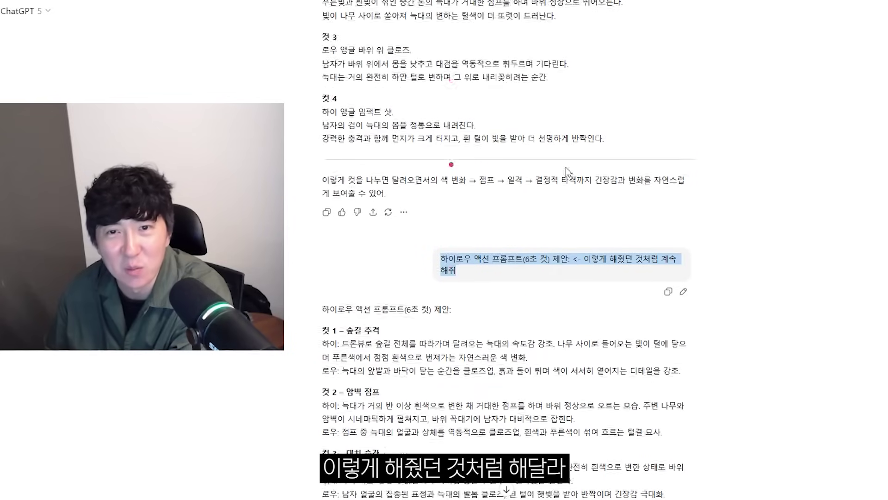
{"action": "scroll", "coordinate": [572, 267], "scroll_direction": "down", "scroll_amount": 2}
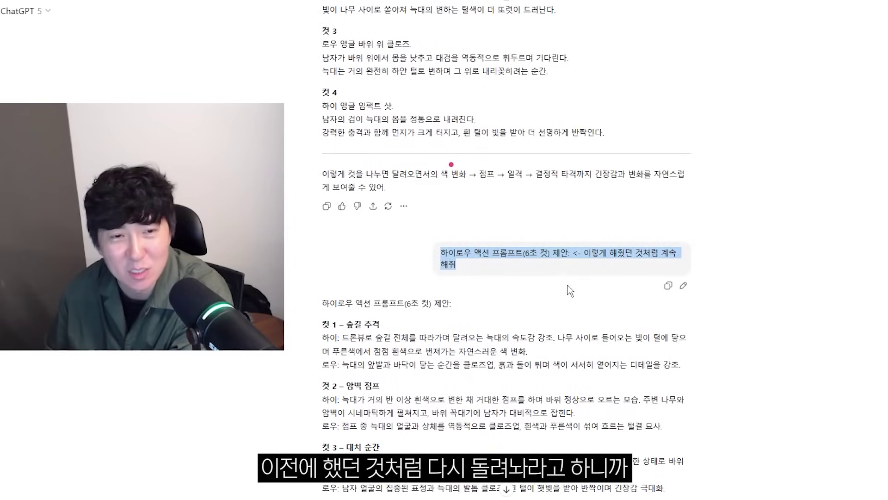
{"action": "scroll", "coordinate": [568, 285], "scroll_direction": "down", "scroll_amount": 3}
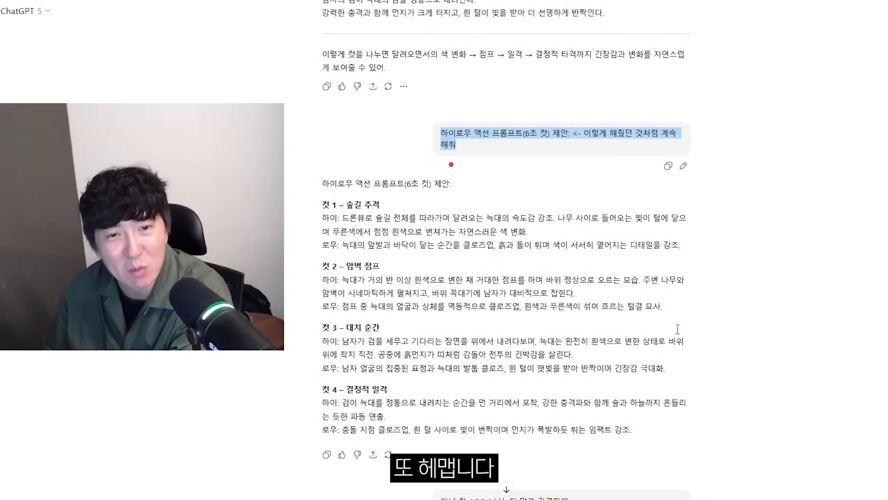
Step: Examine the request to write concisely without cuts 1,2,3,4, highlighting the example prompt pasted under EX)
{"action": "left_click", "coordinate": [846, 237]}
{"action": "scroll", "coordinate": [847, 237], "scroll_direction": "down", "scroll_amount": 2}
{"action": "scroll", "coordinate": [846, 237], "scroll_direction": "down", "scroll_amount": 7}
{"action": "left_click_drag", "start_coordinate": [580, 93], "coordinate": [680, 158]}
{"action": "left_click", "coordinate": [527, 172]}
{"action": "left_click_drag", "start_coordinate": [528, 172], "coordinate": [415, 118]}
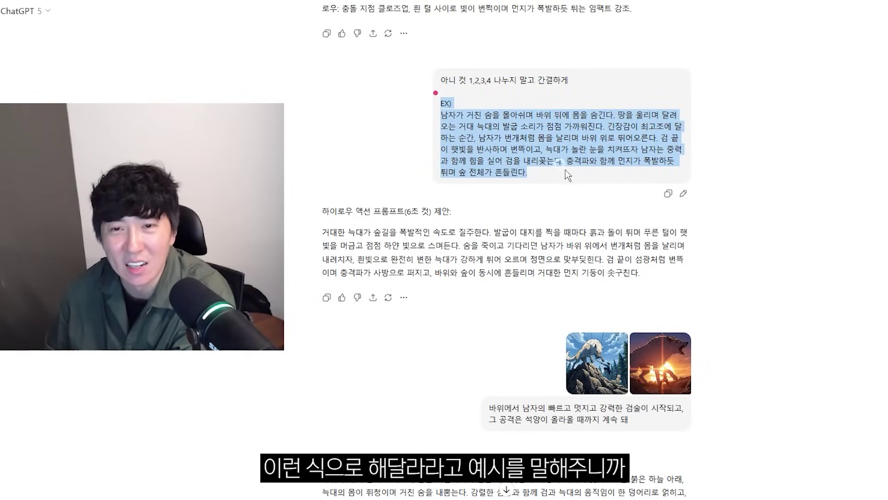
{"action": "left_click", "coordinate": [606, 167]}
{"action": "scroll", "coordinate": [551, 247], "scroll_direction": "up", "scroll_amount": 1}
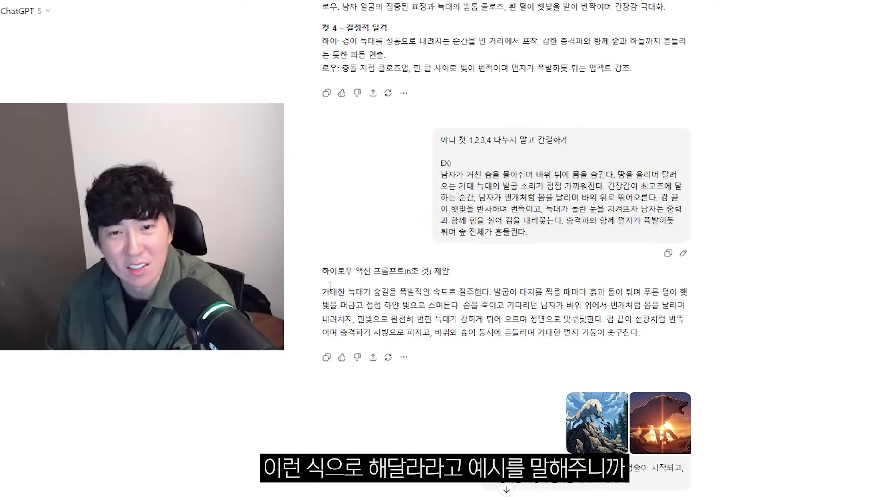
{"action": "left_click_drag", "start_coordinate": [428, 162], "coordinate": [609, 241]}
{"action": "left_click", "coordinate": [608, 241]}
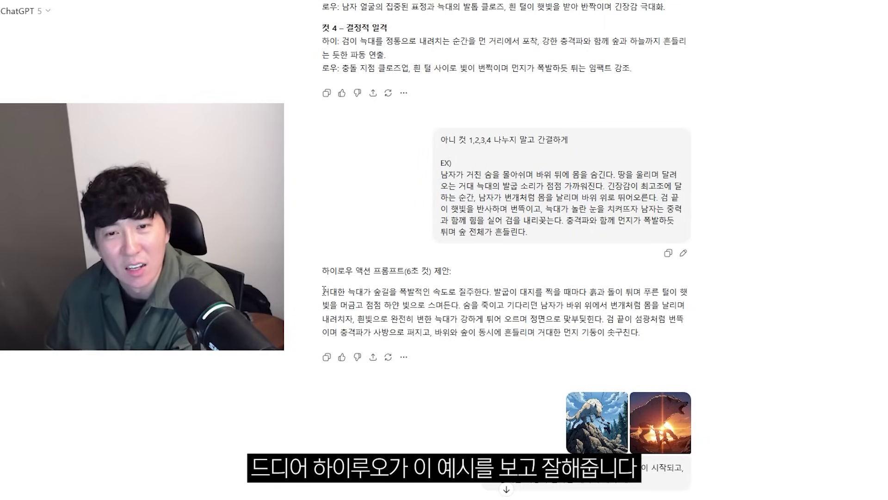
Step: Read the condensed 6-second prompt passage by passage, highlighting the phrase about the man waiting with bated breath
{"action": "left_click_drag", "start_coordinate": [324, 290], "coordinate": [401, 294]}
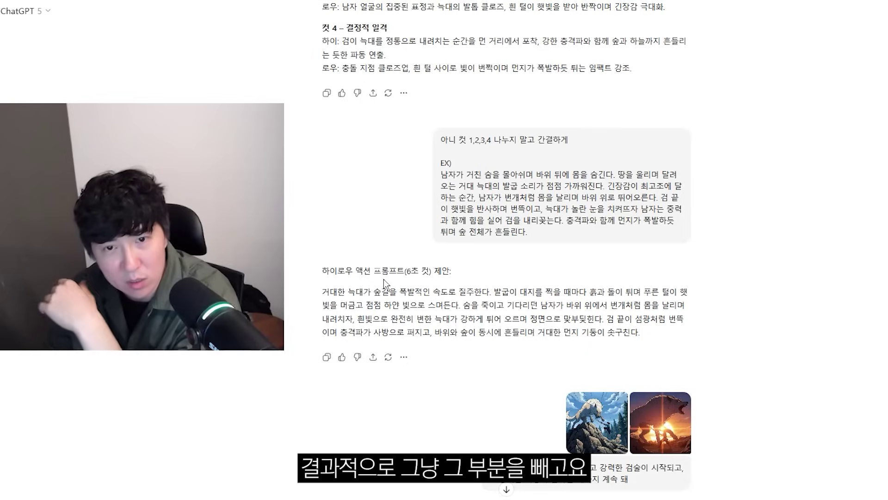
{"action": "left_click_drag", "start_coordinate": [327, 285], "coordinate": [594, 309]}
{"action": "left_click_drag", "start_coordinate": [694, 305], "coordinate": [514, 317]}
{"action": "left_click_drag", "start_coordinate": [464, 304], "coordinate": [571, 315]}
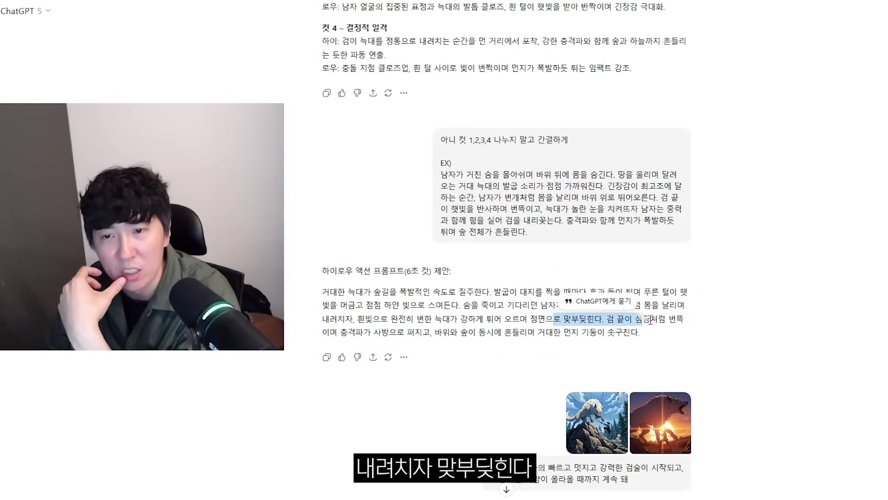
{"action": "left_click_drag", "start_coordinate": [612, 319], "coordinate": [693, 329]}
{"action": "left_click", "coordinate": [693, 329]}
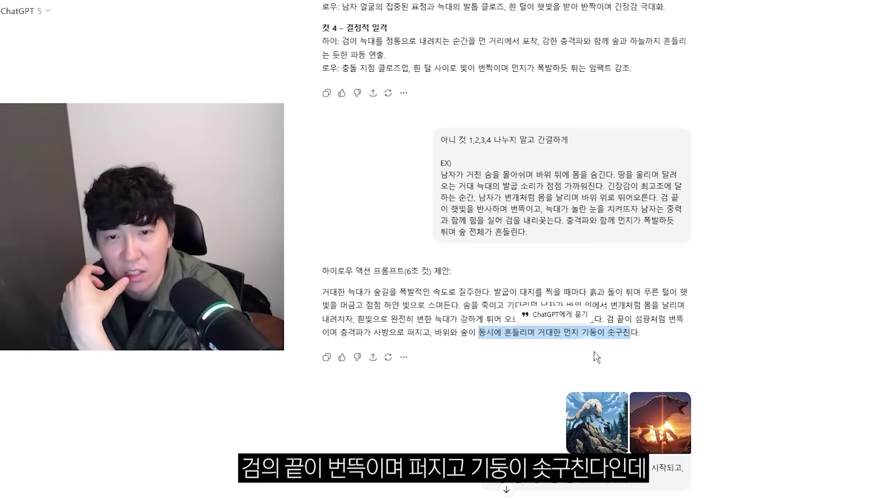
{"action": "mouse_move", "coordinate": [460, 291]}
{"action": "left_mouse_down"}
{"action": "mouse_move", "coordinate": [537, 305]}
{"action": "mouse_move", "coordinate": [463, 306]}
{"action": "left_mouse_up"}
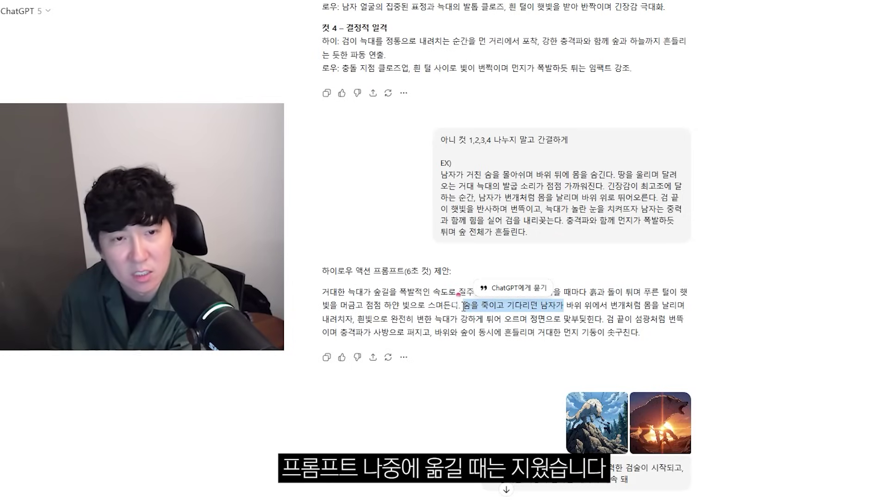
Step: Switch to Hailuo AI and preview the ambush clips in which the running blue wolf becomes the white wolf on the rock
{"action": "scroll", "coordinate": [464, 306], "scroll_direction": "up", "scroll_amount": 2}
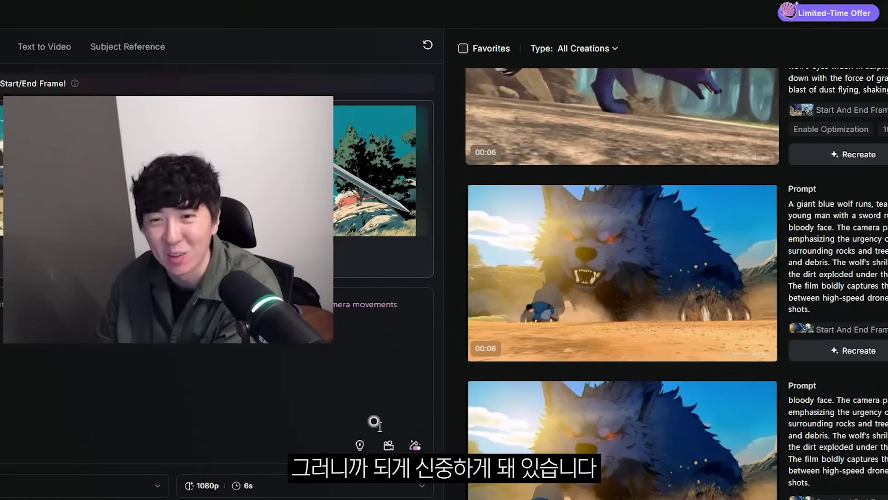
{"action": "scroll", "coordinate": [445, 365], "scroll_direction": "up", "scroll_amount": 4}
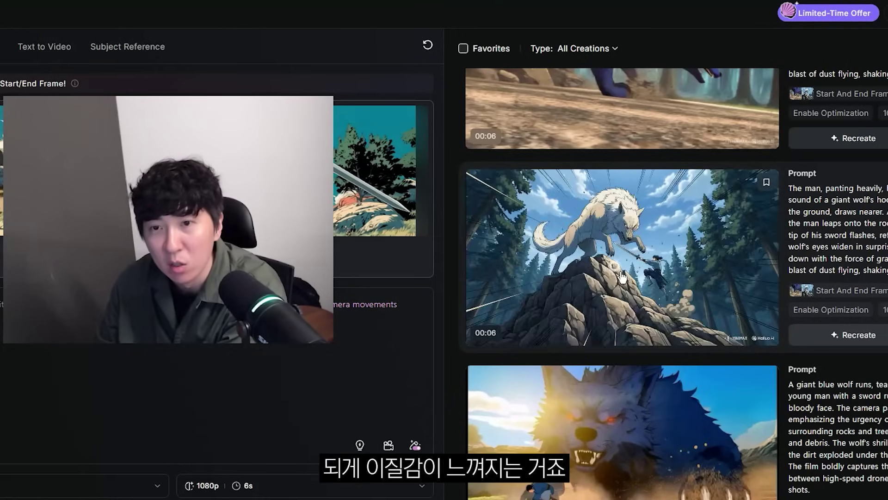
{"action": "scroll", "coordinate": [445, 269], "scroll_direction": "up", "scroll_amount": 4}
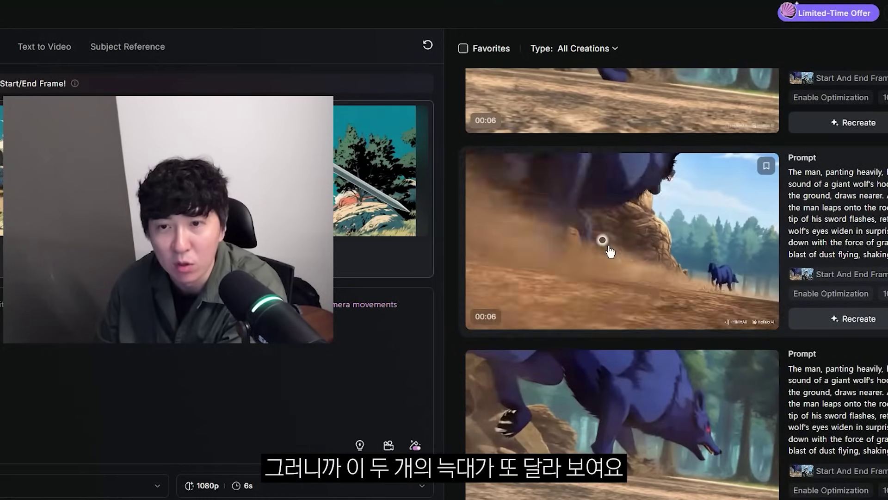
{"action": "scroll", "coordinate": [555, 249], "scroll_direction": "down", "scroll_amount": 1}
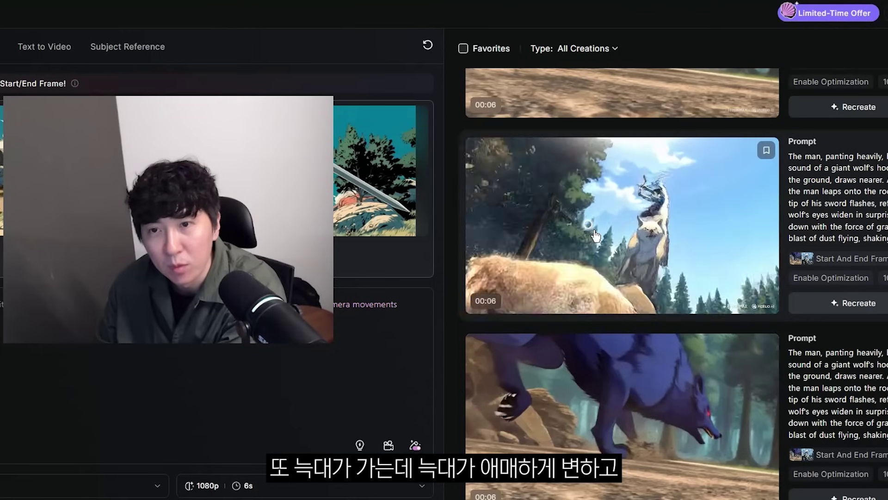
{"action": "scroll", "coordinate": [595, 236], "scroll_direction": "down", "scroll_amount": 1}
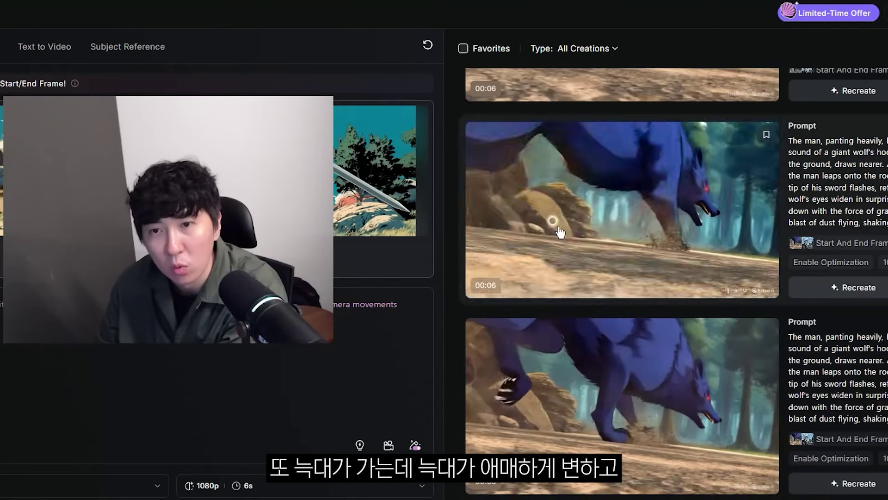
{"action": "scroll", "coordinate": [551, 234], "scroll_direction": "up", "scroll_amount": 1}
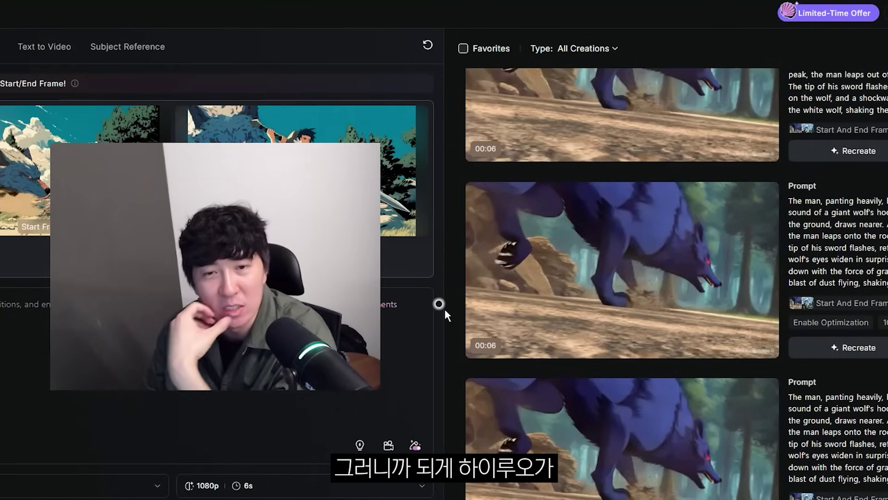
{"action": "scroll", "coordinate": [455, 306], "scroll_direction": "down", "scroll_amount": 1}
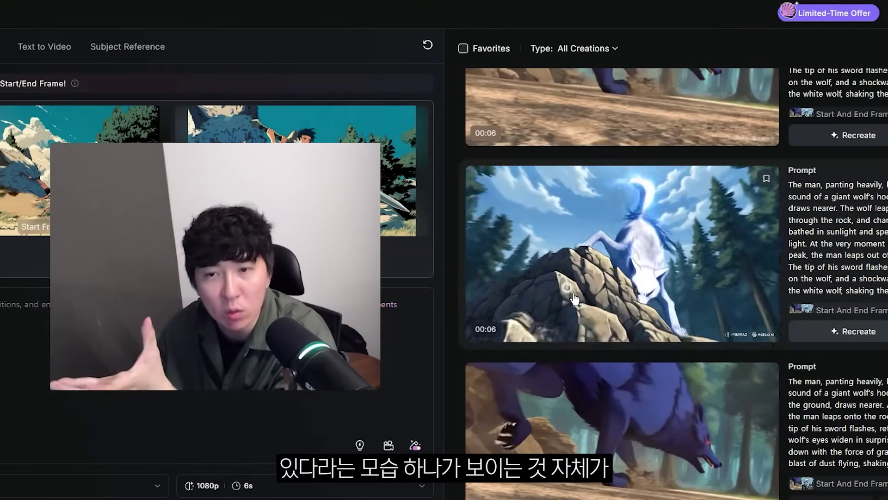
Step: Preview the clips generated from the "The man, panting heavily" prompt, comparing how they show the hiding swordsman
{"action": "scroll", "coordinate": [620, 315], "scroll_direction": "up", "scroll_amount": 5}
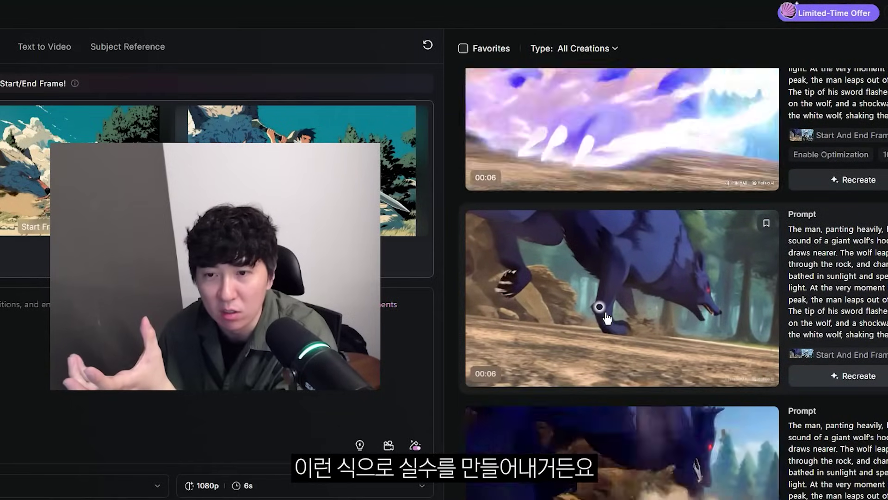
{"action": "scroll", "coordinate": [630, 359], "scroll_direction": "up", "scroll_amount": 5}
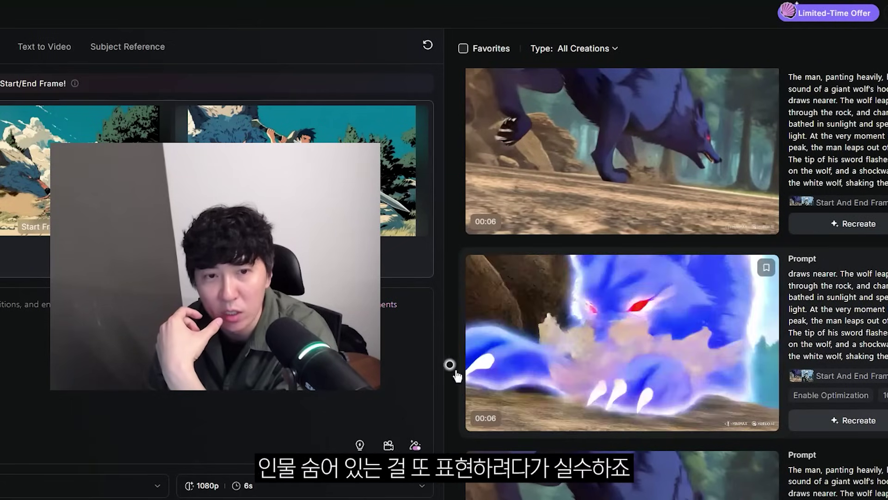
{"action": "scroll", "coordinate": [451, 359], "scroll_direction": "down", "scroll_amount": 5}
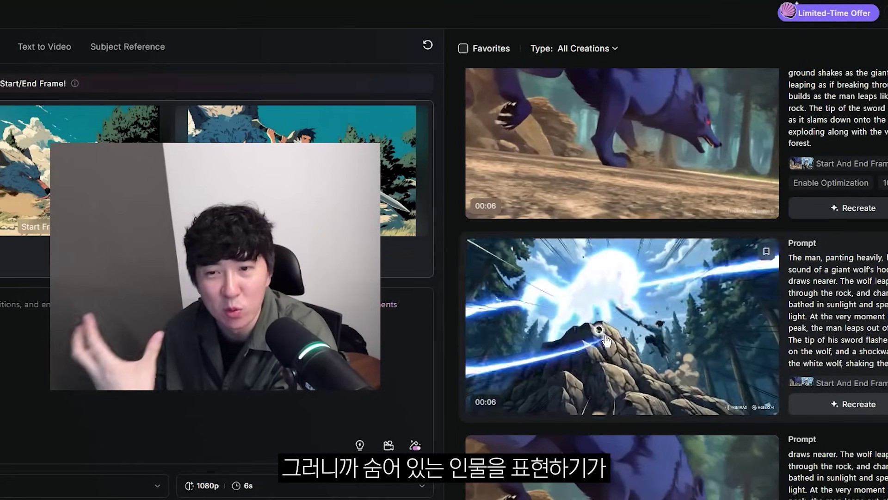
{"action": "scroll", "coordinate": [451, 323], "scroll_direction": "up", "scroll_amount": 2}
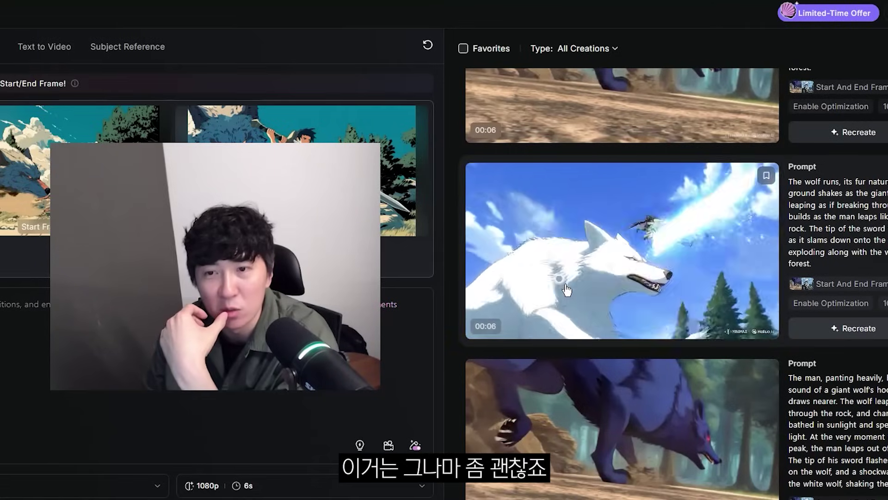
Step: Compare the clips made from the "The wolf runs" prompt, examining how the blue wolf changes into the white wolf
{"action": "scroll", "coordinate": [449, 226], "scroll_direction": "down", "scroll_amount": 3}
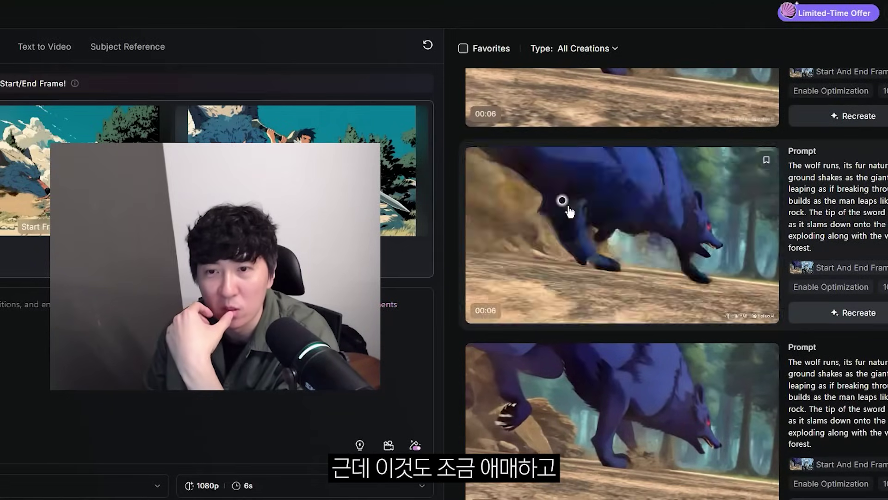
{"action": "scroll", "coordinate": [570, 226], "scroll_direction": "up", "scroll_amount": 2}
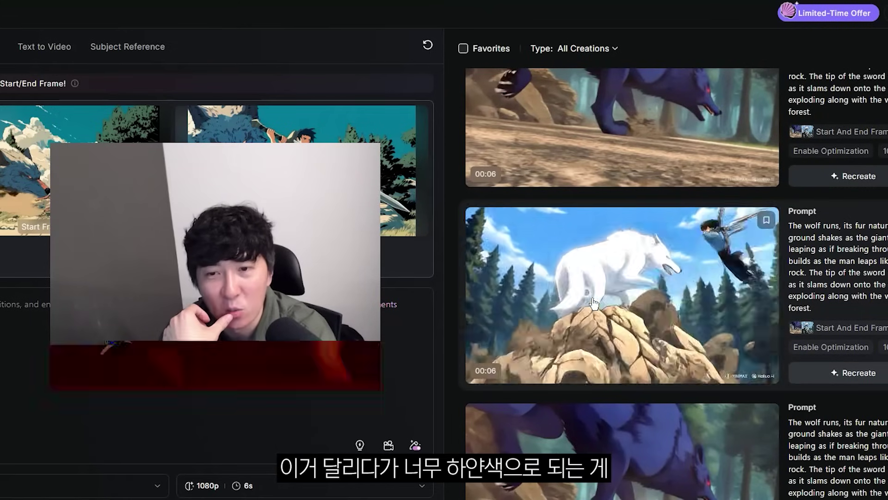
{"action": "scroll", "coordinate": [509, 333], "scroll_direction": "up", "scroll_amount": 2}
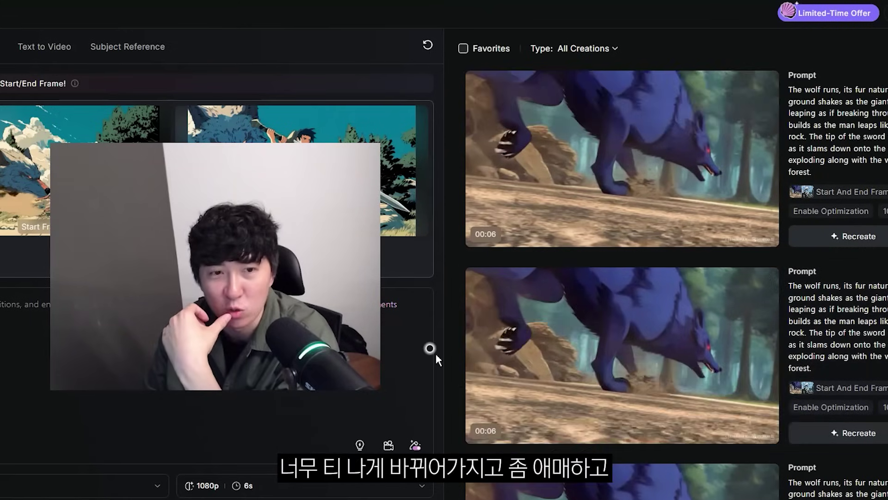
{"action": "scroll", "coordinate": [509, 324], "scroll_direction": "down", "scroll_amount": 1}
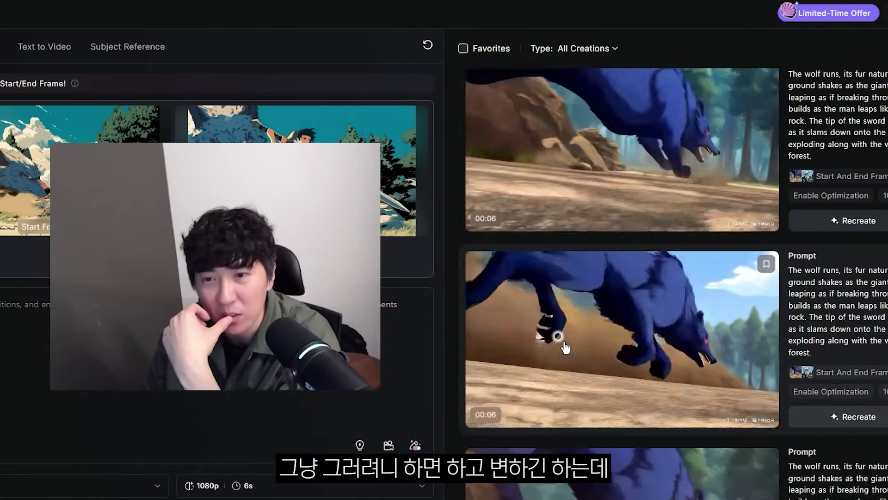
{"action": "scroll", "coordinate": [453, 337], "scroll_direction": "down", "scroll_amount": 3}
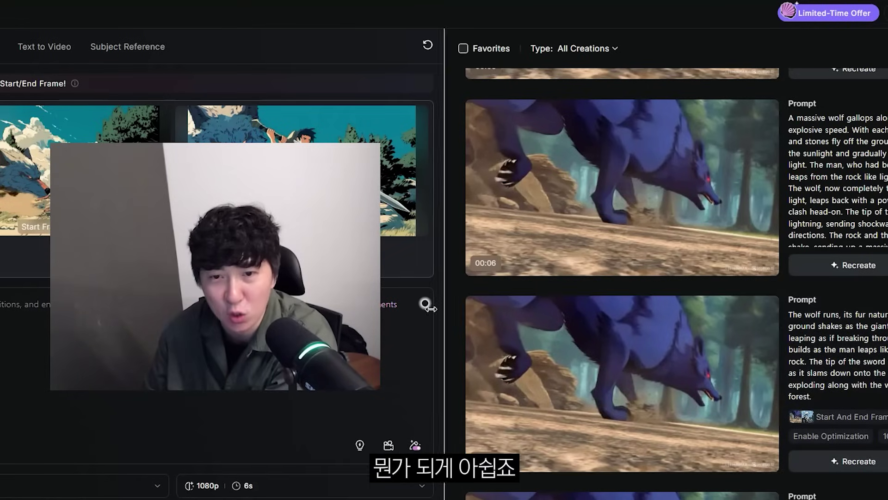
Step: Preview the clips generated from the "A massive wolf gallops" prompt, examining the wolf's run and its clash with the leaping swordsman
{"action": "scroll", "coordinate": [513, 315], "scroll_direction": "up", "scroll_amount": 3}
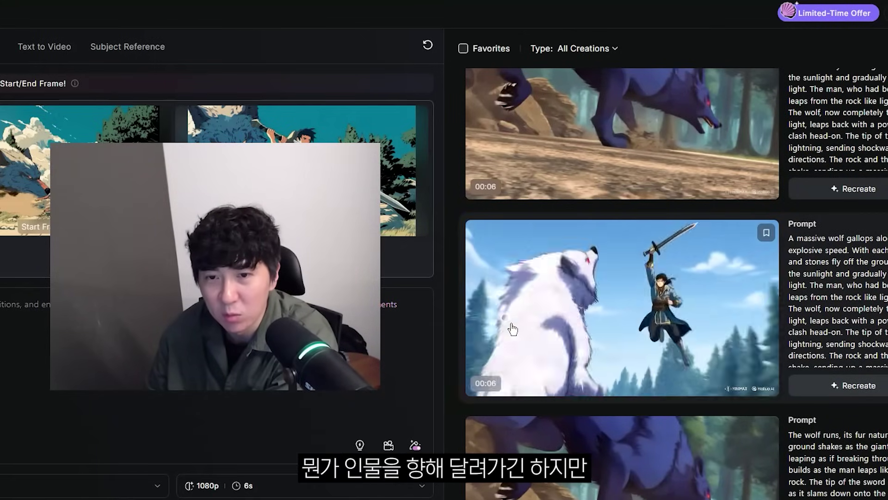
{"action": "scroll", "coordinate": [510, 266], "scroll_direction": "down", "scroll_amount": 2}
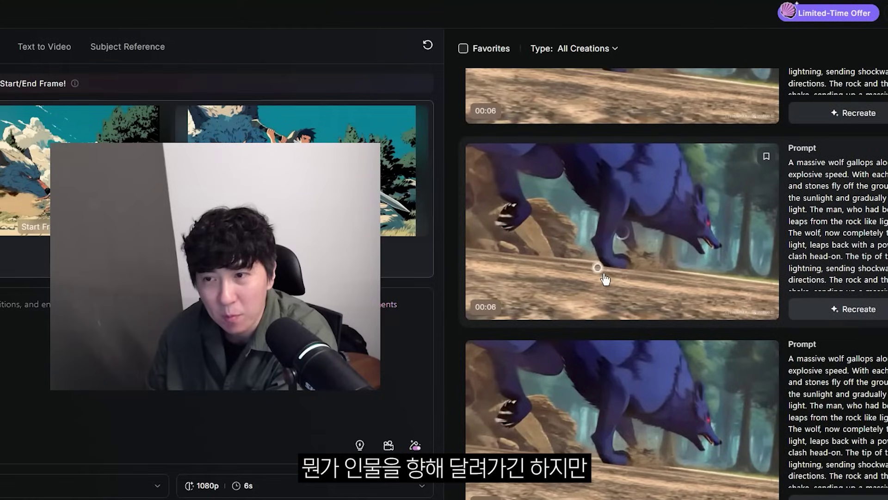
{"action": "scroll", "coordinate": [632, 267], "scroll_direction": "up", "scroll_amount": 1}
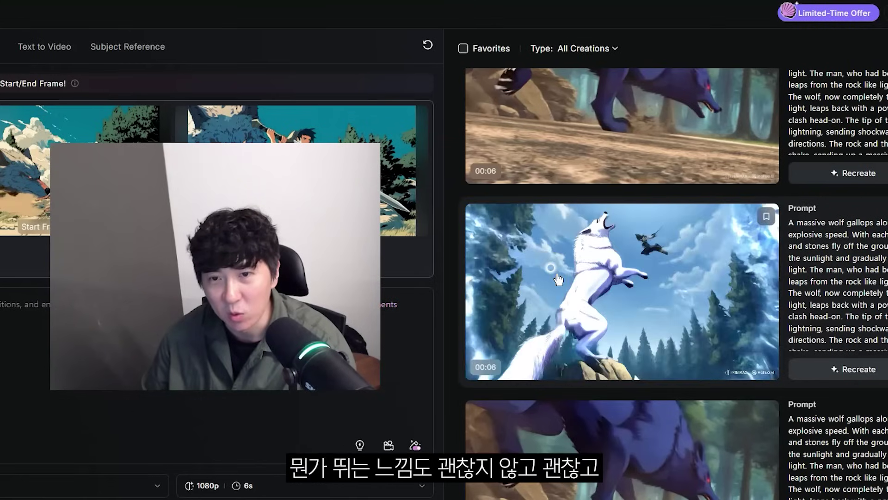
{"action": "scroll", "coordinate": [451, 296], "scroll_direction": "up", "scroll_amount": 1}
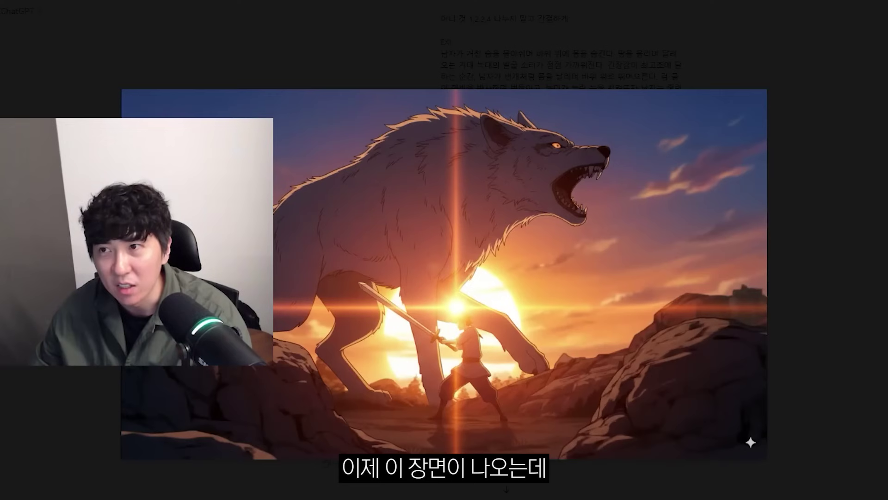
Step: Close the enlarged sunset image in ChatGPT and read the request for swordplay lasting until sunset, highlighting parts of the short reply
{"action": "key", "text": "Escape"}
{"action": "scroll", "coordinate": [498, 230], "scroll_direction": "down", "scroll_amount": 3}
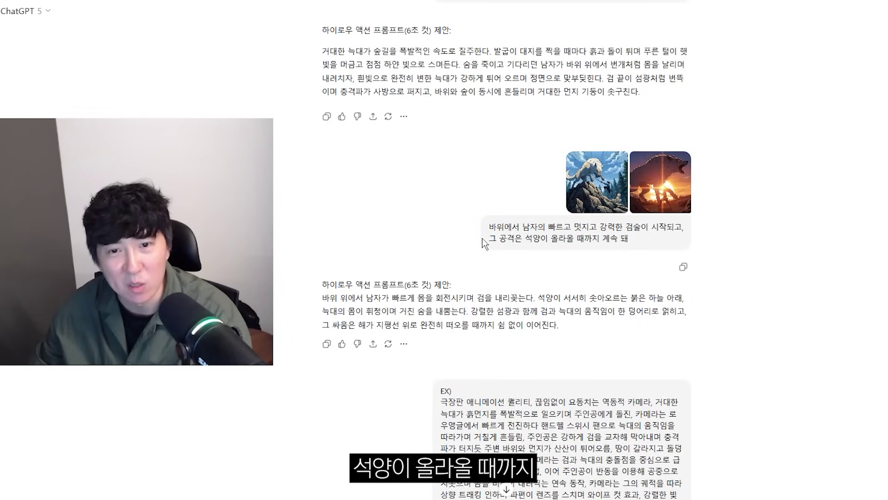
{"action": "scroll", "coordinate": [569, 277], "scroll_direction": "down", "scroll_amount": 5}
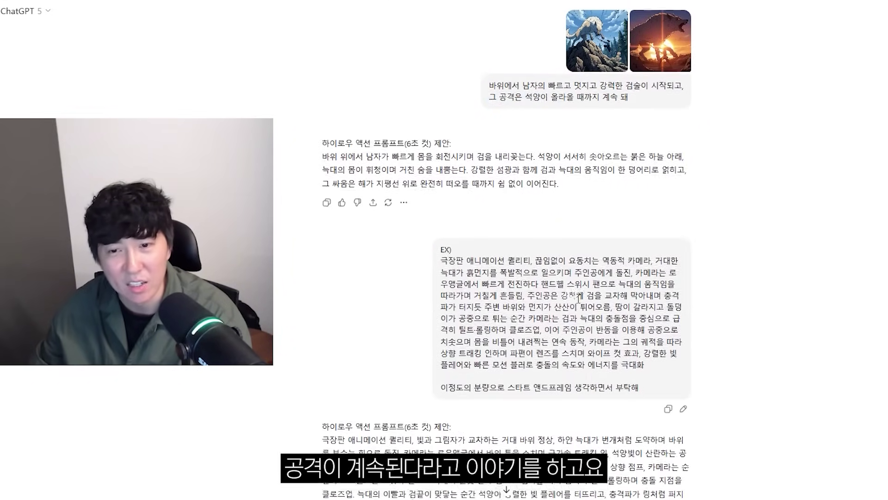
{"action": "scroll", "coordinate": [578, 298], "scroll_direction": "up", "scroll_amount": 2}
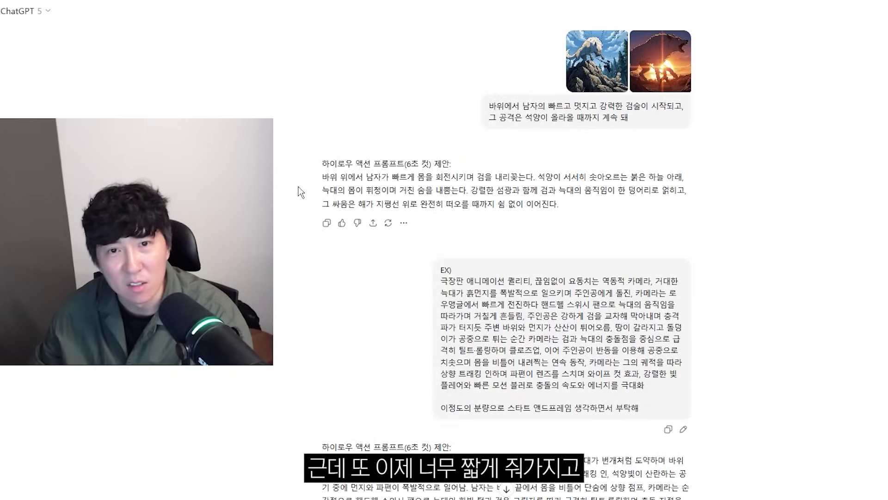
{"action": "left_click_drag", "start_coordinate": [464, 183], "coordinate": [570, 202]}
{"action": "left_click", "coordinate": [570, 203]}
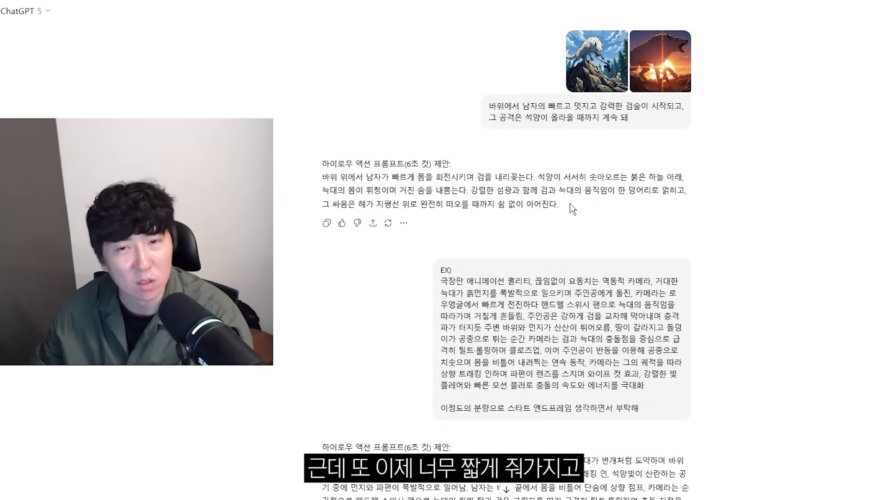
{"action": "triple_click", "coordinate": [542, 194]}
{"action": "left_click", "coordinate": [522, 270]}
{"action": "scroll", "coordinate": [405, 268], "scroll_direction": "down", "scroll_amount": 2}
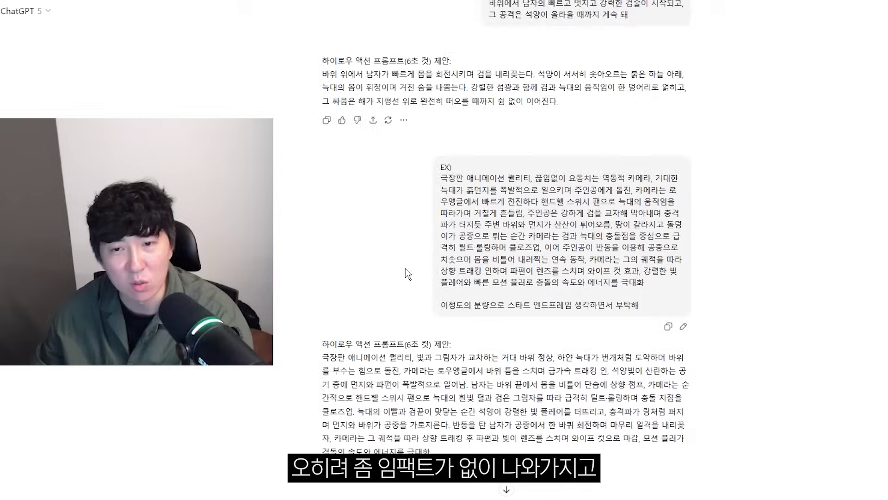
Step: Highlight the long example prompt under EX) and read the reply written to the same length for the start and end frames
{"action": "left_click_drag", "start_coordinate": [430, 163], "coordinate": [372, 167]}
{"action": "left_click", "coordinate": [370, 157]}
{"action": "scroll", "coordinate": [370, 157], "scroll_direction": "down", "scroll_amount": 3}
{"action": "left_click_drag", "start_coordinate": [441, 41], "coordinate": [684, 136]}
{"action": "left_click_drag", "start_coordinate": [575, 248], "coordinate": [588, 309]}
{"action": "left_click", "coordinate": [589, 310]}
{"action": "scroll", "coordinate": [602, 296], "scroll_direction": "down", "scroll_amount": 2}
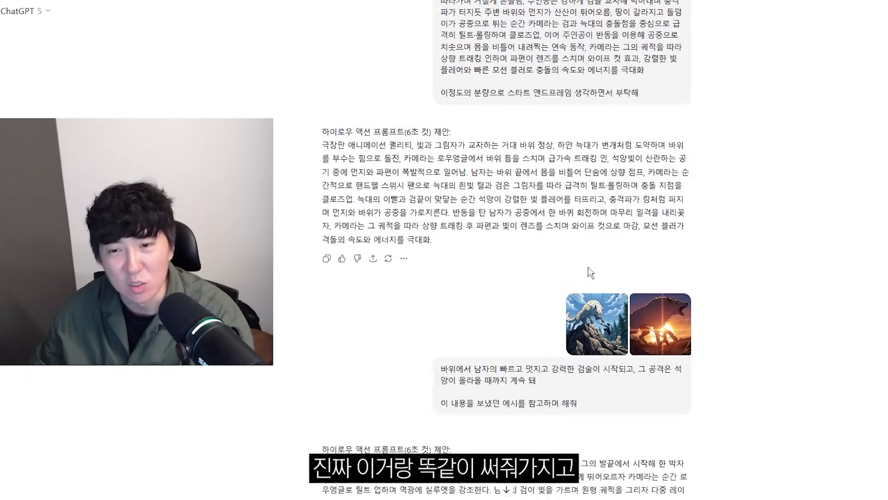
Step: Highlight the repeated swordplay-until-sunset request and its line about referring to the earlier example, and bring the full reply into view
{"action": "scroll", "coordinate": [587, 268], "scroll_direction": "down", "scroll_amount": 2}
{"action": "left_click_drag", "start_coordinate": [442, 263], "coordinate": [590, 307]}
{"action": "left_click", "coordinate": [591, 308]}
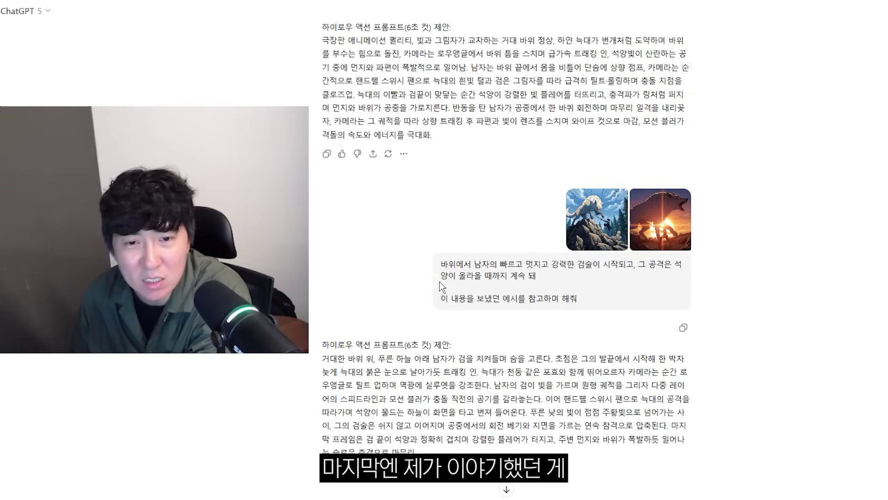
{"action": "left_click_drag", "start_coordinate": [490, 271], "coordinate": [527, 272]}
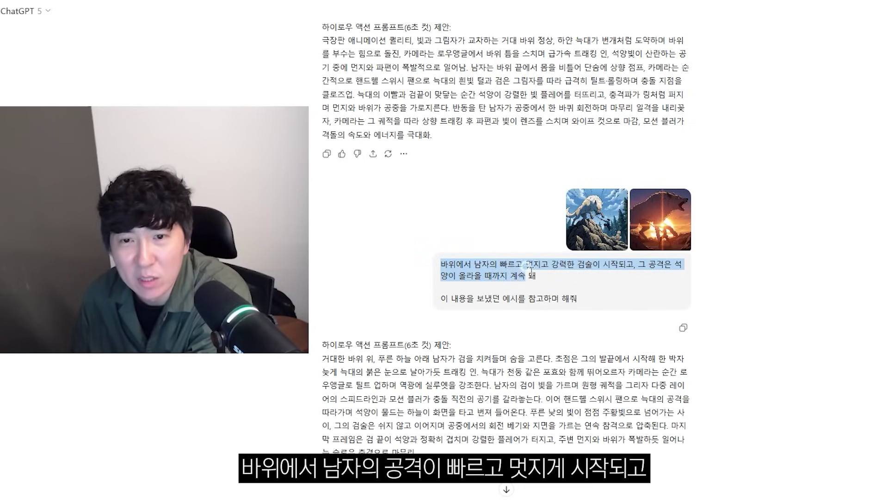
{"action": "left_click_drag", "start_coordinate": [607, 262], "coordinate": [683, 282]}
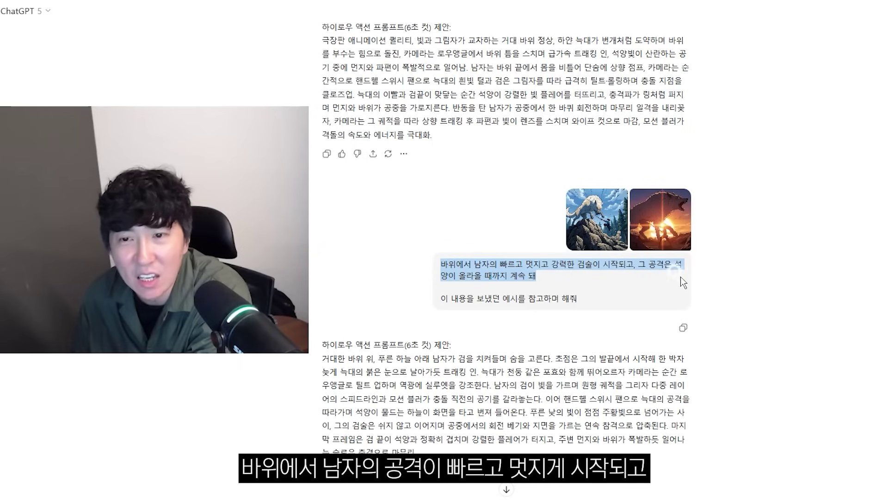
{"action": "left_click_drag", "start_coordinate": [626, 265], "coordinate": [647, 267]}
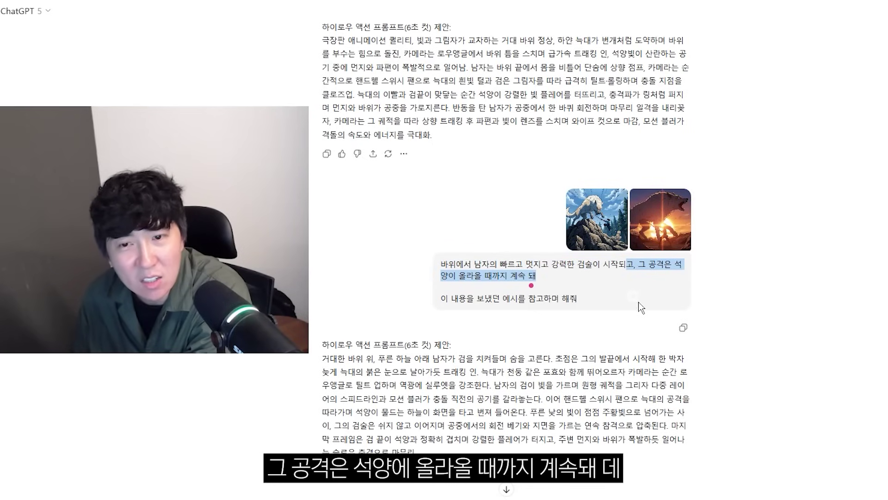
{"action": "left_click_drag", "start_coordinate": [638, 301], "coordinate": [428, 300]}
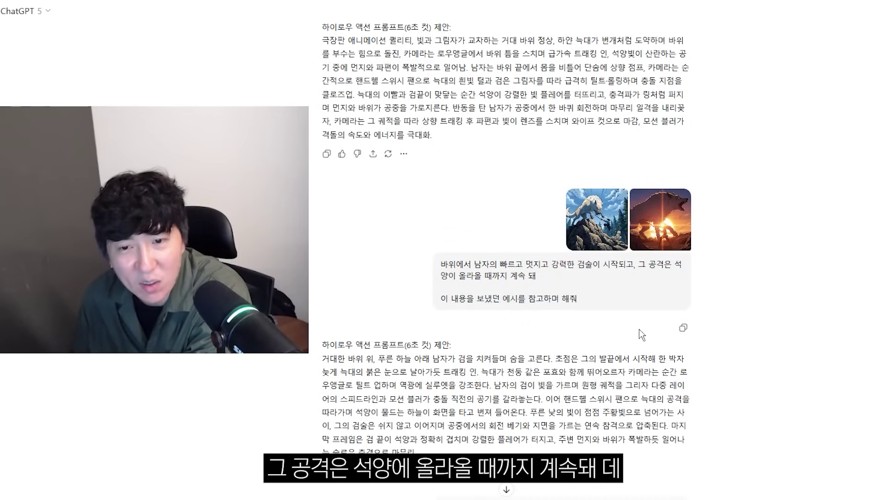
{"action": "scroll", "coordinate": [642, 334], "scroll_direction": "down", "scroll_amount": 4}
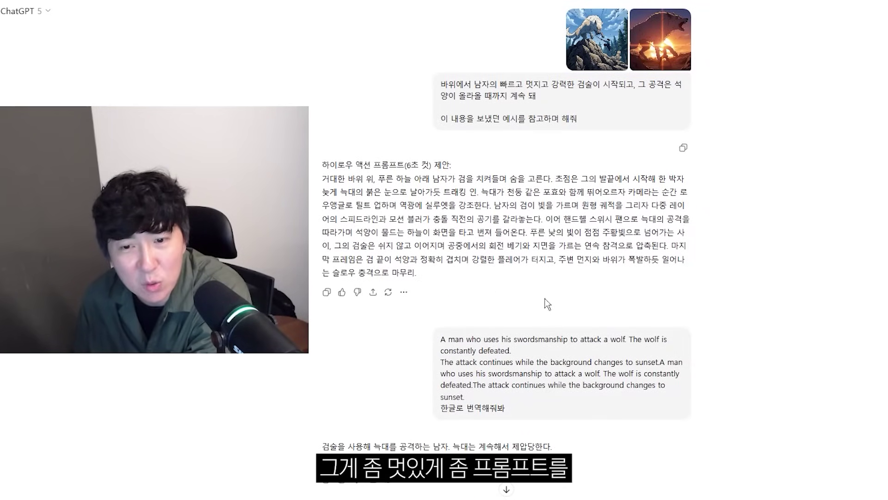
Step: Read the Korean translation of the English swordsmanship prompt and the follow-up request for more theatrical animation action
{"action": "scroll", "coordinate": [547, 303], "scroll_direction": "down", "scroll_amount": 5}
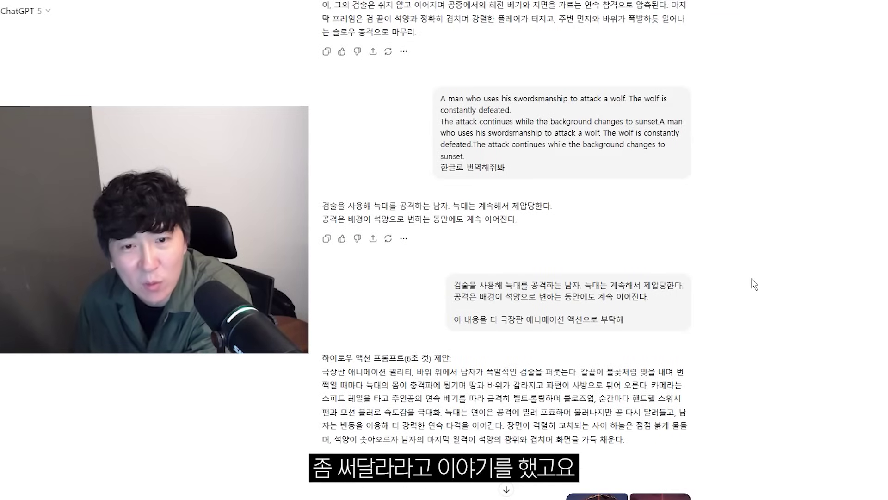
{"action": "scroll", "coordinate": [736, 279], "scroll_direction": "up", "scroll_amount": 1}
{"action": "scroll", "coordinate": [574, 283], "scroll_direction": "down", "scroll_amount": 3}
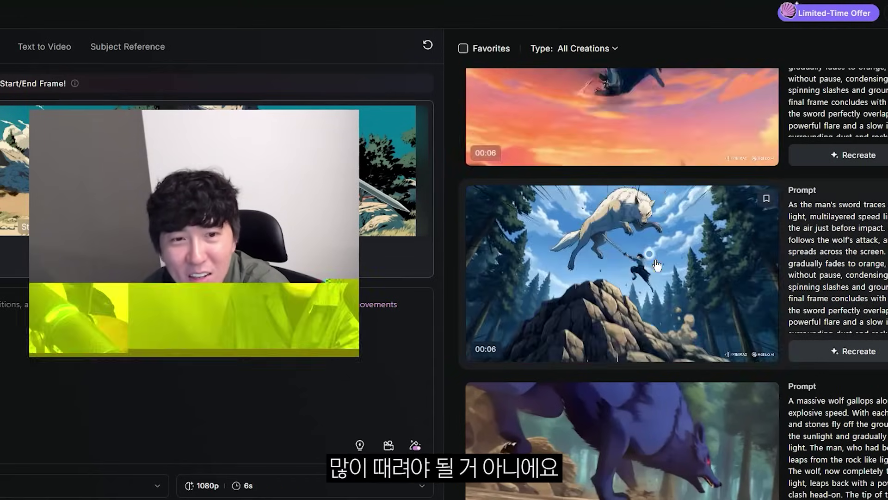
Step: Switch to Hailuo AI and preview the sunset swordplay clips generated from the "As the man's sword traces" prompt
{"action": "scroll", "coordinate": [657, 265], "scroll_direction": "down", "scroll_amount": 2}
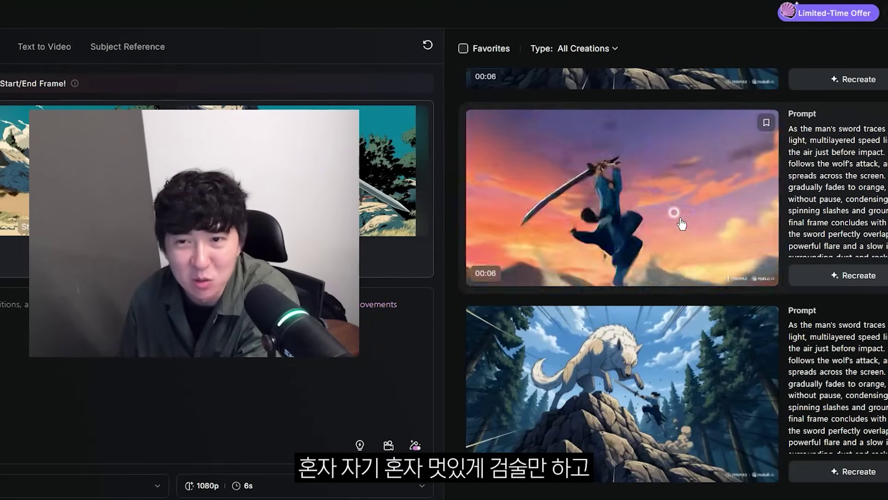
{"action": "scroll", "coordinate": [681, 224], "scroll_direction": "down", "scroll_amount": 5}
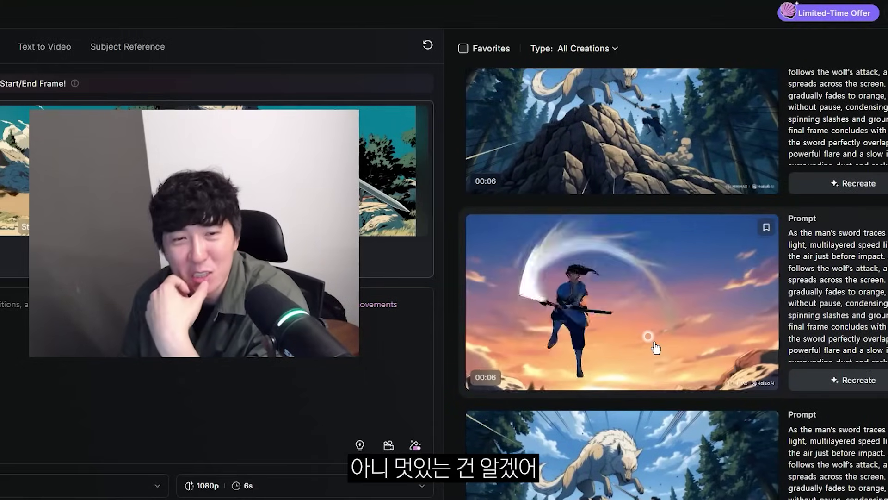
{"action": "scroll", "coordinate": [656, 347], "scroll_direction": "up", "scroll_amount": 3}
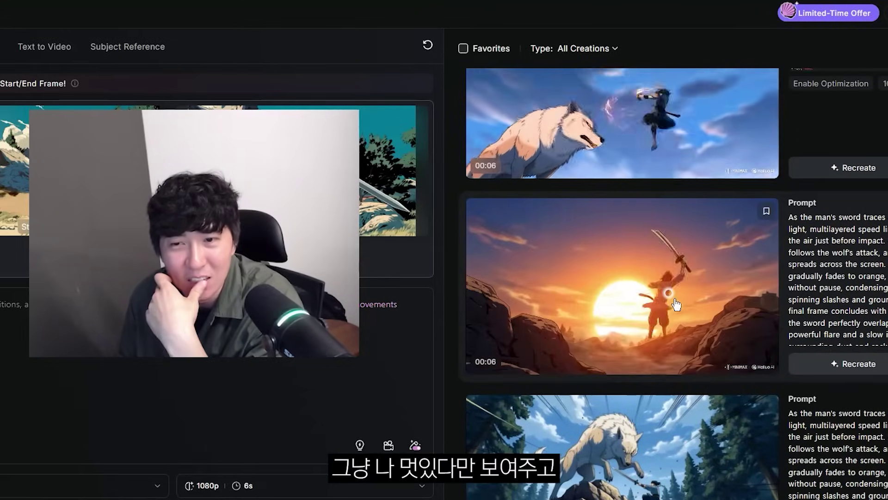
{"action": "scroll", "coordinate": [670, 352], "scroll_direction": "up", "scroll_amount": 1}
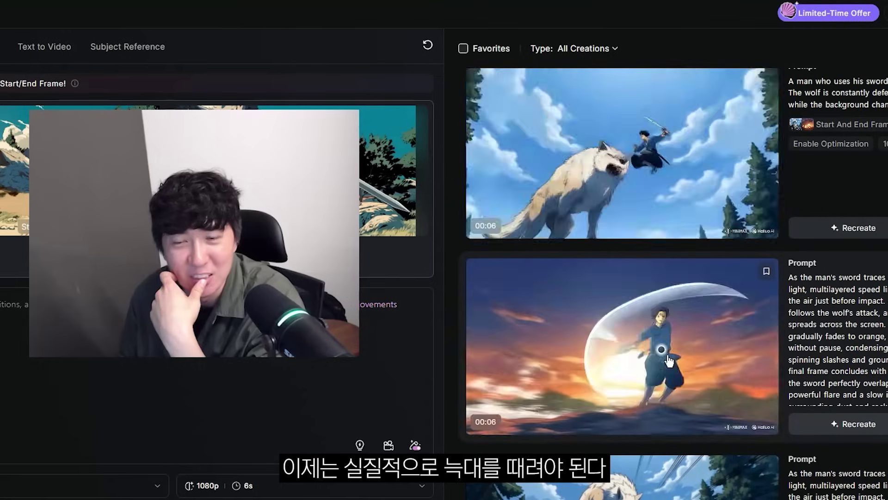
Step: Preview the clips made from the simple "A man who uses his swordsmanship" prompt, from the rock-top attack to the sunset standoff
{"action": "scroll", "coordinate": [669, 361], "scroll_direction": "up", "scroll_amount": 3}
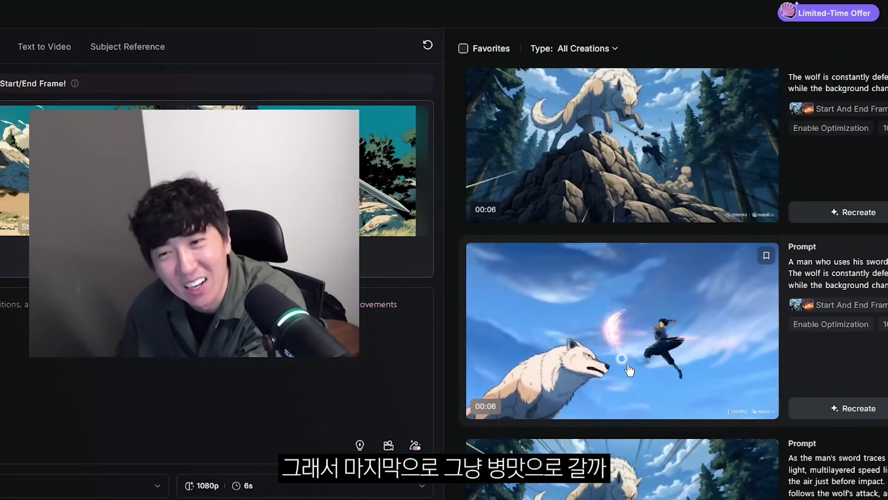
{"action": "scroll", "coordinate": [631, 345], "scroll_direction": "down", "scroll_amount": 3}
{"action": "scroll", "coordinate": [671, 352], "scroll_direction": "up", "scroll_amount": 3}
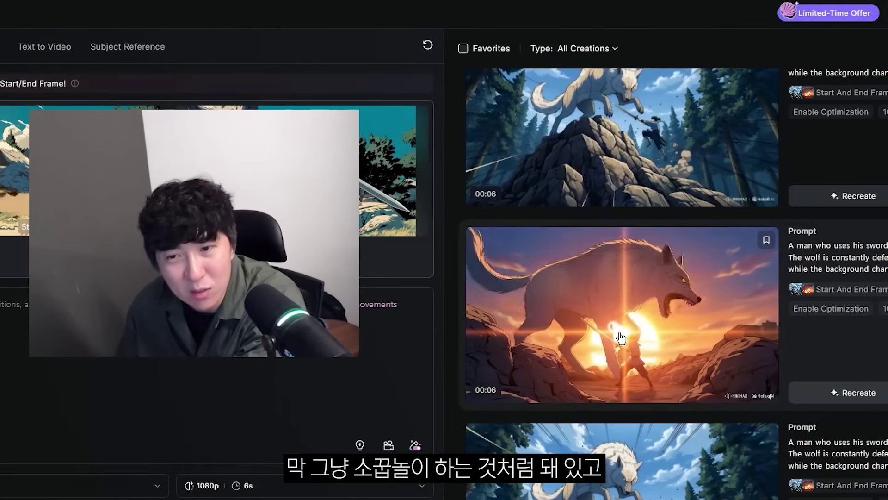
{"action": "scroll", "coordinate": [452, 315], "scroll_direction": "up", "scroll_amount": 1}
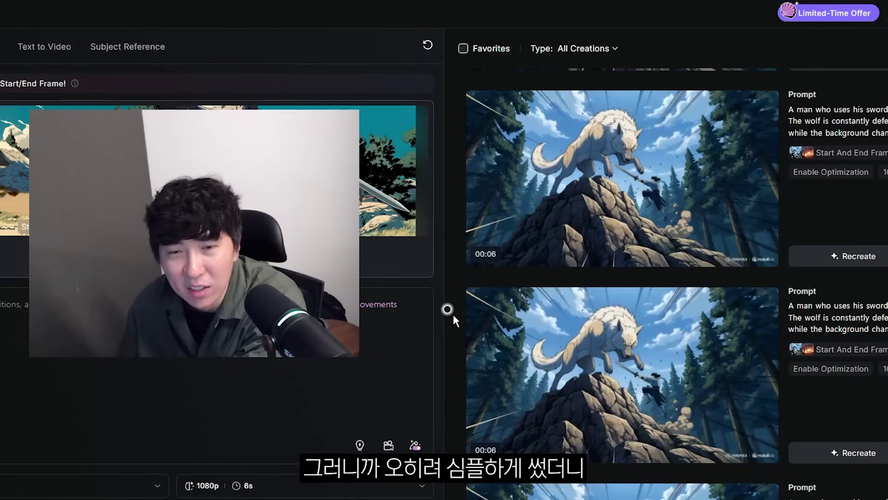
{"action": "scroll", "coordinate": [590, 267], "scroll_direction": "down", "scroll_amount": 1}
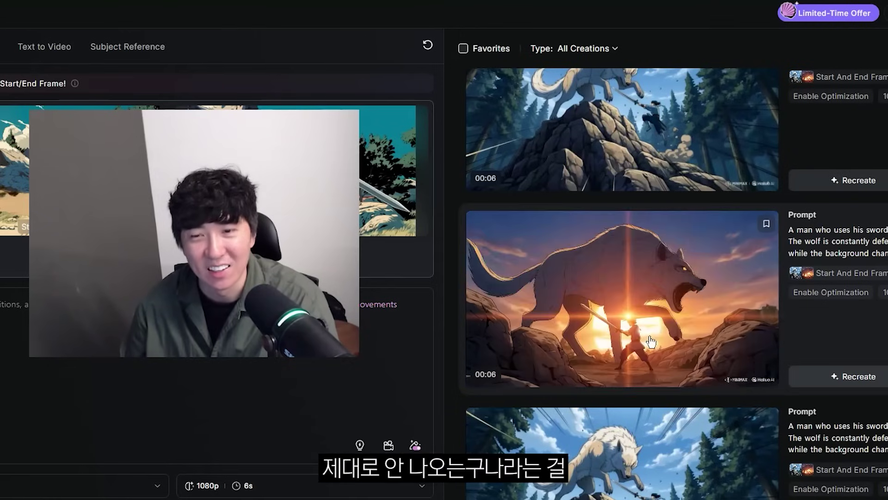
Step: Preview the remaining simple-prompt duel clips and the theatrical ones generated from the "A man on a rock unleashes" prompt
{"action": "scroll", "coordinate": [671, 300], "scroll_direction": "down", "scroll_amount": 1}
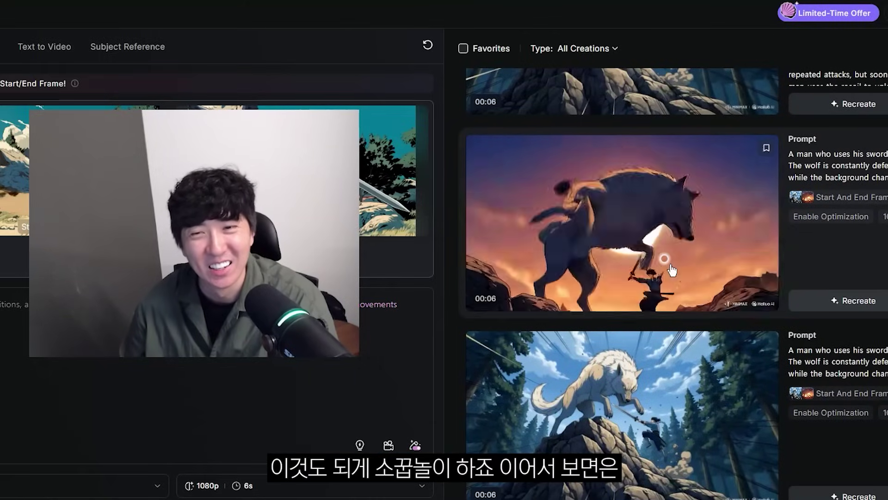
{"action": "scroll", "coordinate": [671, 270], "scroll_direction": "up", "scroll_amount": 4}
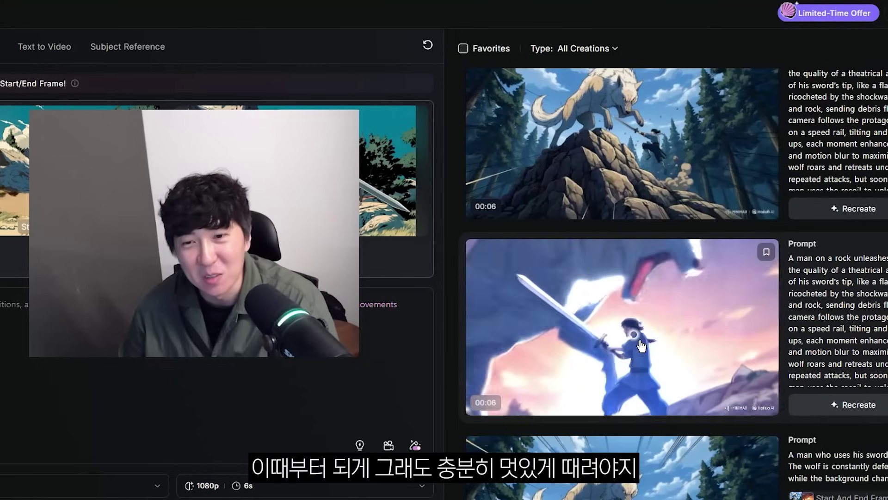
{"action": "scroll", "coordinate": [642, 346], "scroll_direction": "up", "scroll_amount": 1}
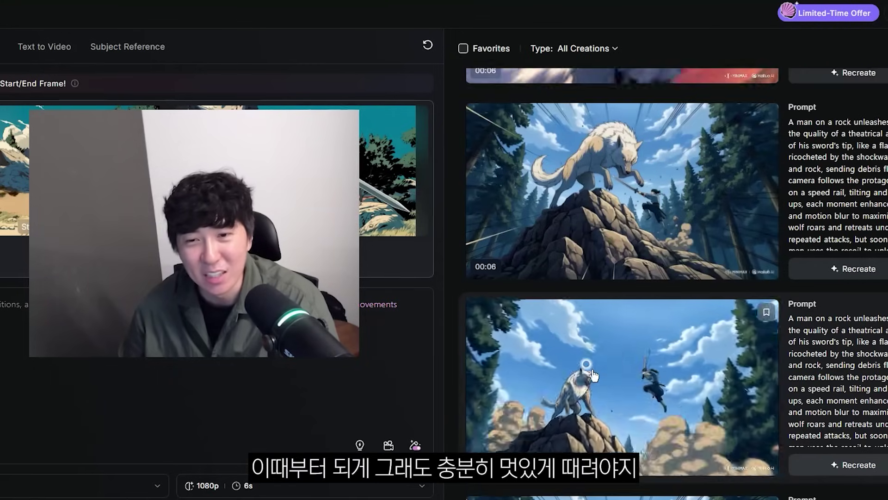
{"action": "scroll", "coordinate": [654, 273], "scroll_direction": "up", "scroll_amount": 1}
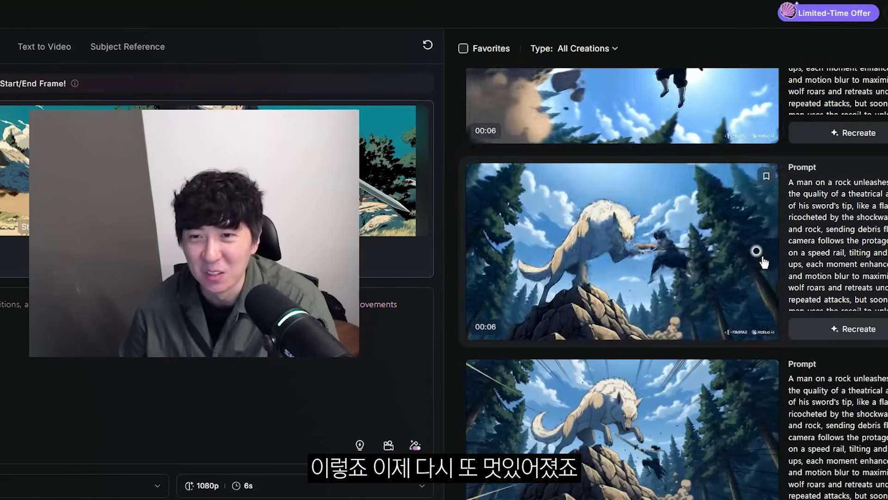
{"action": "scroll", "coordinate": [755, 254], "scroll_direction": "up", "scroll_amount": 1}
{"action": "scroll", "coordinate": [685, 248], "scroll_direction": "down", "scroll_amount": 1}
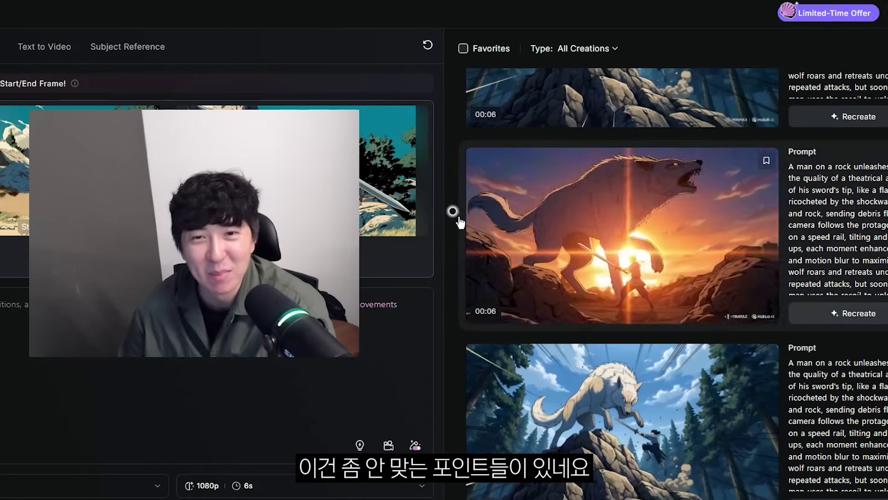
{"action": "scroll", "coordinate": [516, 257], "scroll_direction": "up", "scroll_amount": 5}
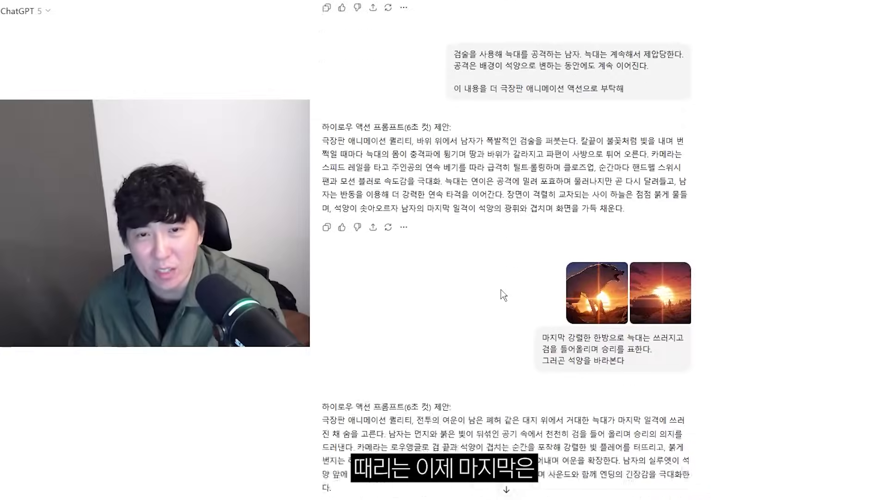
Step: Switch to ChatGPT and view the two sunset frame images attached to the final-blow request at full size
{"action": "scroll", "coordinate": [502, 289], "scroll_direction": "down", "scroll_amount": 1}
{"action": "left_click", "coordinate": [577, 333]}
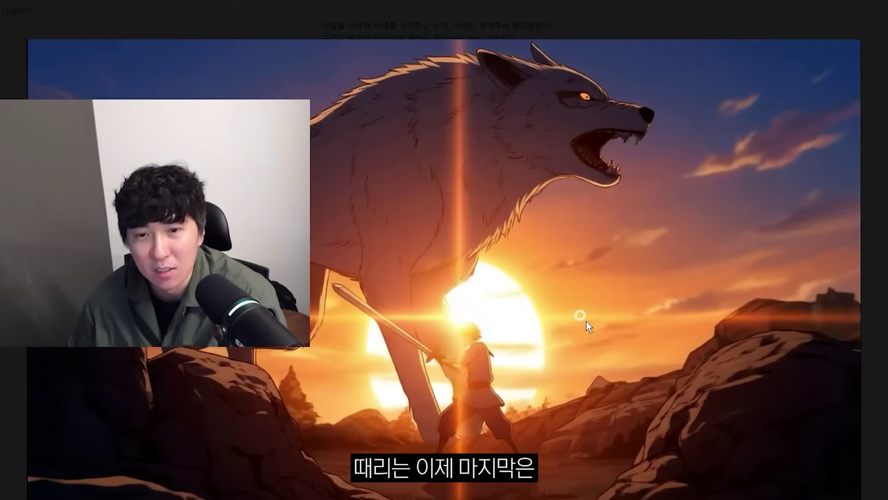
{"action": "key", "text": "Escape"}
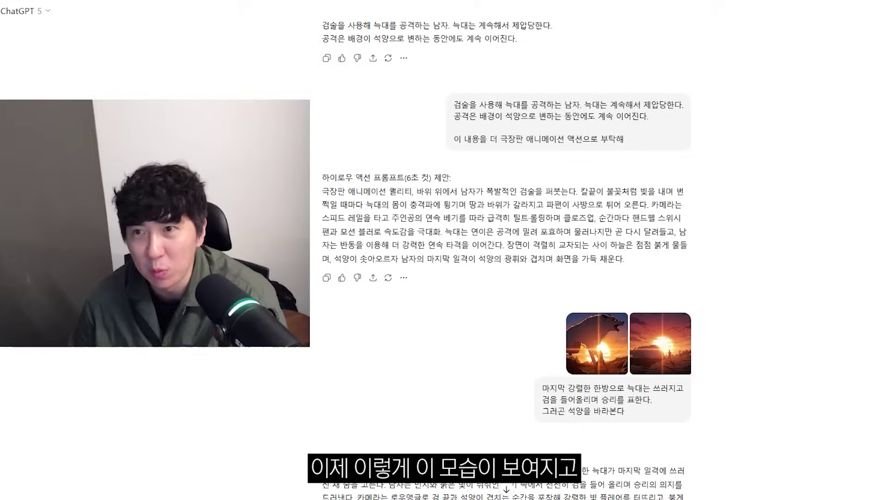
{"action": "left_click", "coordinate": [668, 347]}
{"action": "key", "text": "Escape"}
Step: Highlight the final-blow victory request and read its reply, including the follow-up asking for a powerful hit before the wolf falls
{"action": "scroll", "coordinate": [587, 331], "scroll_direction": "down", "scroll_amount": 3}
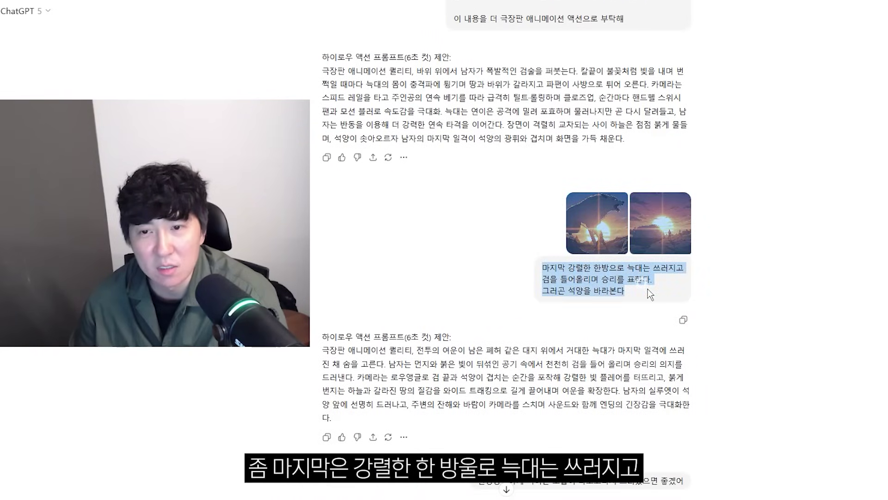
{"action": "left_click", "coordinate": [515, 274]}
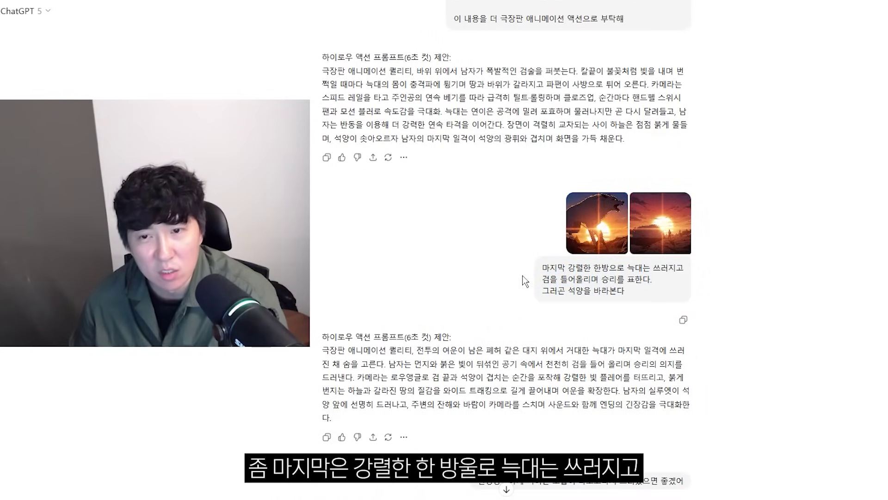
{"action": "scroll", "coordinate": [608, 298], "scroll_direction": "down", "scroll_amount": 3}
{"action": "scroll", "coordinate": [629, 292], "scroll_direction": "down", "scroll_amount": 1}
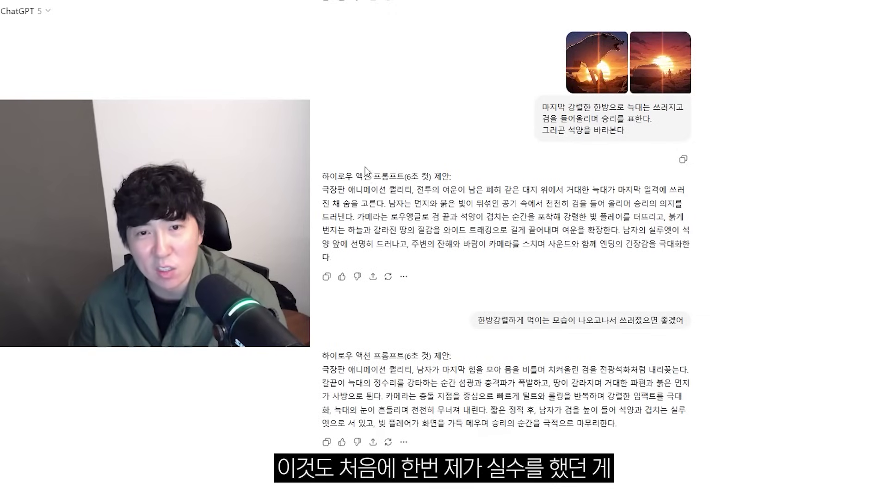
{"action": "left_click", "coordinate": [482, 164]}
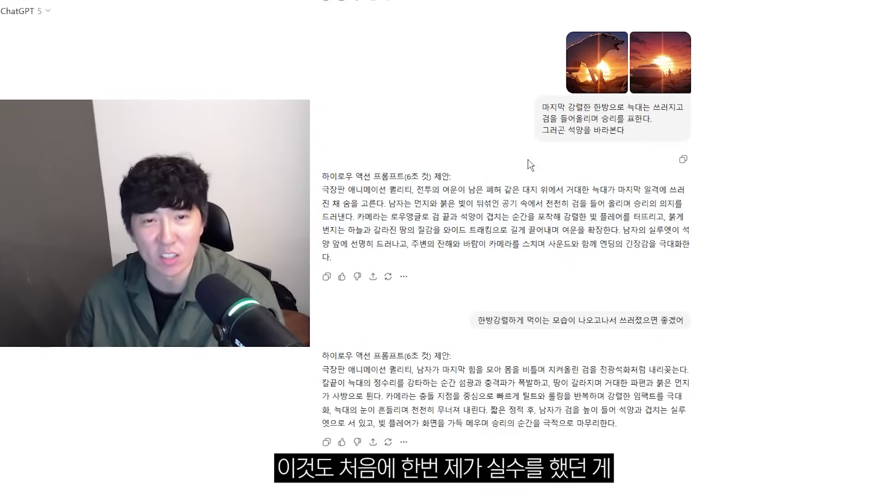
{"action": "left_click_drag", "start_coordinate": [520, 122], "coordinate": [468, 95]}
{"action": "left_click", "coordinate": [468, 95]}
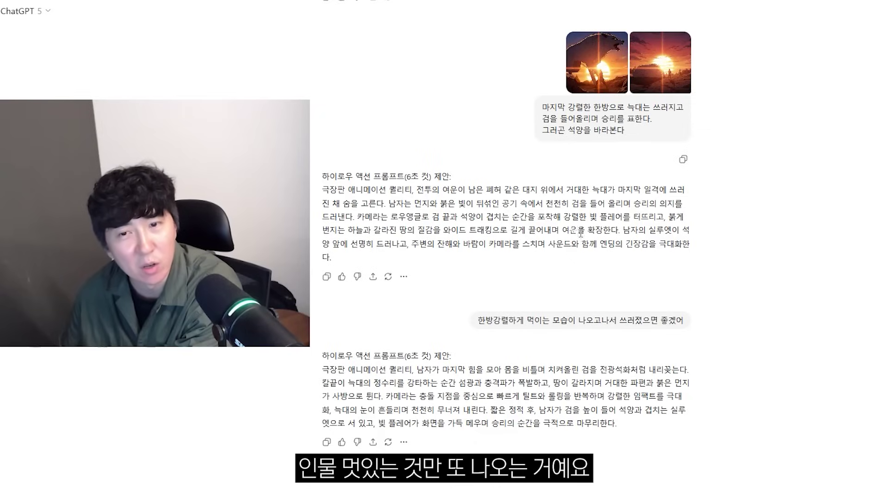
{"action": "left_click_drag", "start_coordinate": [477, 320], "coordinate": [678, 324]}
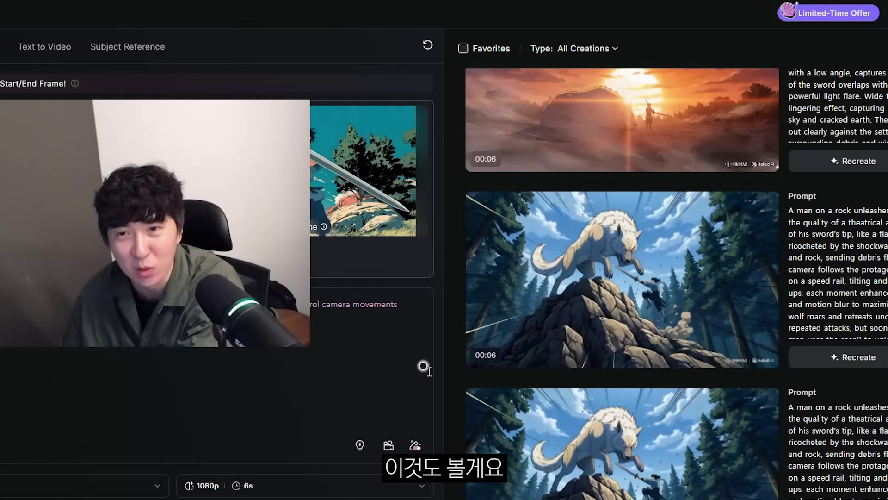
Step: Switch to Hailuo AI and preview the fallen-wolf sunset clips generated from the "With the quality of a theatrical" prompt
{"action": "scroll", "coordinate": [463, 315], "scroll_direction": "up", "scroll_amount": 4}
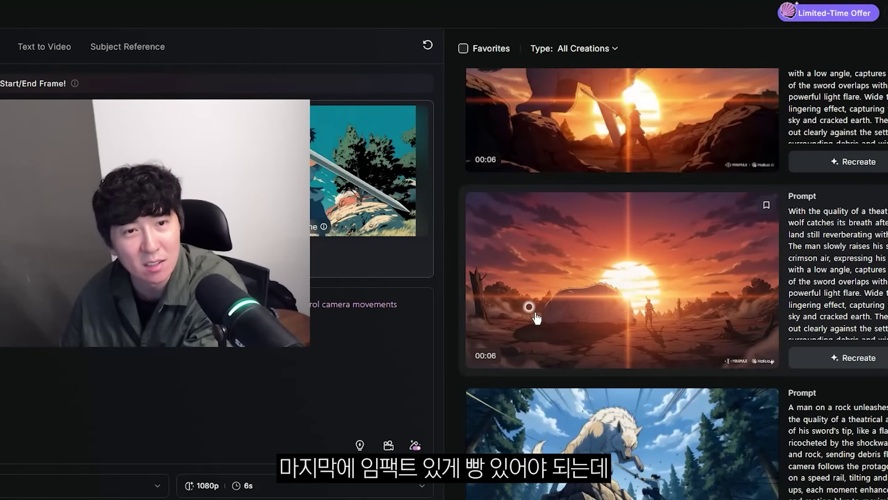
{"action": "scroll", "coordinate": [547, 321], "scroll_direction": "up", "scroll_amount": 2}
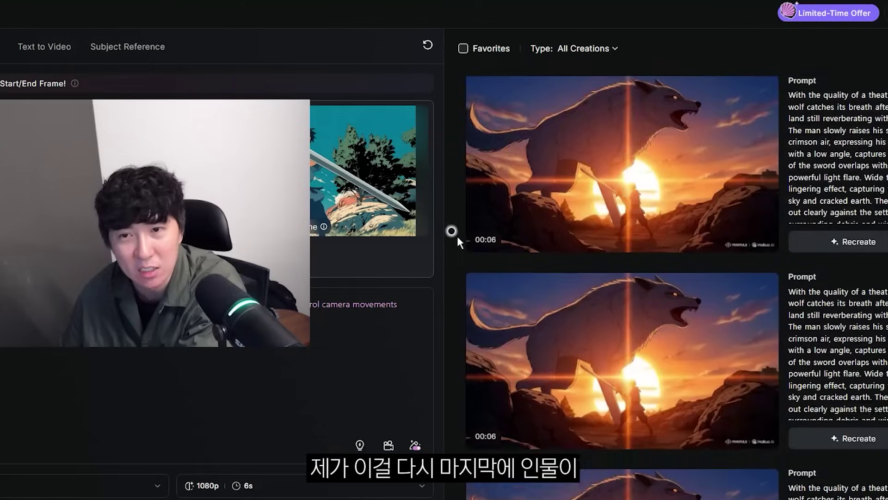
{"action": "scroll", "coordinate": [585, 281], "scroll_direction": "down", "scroll_amount": 2}
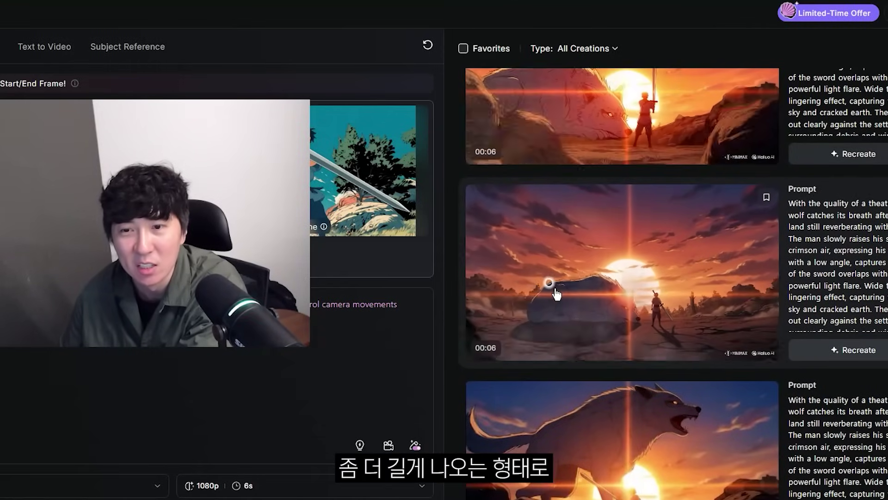
{"action": "scroll", "coordinate": [595, 307], "scroll_direction": "up", "scroll_amount": 1}
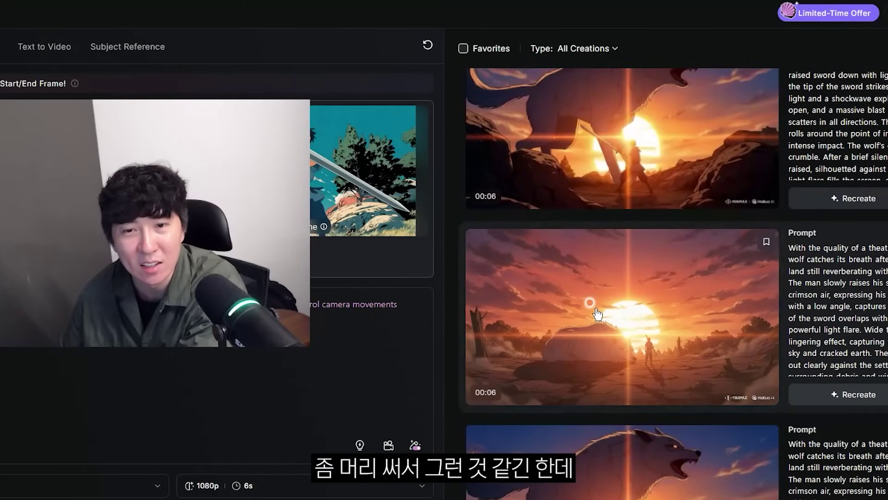
Step: Preview the final-strike clips generated from the "In a cinematic animation" prompt
{"action": "scroll", "coordinate": [451, 304], "scroll_direction": "up", "scroll_amount": 6}
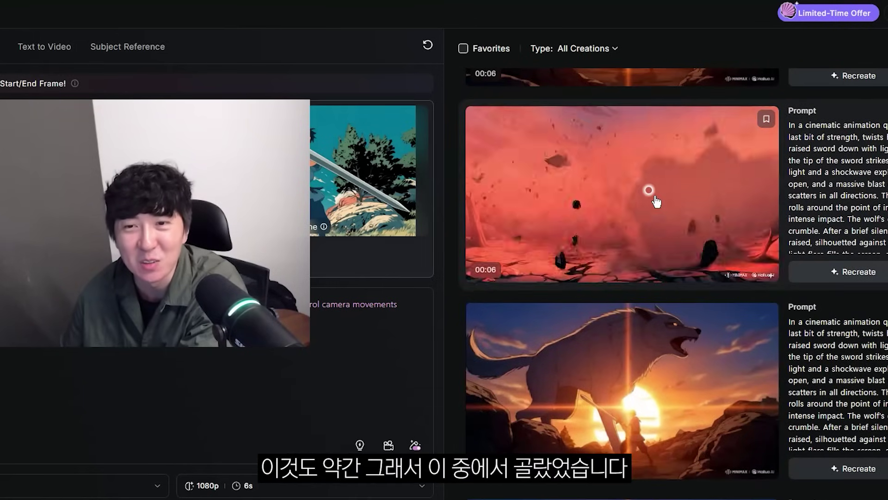
{"action": "scroll", "coordinate": [655, 224], "scroll_direction": "up", "scroll_amount": 2}
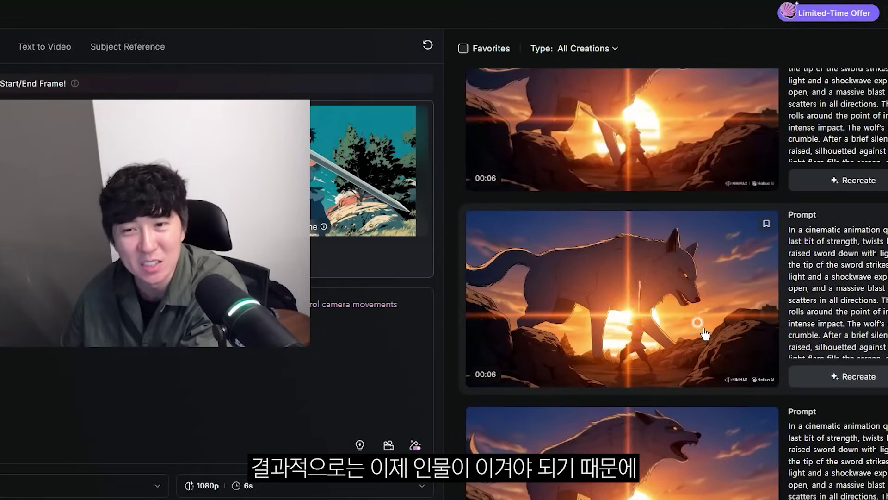
{"action": "scroll", "coordinate": [659, 173], "scroll_direction": "up", "scroll_amount": 1}
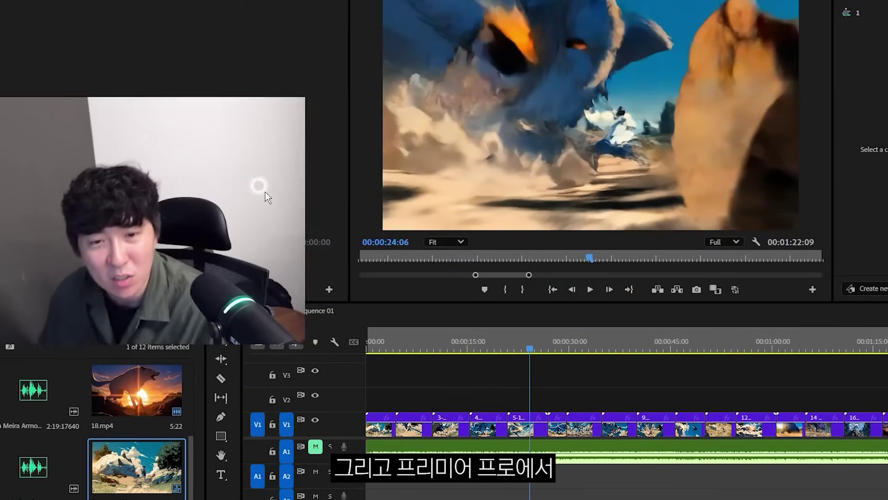
Step: Switch to Premiere Pro and review the assembled wolf sequence from its start, examining the cut points between the opening and middle clips
{"action": "left_click_drag", "start_coordinate": [464, 356], "coordinate": [348, 344]}
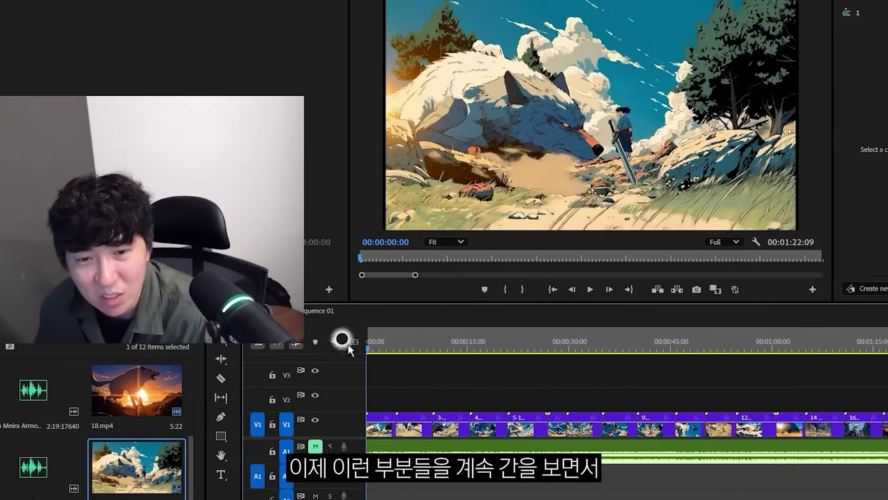
{"action": "left_click_drag", "start_coordinate": [484, 342], "coordinate": [458, 341]}
{"action": "key", "text": "space"}
{"action": "left_click", "coordinate": [510, 353]}
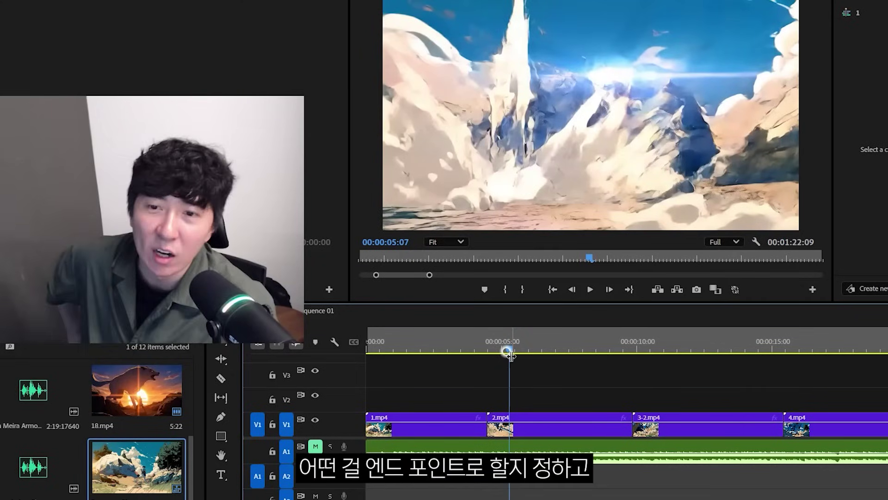
{"action": "scroll", "coordinate": [564, 382], "scroll_direction": "down", "scroll_amount": 6}
{"action": "left_click", "coordinate": [479, 350]}
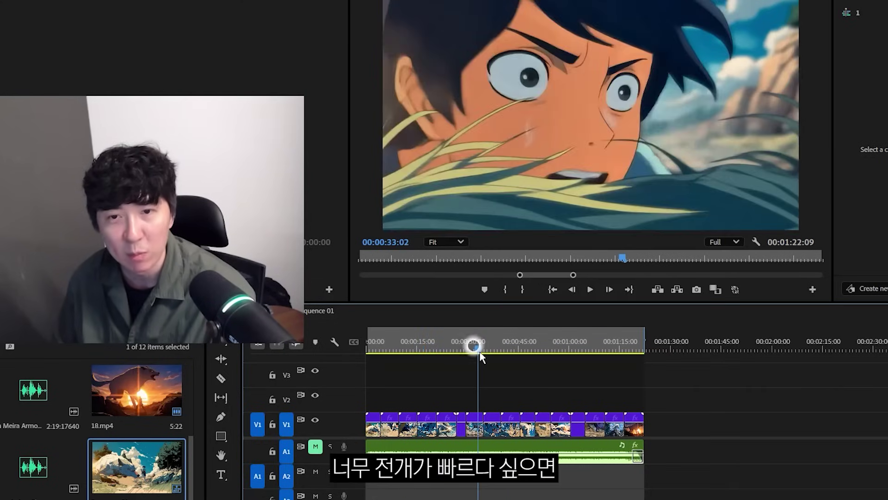
{"action": "left_click_drag", "start_coordinate": [479, 352], "coordinate": [532, 356]}
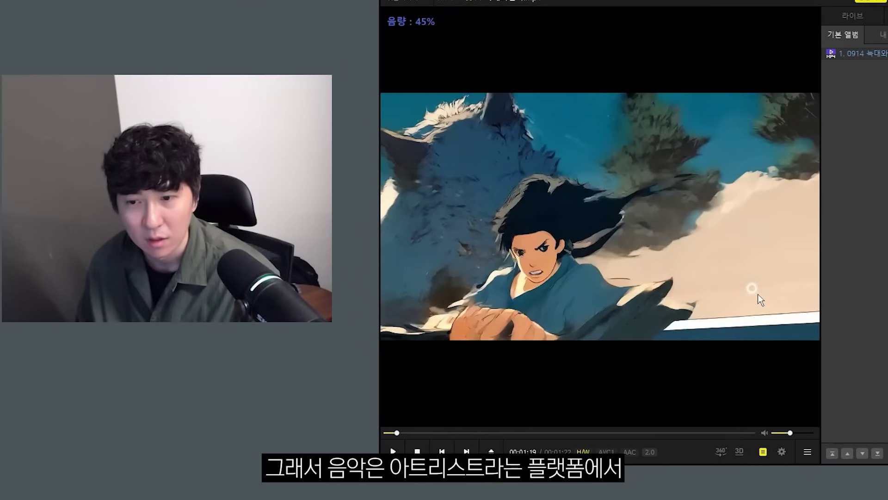
Step: Switch to the media player, play part of the finished wolf video, hide the playlist and pause playback
{"action": "scroll", "coordinate": [756, 294], "scroll_direction": "up", "scroll_amount": 1}
{"action": "left_click", "coordinate": [661, 382]}
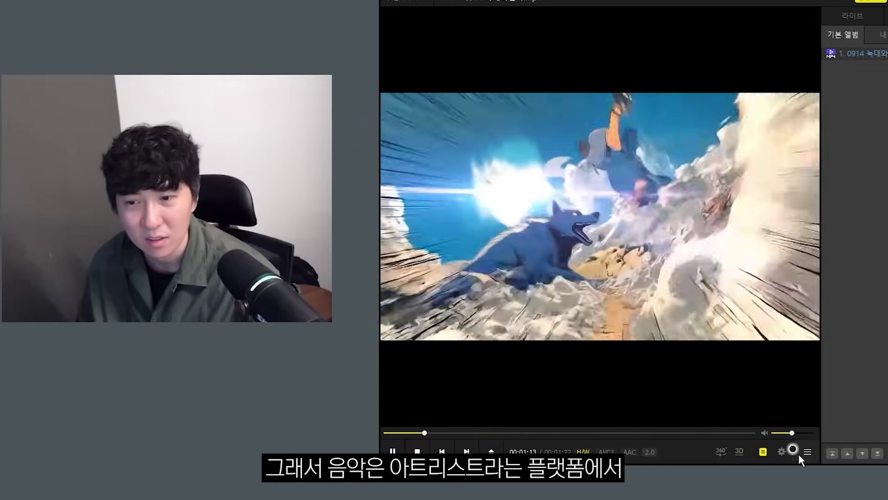
{"action": "left_click", "coordinate": [807, 453]}
{"action": "key", "text": "space"}
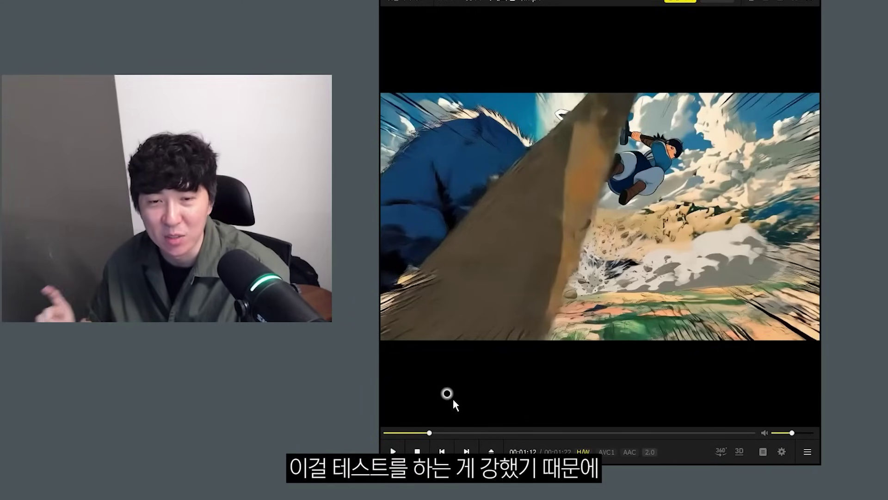
Step: Mute the finished video, return it to the opening standoff at 00:00:00 and enlarge the player view
{"action": "scroll", "coordinate": [463, 420], "scroll_direction": "down", "scroll_amount": 5}
{"action": "scroll", "coordinate": [466, 422], "scroll_direction": "down", "scroll_amount": 5}
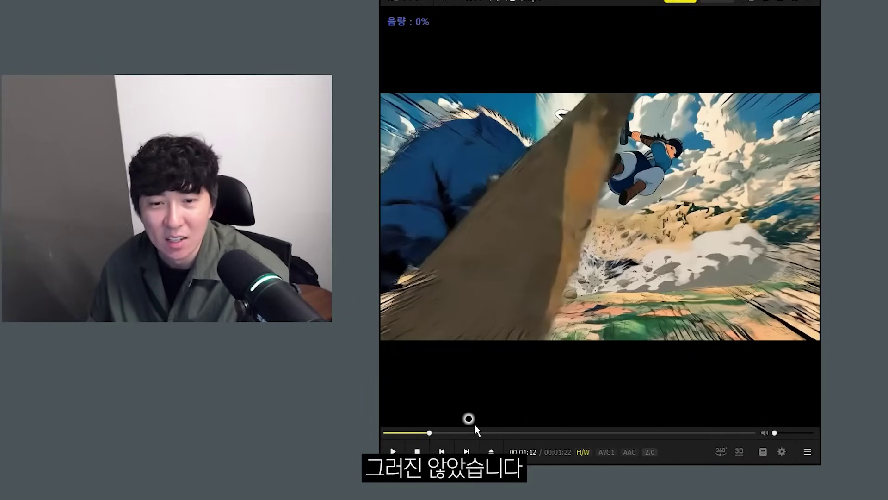
{"action": "left_click_drag", "start_coordinate": [470, 432], "coordinate": [335, 436]}
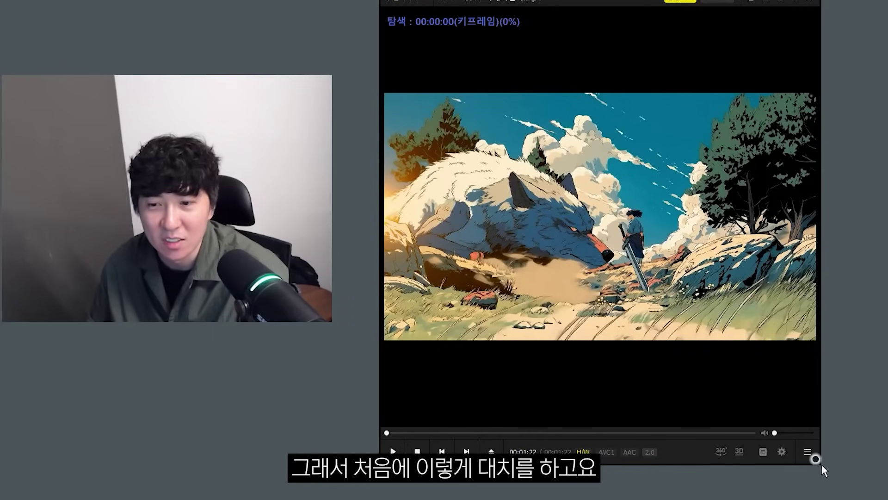
{"action": "key", "text": "alt+3"}
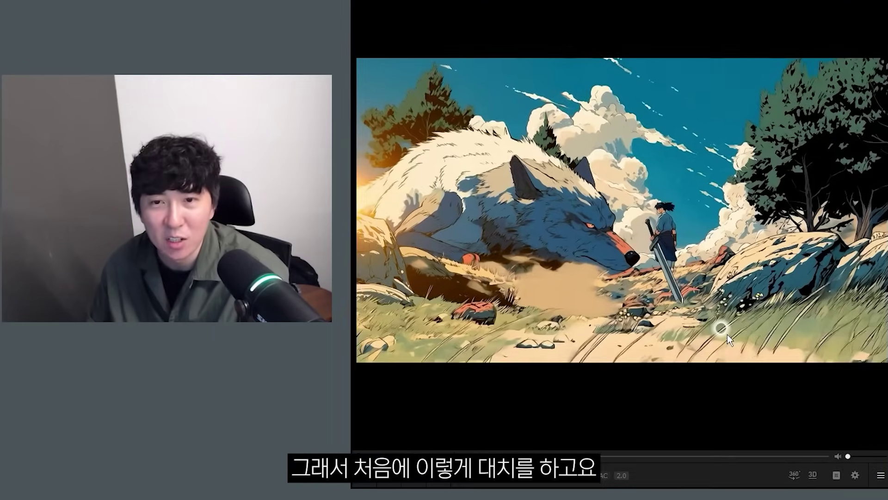